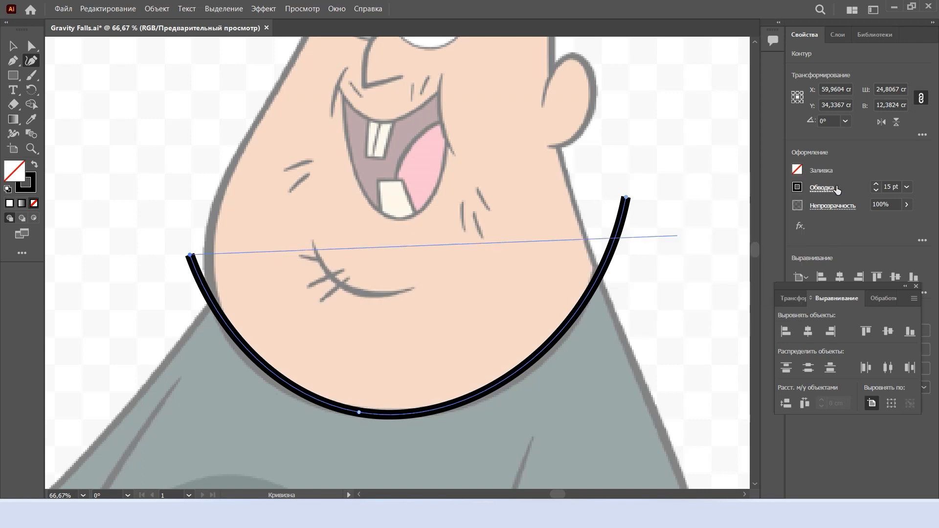
Shape the 15 pt black curve along the character's chin with the Curvature tool, matching the jawline from cheek to cheek
{"action": "left_click", "coordinate": [821, 187]}
{"action": "left_click_drag", "start_coordinate": [380, 415], "coordinate": [336, 407]}
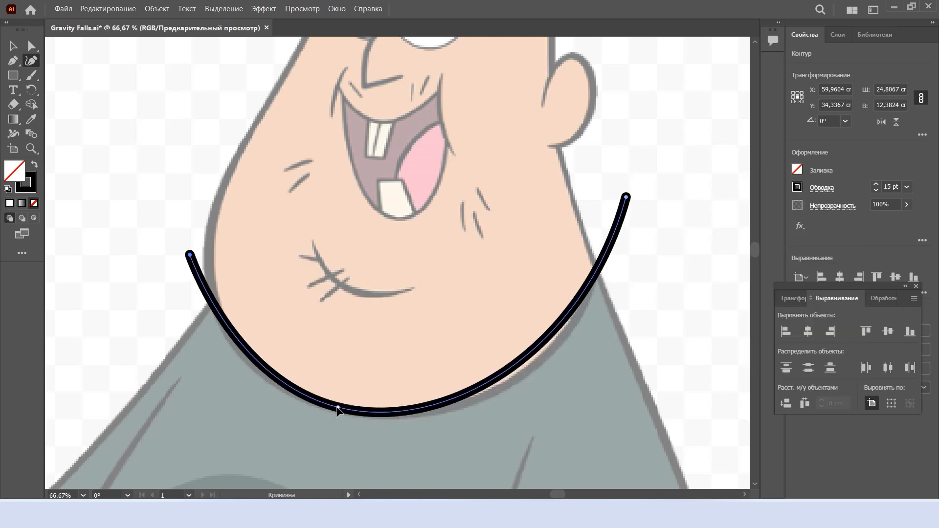
{"action": "left_click_drag", "start_coordinate": [627, 198], "coordinate": [635, 179]}
{"action": "left_click_drag", "start_coordinate": [336, 407], "coordinate": [379, 443]}
{"action": "double_click", "coordinate": [379, 443]}
{"action": "left_click_drag", "start_coordinate": [510, 310], "coordinate": [550, 349]}
{"action": "left_click_drag", "start_coordinate": [636, 179], "coordinate": [621, 175]}
{"action": "left_click_drag", "start_coordinate": [281, 348], "coordinate": [259, 367]}
{"action": "left_click_drag", "start_coordinate": [379, 444], "coordinate": [427, 418]}
Extend the chin path up the front of the face to the cap and bend it to follow the face contour
{"action": "scroll", "coordinate": [283, 259], "scroll_direction": "up", "scroll_amount": 5}
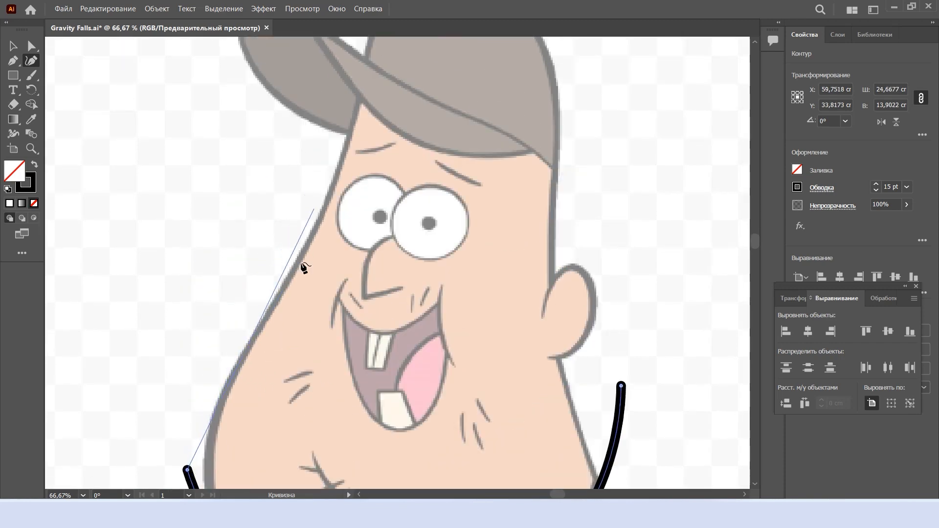
{"action": "scroll", "coordinate": [304, 268], "scroll_direction": "down", "scroll_amount": 5}
{"action": "scroll", "coordinate": [363, 96], "scroll_direction": "up", "scroll_amount": 6}
{"action": "left_click", "coordinate": [363, 96]}
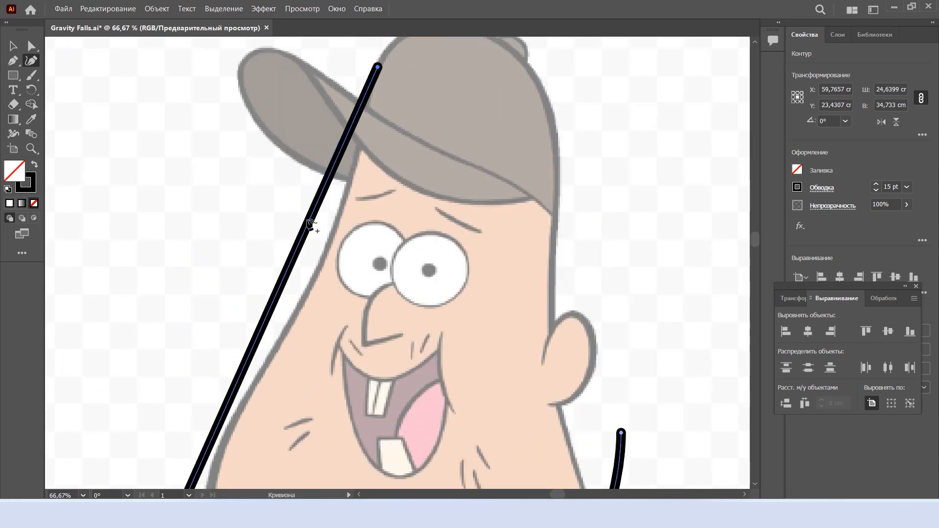
{"action": "scroll", "coordinate": [300, 315], "scroll_direction": "down", "scroll_amount": 2}
{"action": "scroll", "coordinate": [337, 399], "scroll_direction": "down", "scroll_amount": 3}
{"action": "scroll", "coordinate": [338, 398], "scroll_direction": "up", "scroll_amount": 5}
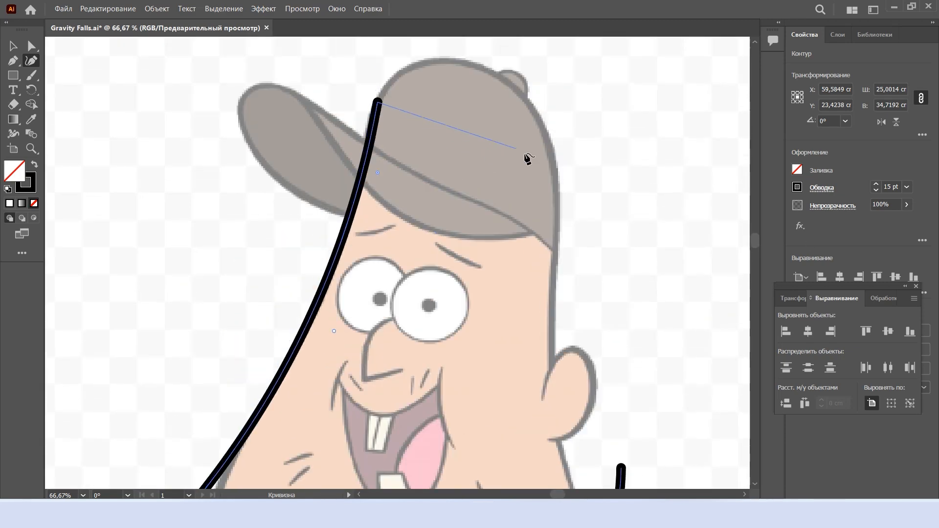
Continue the head outline over the crown of the cap and arch the segment along its upper edge
{"action": "left_click", "coordinate": [554, 167]}
{"action": "left_click_drag", "start_coordinate": [464, 113], "coordinate": [455, 62]}
{"action": "left_click_drag", "start_coordinate": [373, 91], "coordinate": [374, 90]}
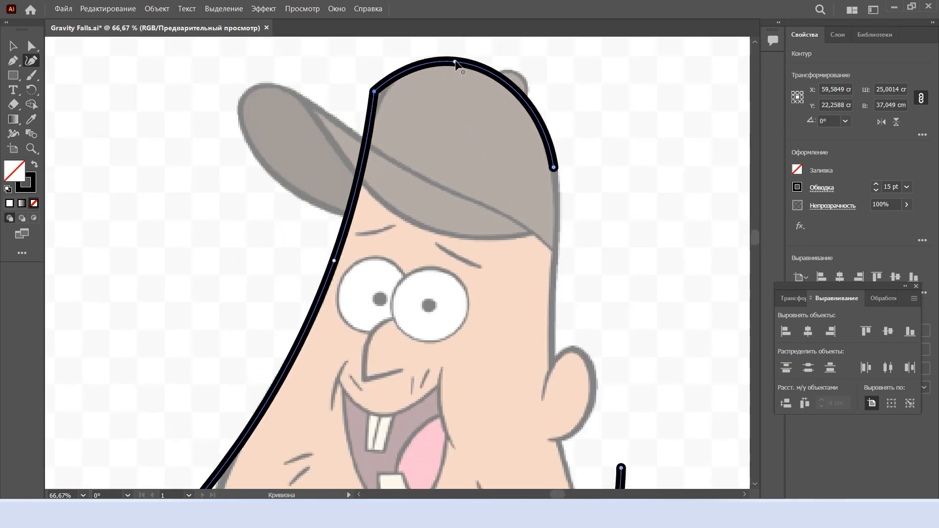
{"action": "left_click_drag", "start_coordinate": [455, 62], "coordinate": [454, 58]}
Continue the outline down the back of the head to the shoulder, curve it, and adjust the cap's crown points
{"action": "scroll", "coordinate": [537, 185], "scroll_direction": "down", "scroll_amount": 6}
{"action": "left_click", "coordinate": [633, 428]}
{"action": "scroll", "coordinate": [628, 416], "scroll_direction": "up", "scroll_amount": 1}
{"action": "left_click_drag", "start_coordinate": [603, 288], "coordinate": [568, 282]}
{"action": "scroll", "coordinate": [567, 286], "scroll_direction": "up", "scroll_amount": 5}
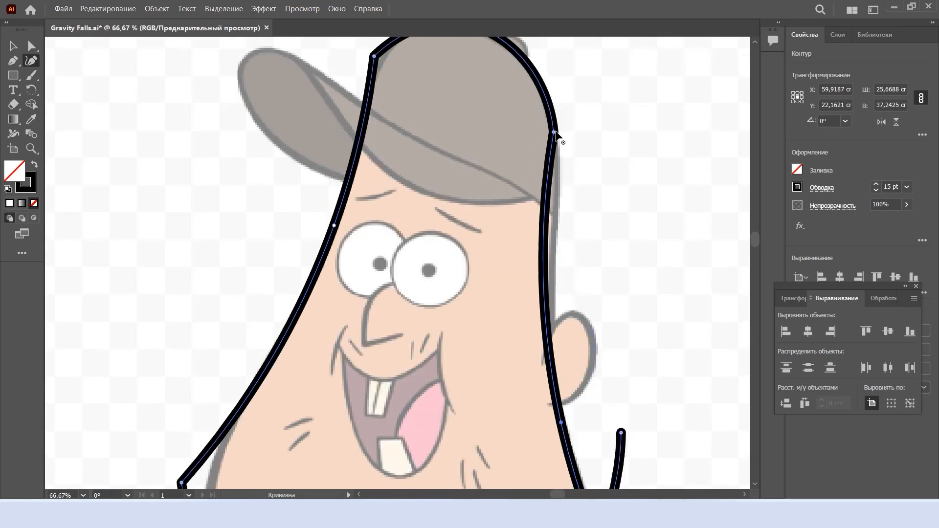
{"action": "scroll", "coordinate": [471, 130], "scroll_direction": "up", "scroll_amount": 2}
{"action": "left_click_drag", "start_coordinate": [457, 104], "coordinate": [448, 105]}
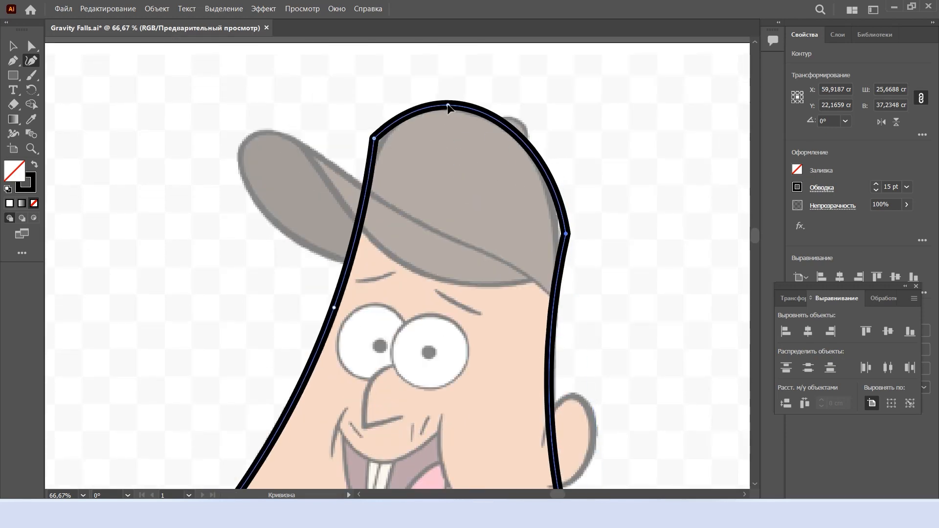
Extend the outline from the shoulder down to the wrist and bend it along the outer edge of the lowered arm
{"action": "scroll", "coordinate": [633, 342], "scroll_direction": "down", "scroll_amount": 2}
{"action": "scroll", "coordinate": [660, 431], "scroll_direction": "down", "scroll_amount": 6}
{"action": "left_click", "coordinate": [646, 380]}
{"action": "scroll", "coordinate": [647, 337], "scroll_direction": "up", "scroll_amount": 3}
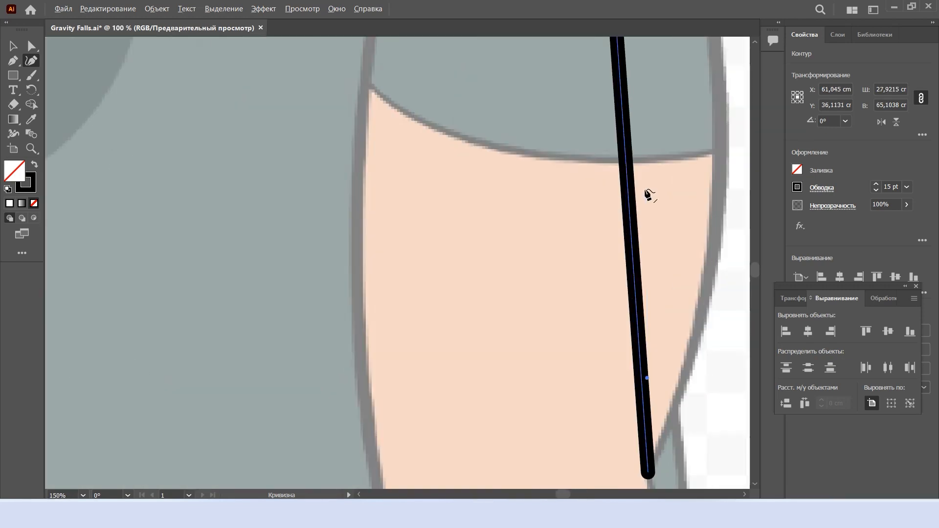
{"action": "scroll", "coordinate": [645, 268], "scroll_direction": "down", "scroll_amount": 4}
{"action": "left_click_drag", "start_coordinate": [639, 232], "coordinate": [664, 232]}
{"action": "scroll", "coordinate": [633, 111], "scroll_direction": "up", "scroll_amount": 3}
{"action": "scroll", "coordinate": [704, 273], "scroll_direction": "down", "scroll_amount": 2}
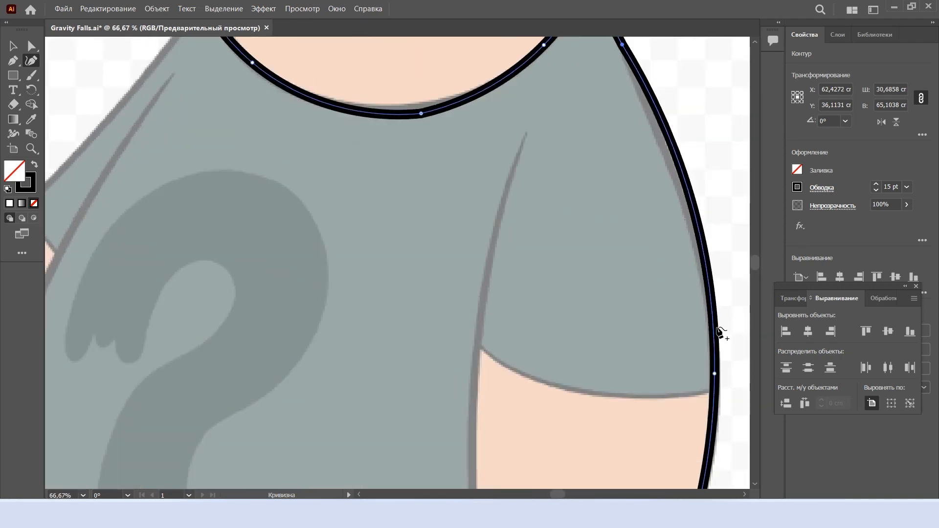
{"action": "left_click_drag", "start_coordinate": [713, 374], "coordinate": [712, 385]}
Trace the outer side of the lowered hand and its first two fingers, curving the segments along the finger contours
{"action": "scroll", "coordinate": [666, 213], "scroll_direction": "down", "scroll_amount": 4}
{"action": "scroll", "coordinate": [670, 219], "scroll_direction": "up", "scroll_amount": 2}
{"action": "left_click", "coordinate": [640, 308]}
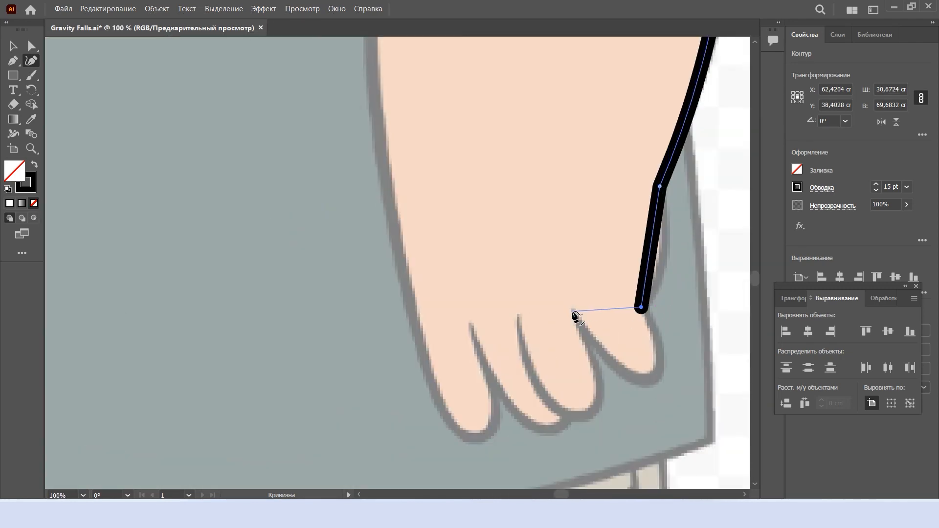
{"action": "left_click_drag", "start_coordinate": [544, 313], "coordinate": [598, 445]}
{"action": "double_click", "coordinate": [598, 445]}
{"action": "left_click_drag", "start_coordinate": [587, 386], "coordinate": [598, 387]}
{"action": "left_click_drag", "start_coordinate": [559, 383], "coordinate": [543, 388]}
{"action": "left_click_drag", "start_coordinate": [607, 309], "coordinate": [672, 415]}
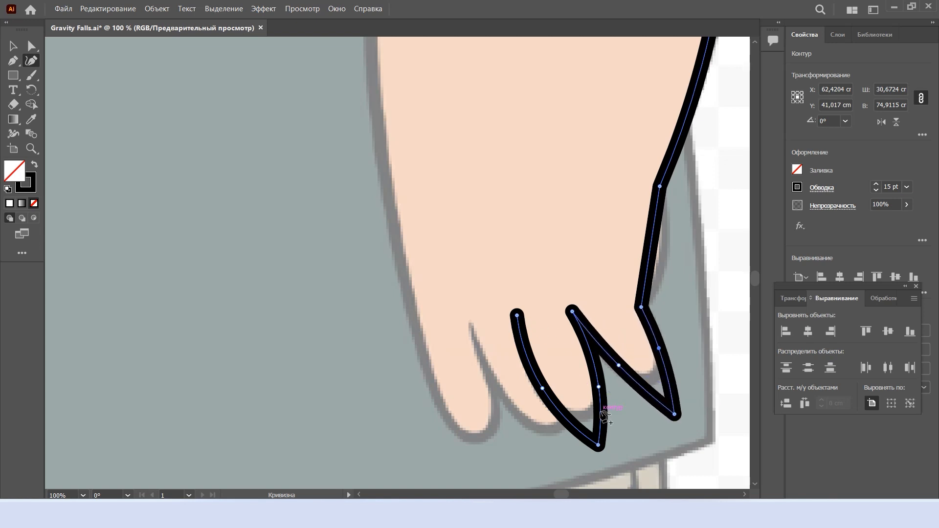
{"action": "left_click_drag", "start_coordinate": [670, 406], "coordinate": [670, 328]}
Round the sharp corners of the outline at the chin, cap and fingertips using Direct Selection, and deselect the path
{"action": "scroll", "coordinate": [670, 329], "scroll_direction": "up", "scroll_amount": 3}
{"action": "key", "text": "shift+grave"}
{"action": "scroll", "coordinate": [670, 328], "scroll_direction": "down", "scroll_amount": 3}
{"action": "scroll", "coordinate": [691, 168], "scroll_direction": "up", "scroll_amount": 5}
{"action": "scroll", "coordinate": [691, 169], "scroll_direction": "up", "scroll_amount": 5}
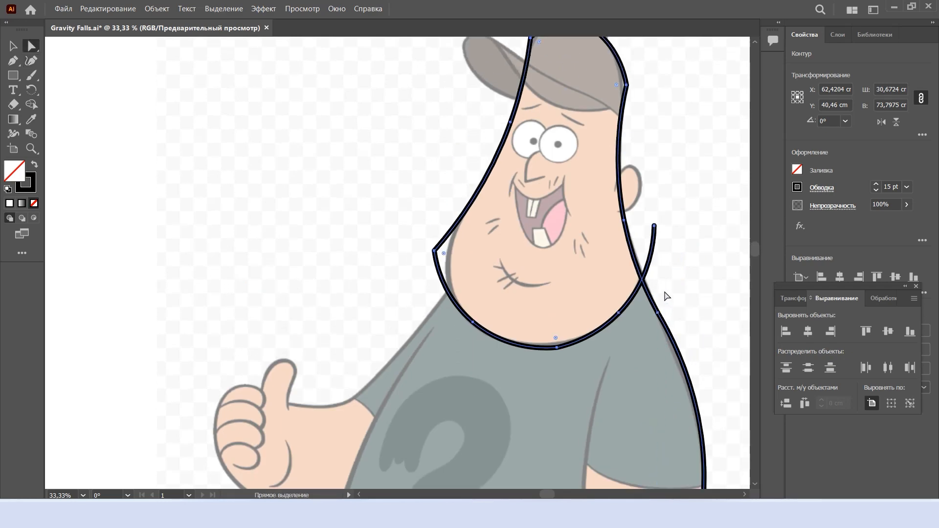
{"action": "scroll", "coordinate": [527, 178], "scroll_direction": "up", "scroll_amount": 1}
{"action": "key", "text": "a"}
{"action": "scroll", "coordinate": [491, 309], "scroll_direction": "down", "scroll_amount": 4}
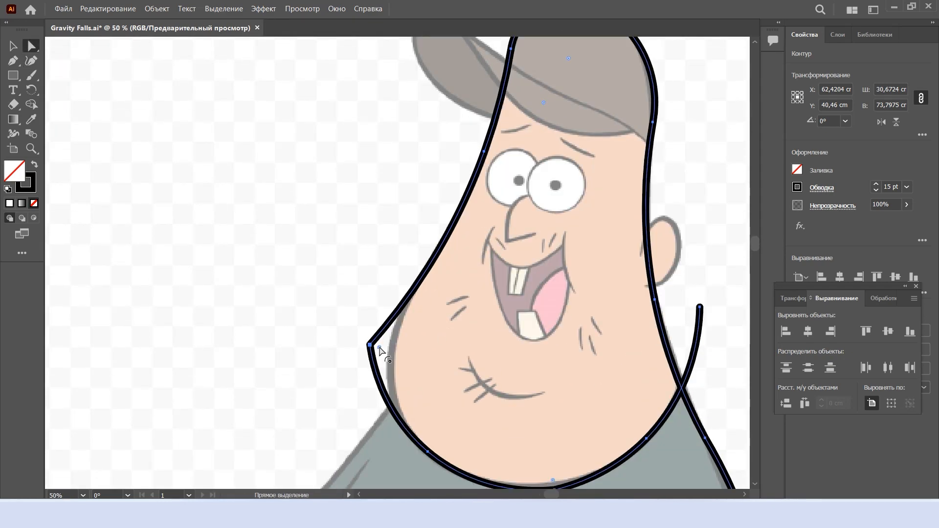
{"action": "left_click", "coordinate": [703, 187]}
Trace the inner edge of the lowered arm with a new curve from the sleeve fold down to the last finger
{"action": "scroll", "coordinate": [702, 188], "scroll_direction": "down", "scroll_amount": 2}
{"action": "scroll", "coordinate": [655, 231], "scroll_direction": "down", "scroll_amount": 2}
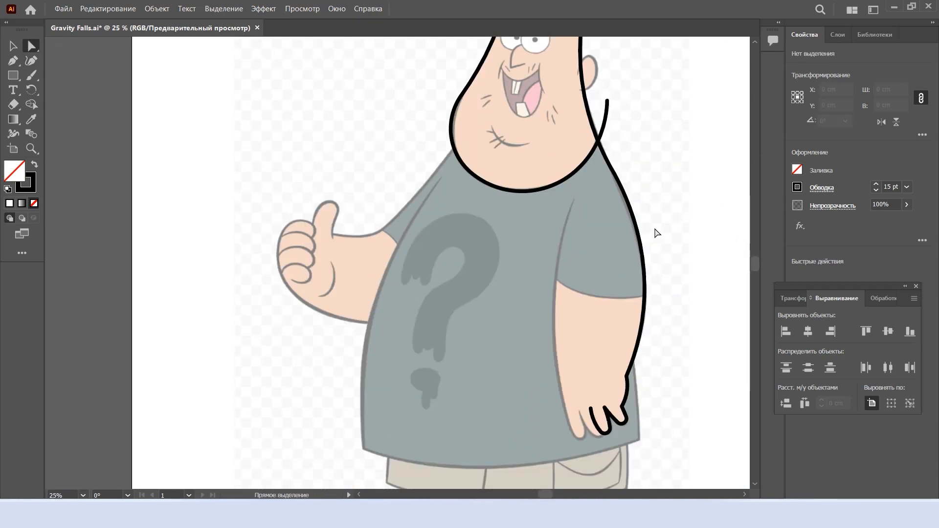
{"action": "scroll", "coordinate": [653, 233], "scroll_direction": "down", "scroll_amount": 2}
{"action": "scroll", "coordinate": [620, 255], "scroll_direction": "up", "scroll_amount": 1}
{"action": "key", "text": "shift+grave"}
{"action": "scroll", "coordinate": [615, 259], "scroll_direction": "up", "scroll_amount": 2}
{"action": "left_click", "coordinate": [579, 99]}
{"action": "scroll", "coordinate": [579, 98], "scroll_direction": "down", "scroll_amount": 4}
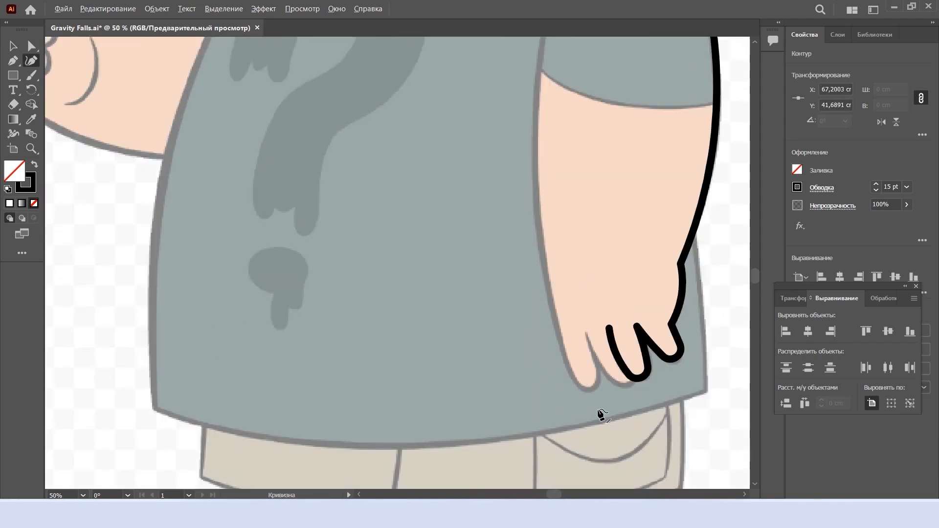
{"action": "left_click", "coordinate": [598, 412]}
{"action": "scroll", "coordinate": [542, 239], "scroll_direction": "up", "scroll_amount": 2}
{"action": "scroll", "coordinate": [553, 235], "scroll_direction": "down", "scroll_amount": 3}
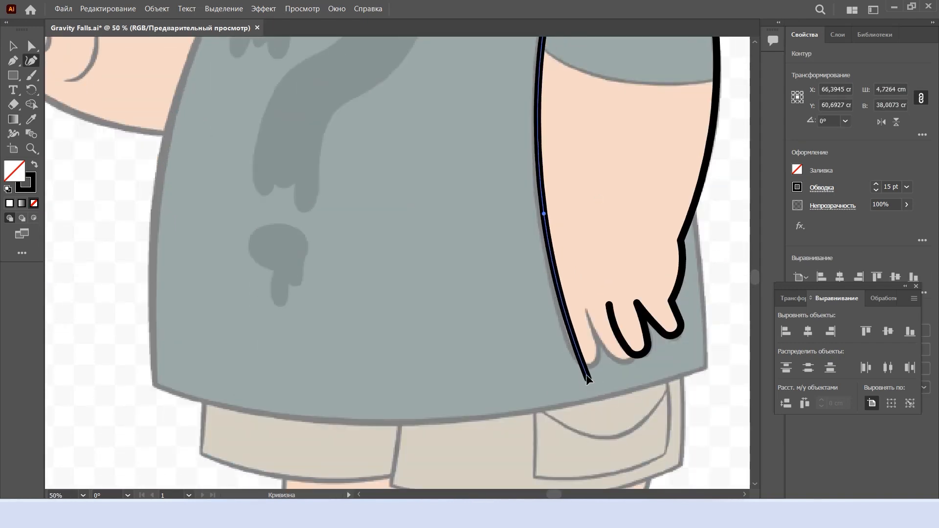
{"action": "left_click", "coordinate": [572, 349]}
Extend the inner arm path around the last two fingers of the lowered hand
{"action": "scroll", "coordinate": [589, 247], "scroll_direction": "up", "scroll_amount": 1}
{"action": "scroll", "coordinate": [589, 248], "scroll_direction": "up", "scroll_amount": 3}
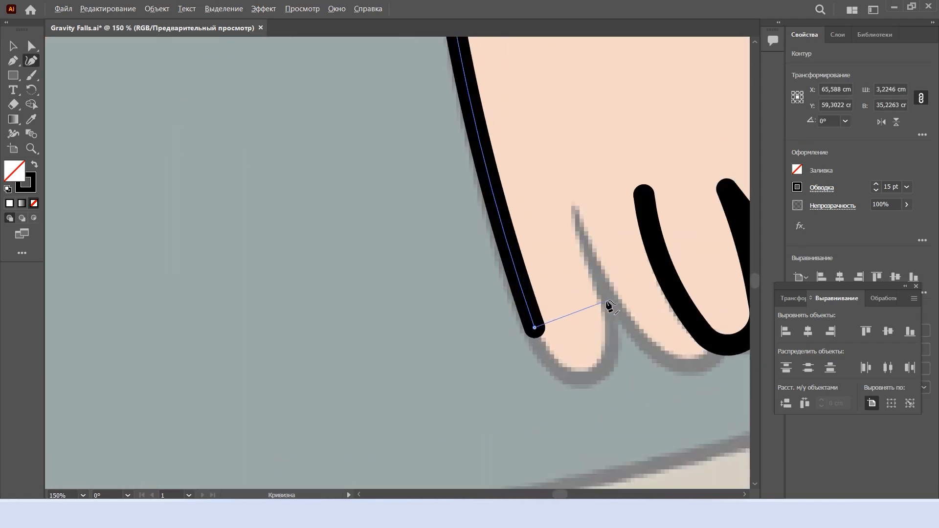
{"action": "left_click", "coordinate": [603, 300]}
{"action": "left_click", "coordinate": [575, 204]}
{"action": "scroll", "coordinate": [687, 310], "scroll_direction": "right", "scroll_amount": 1}
{"action": "left_click", "coordinate": [686, 306]}
{"action": "left_click", "coordinate": [634, 363]}
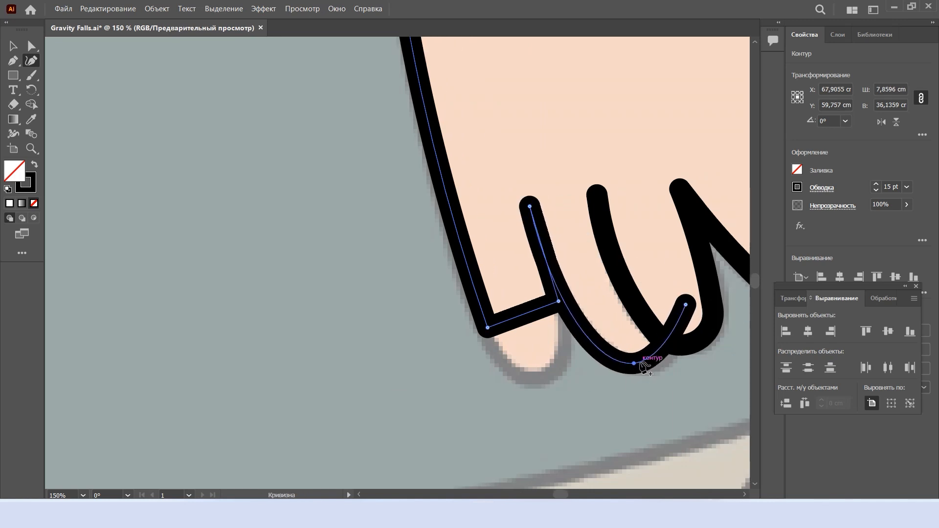
Curve the last finger's tip and adjust the neighbouring points to match the reference fingers
{"action": "left_click_drag", "start_coordinate": [687, 308], "coordinate": [698, 319]}
{"action": "left_click_drag", "start_coordinate": [525, 314], "coordinate": [539, 364]}
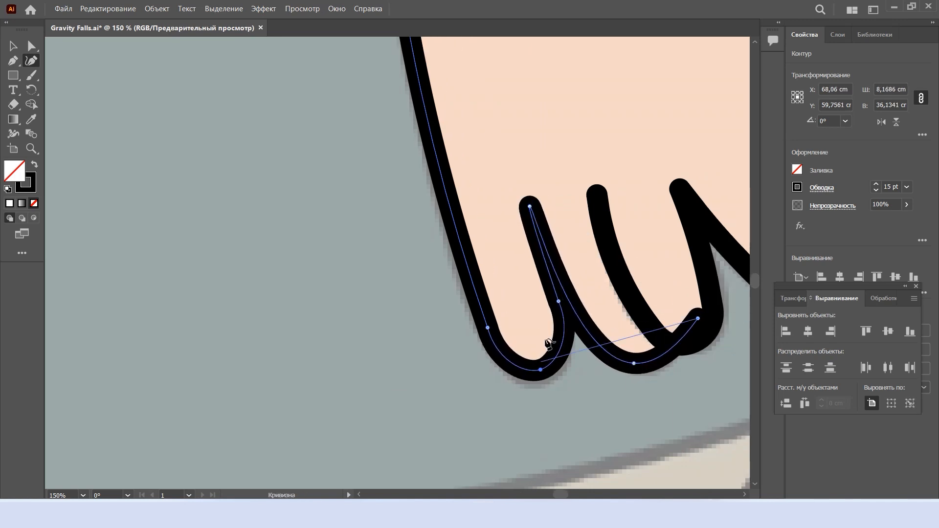
{"action": "left_click_drag", "start_coordinate": [558, 301], "coordinate": [567, 319]}
{"action": "left_click_drag", "start_coordinate": [487, 328], "coordinate": [487, 347]}
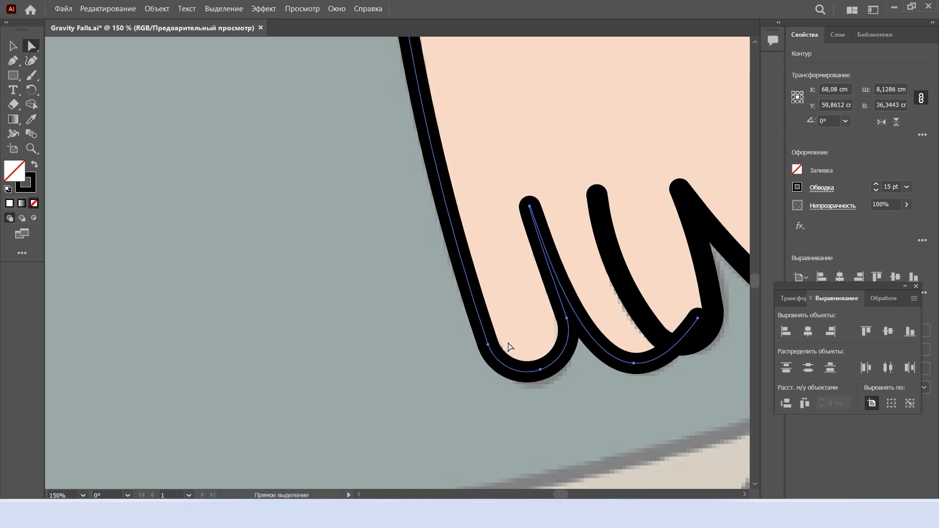
Draw a curved line for the sleeve hem across the lowered arm, from its inner edge to its outer edge
{"action": "scroll", "coordinate": [568, 320], "scroll_direction": "down", "scroll_amount": 1}
{"action": "scroll", "coordinate": [567, 319], "scroll_direction": "up", "scroll_amount": 3}
{"action": "scroll", "coordinate": [568, 320], "scroll_direction": "down", "scroll_amount": 6}
{"action": "scroll", "coordinate": [643, 296], "scroll_direction": "up", "scroll_amount": 4}
{"action": "key", "text": "shift+grave"}
{"action": "scroll", "coordinate": [603, 405], "scroll_direction": "down", "scroll_amount": 2}
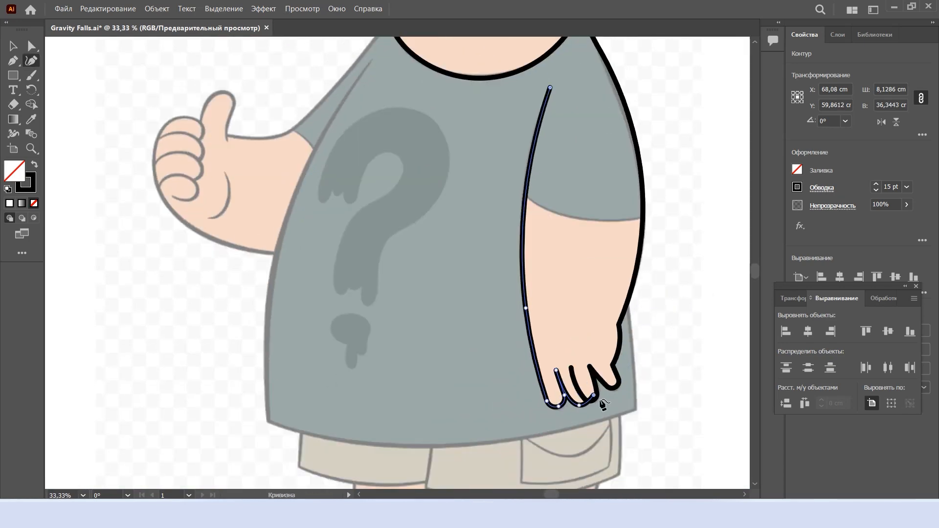
{"action": "scroll", "coordinate": [590, 403], "scroll_direction": "up", "scroll_amount": 4}
{"action": "scroll", "coordinate": [517, 410], "scroll_direction": "down", "scroll_amount": 4}
{"action": "scroll", "coordinate": [507, 399], "scroll_direction": "up", "scroll_amount": 3}
{"action": "scroll", "coordinate": [701, 211], "scroll_direction": "down", "scroll_amount": 4}
{"action": "scroll", "coordinate": [727, 210], "scroll_direction": "up", "scroll_amount": 3}
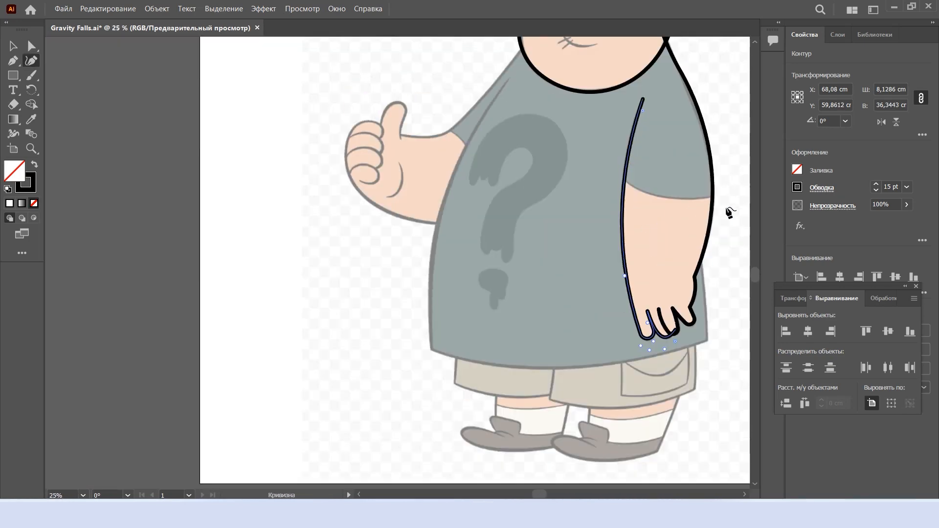
{"action": "left_click_drag", "start_coordinate": [727, 209], "coordinate": [621, 233]}
{"action": "scroll", "coordinate": [621, 231], "scroll_direction": "up", "scroll_amount": 2}
{"action": "left_click", "coordinate": [619, 228]}
{"action": "left_click", "coordinate": [378, 184]}
{"action": "left_click_drag", "start_coordinate": [378, 184], "coordinate": [410, 201]}
{"action": "left_click_drag", "start_coordinate": [618, 228], "coordinate": [586, 233]}
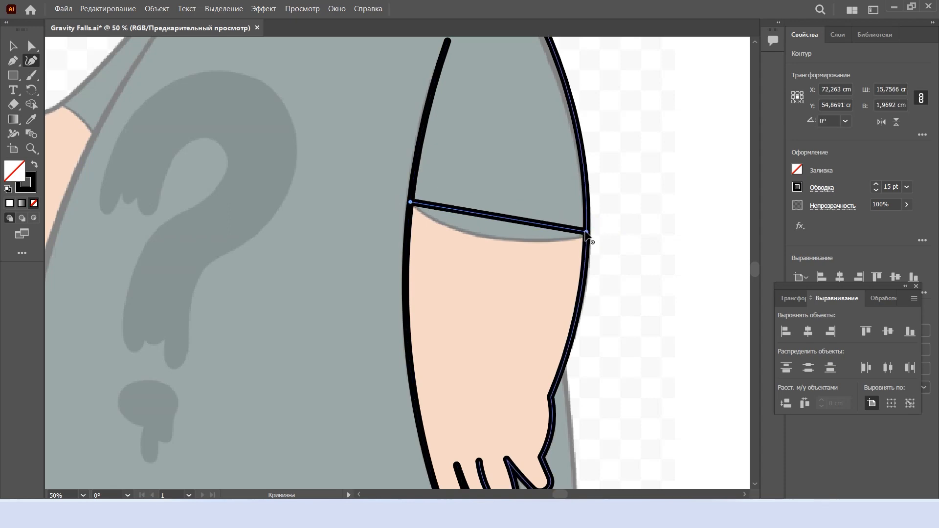
{"action": "left_click_drag", "start_coordinate": [499, 217], "coordinate": [498, 239]}
Lay out a new shirt path from the raised arm's shoulder fold down to the hem, across it, and up behind the hand
{"action": "scroll", "coordinate": [498, 248], "scroll_direction": "down", "scroll_amount": 2}
{"action": "scroll", "coordinate": [489, 239], "scroll_direction": "left", "scroll_amount": 3}
{"action": "left_click", "coordinate": [418, 126]}
{"action": "scroll", "coordinate": [386, 244], "scroll_direction": "down", "scroll_amount": 3}
{"action": "left_click", "coordinate": [332, 336]}
{"action": "scroll", "coordinate": [372, 347], "scroll_direction": "down", "scroll_amount": 1}
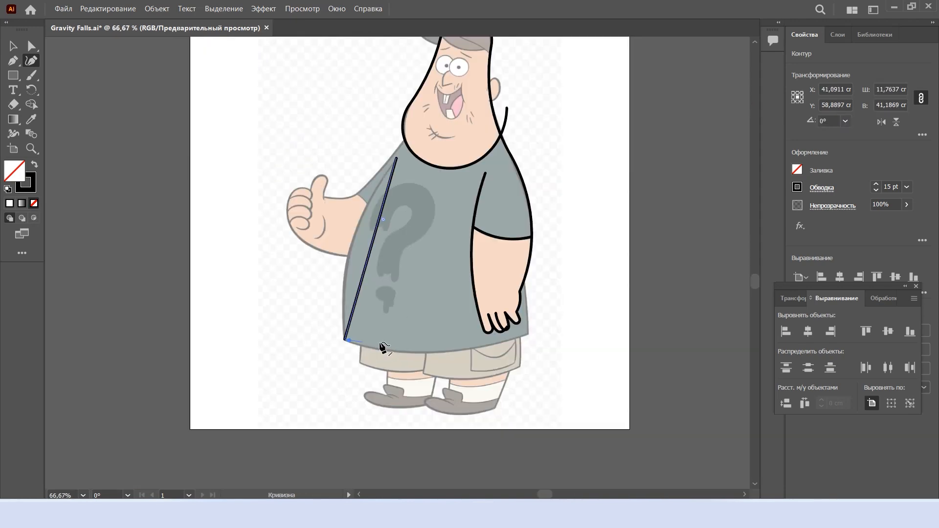
{"action": "scroll", "coordinate": [554, 336], "scroll_direction": "up", "scroll_amount": 4}
{"action": "left_click", "coordinate": [449, 333]}
{"action": "scroll", "coordinate": [448, 333], "scroll_direction": "up", "scroll_amount": 2}
{"action": "left_click", "coordinate": [419, 130]}
{"action": "left_click_drag", "start_coordinate": [419, 130], "coordinate": [434, 168]}
{"action": "left_click", "coordinate": [442, 264]}
Bend the shirt's front side and hem segments to follow the belly and the shirt's lower edge
{"action": "scroll", "coordinate": [374, 360], "scroll_direction": "down", "scroll_amount": 3}
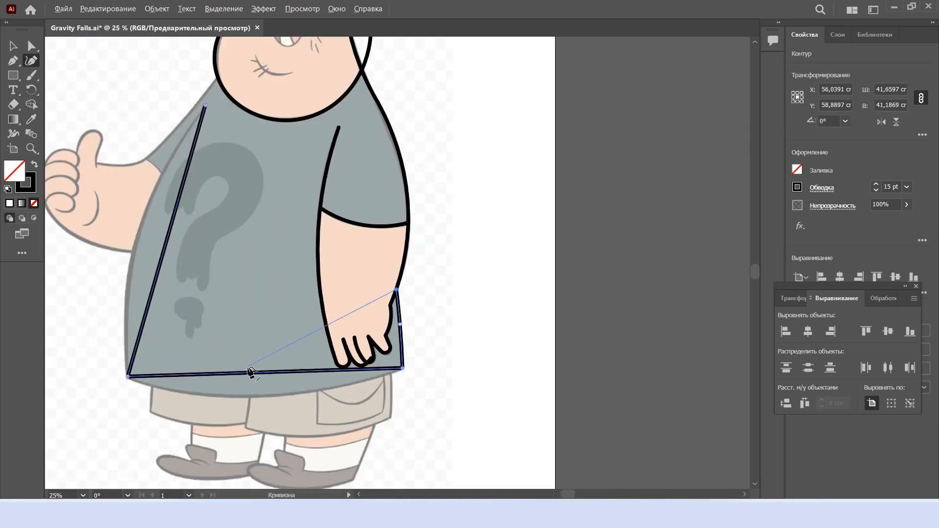
{"action": "scroll", "coordinate": [212, 341], "scroll_direction": "up", "scroll_amount": 2}
{"action": "scroll", "coordinate": [381, 149], "scroll_direction": "up", "scroll_amount": 1}
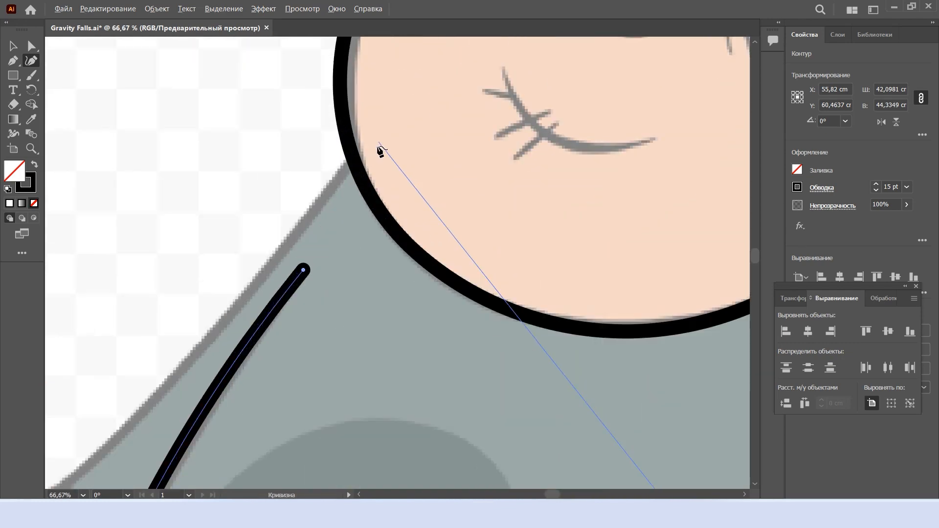
Trace the upper edge of the raised arm from the chin along the sleeve to the base of the thumb
{"action": "scroll", "coordinate": [380, 149], "scroll_direction": "down", "scroll_amount": 3}
{"action": "left_click", "coordinate": [323, 232]}
{"action": "scroll", "coordinate": [376, 198], "scroll_direction": "up", "scroll_amount": 2}
{"action": "left_click_drag", "start_coordinate": [376, 191], "coordinate": [324, 273]}
{"action": "double_click", "coordinate": [369, 271]}
{"action": "left_click_drag", "start_coordinate": [443, 190], "coordinate": [458, 188]}
{"action": "left_click_drag", "start_coordinate": [559, 62], "coordinate": [553, 51]}
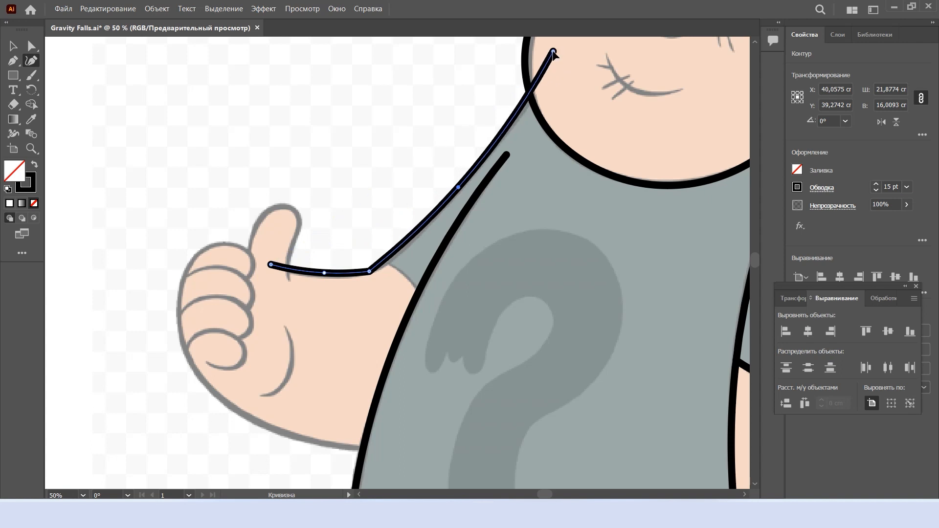
Round the corner where the sleeve line meets the raised forearm using Direct Selection, and deselect the path
{"action": "key", "text": "a"}
{"action": "left_click_drag", "start_coordinate": [365, 261], "coordinate": [345, 210]}
{"action": "left_click", "coordinate": [345, 210]}
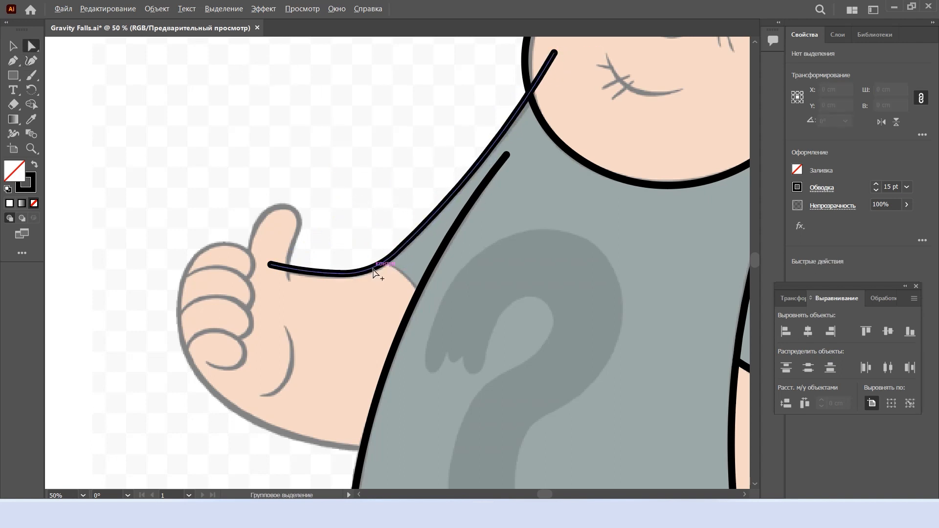
Draw the outline of the raised thumb with the Curvature tool and round its tip
{"action": "key", "text": "shift+grave"}
{"action": "scroll", "coordinate": [284, 279], "scroll_direction": "up", "scroll_amount": 1}
{"action": "left_click_drag", "start_coordinate": [284, 278], "coordinate": [383, 277]}
{"action": "left_click", "coordinate": [390, 279]}
{"action": "left_click", "coordinate": [404, 210]}
{"action": "left_click", "coordinate": [360, 186]}
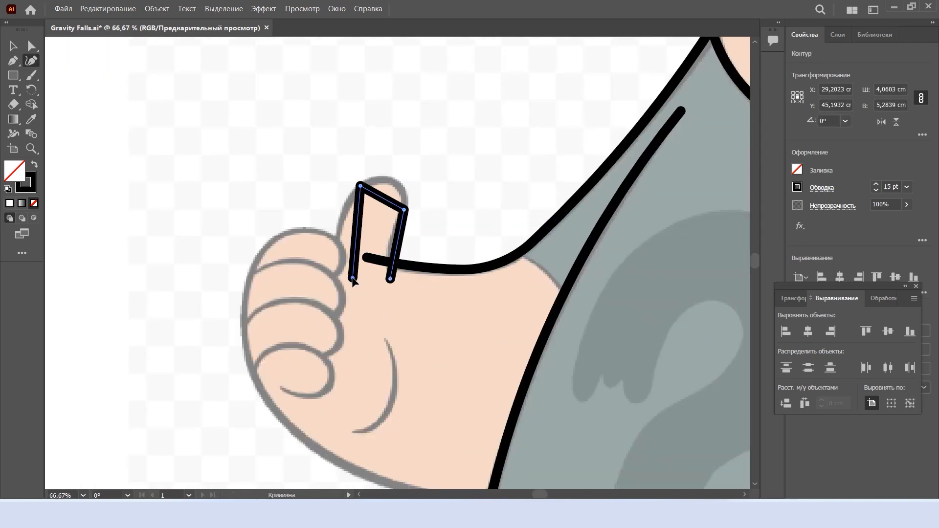
{"action": "left_click", "coordinate": [296, 188]}
{"action": "left_click_drag", "start_coordinate": [376, 208], "coordinate": [412, 149]}
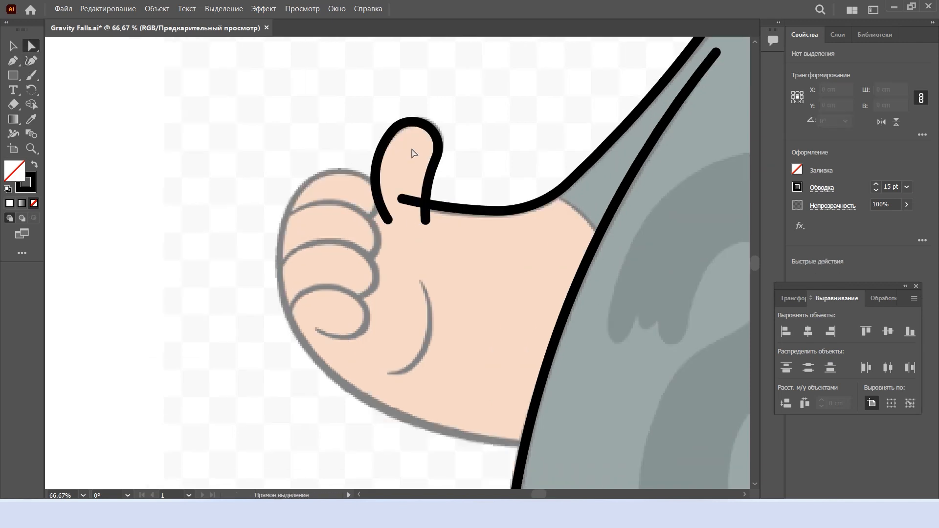
{"action": "left_click", "coordinate": [482, 157]}
{"action": "left_click_drag", "start_coordinate": [407, 262], "coordinate": [449, 231]}
Trace the lower edge of the raised forearm and the outside of the fist up to the top finger
{"action": "key", "text": "shift+grave"}
{"action": "scroll", "coordinate": [432, 242], "scroll_direction": "down", "scroll_amount": 1}
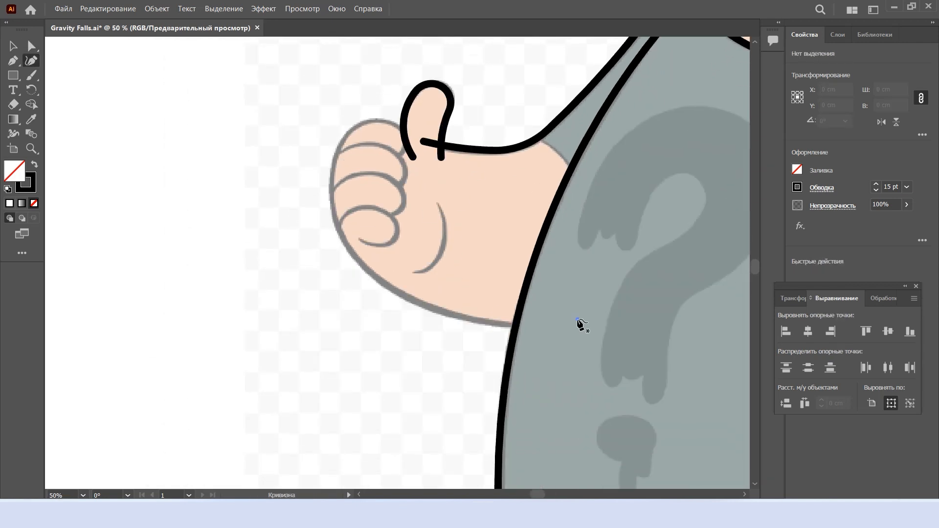
{"action": "left_click", "coordinate": [577, 319]}
{"action": "left_click", "coordinate": [359, 122]}
{"action": "left_click_drag", "start_coordinate": [385, 146], "coordinate": [335, 219]}
{"action": "scroll", "coordinate": [357, 124], "scroll_direction": "up", "scroll_amount": 1}
{"action": "mouse_move", "coordinate": [360, 122]}
{"action": "left_mouse_down"}
{"action": "mouse_move", "coordinate": [344, 111]}
{"action": "mouse_move", "coordinate": [376, 159]}
{"action": "left_mouse_up"}
{"action": "left_click", "coordinate": [420, 209]}
Draw the curved line separating the top finger from the second finger of the fist, wrapping it around the knuckle
{"action": "key", "text": "shift+grave"}
{"action": "left_click", "coordinate": [289, 197]}
{"action": "left_click", "coordinate": [406, 219]}
{"action": "mouse_move", "coordinate": [388, 215]}
{"action": "left_mouse_down"}
{"action": "mouse_move", "coordinate": [414, 175]}
{"action": "mouse_move", "coordinate": [410, 160]}
{"action": "mouse_move", "coordinate": [369, 152]}
{"action": "left_mouse_up"}
{"action": "double_click", "coordinate": [410, 164]}
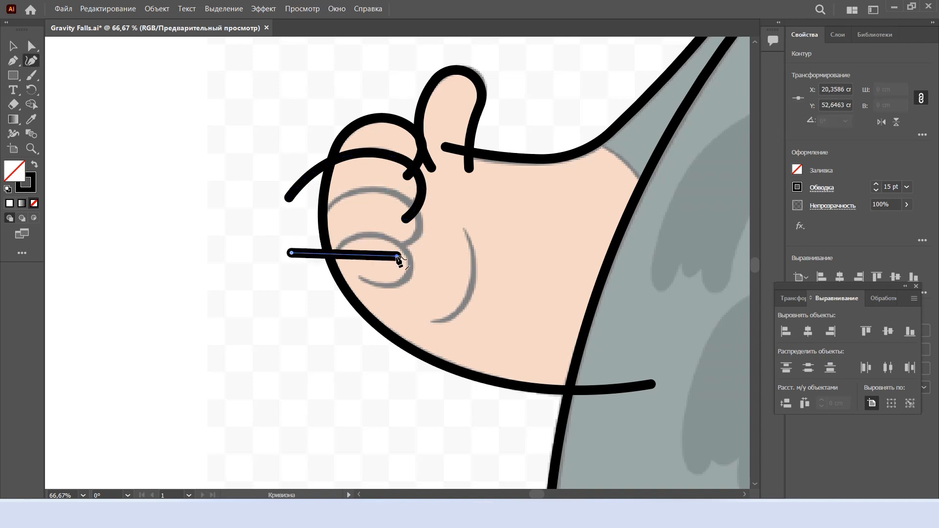
Draw the curved line over the third finger of the fist, shape its end around the knuckle, and deselect it
{"action": "left_click_drag", "start_coordinate": [386, 256], "coordinate": [370, 190]}
{"action": "double_click", "coordinate": [412, 205]}
{"action": "scroll", "coordinate": [417, 208], "scroll_direction": "up", "scroll_amount": 1}
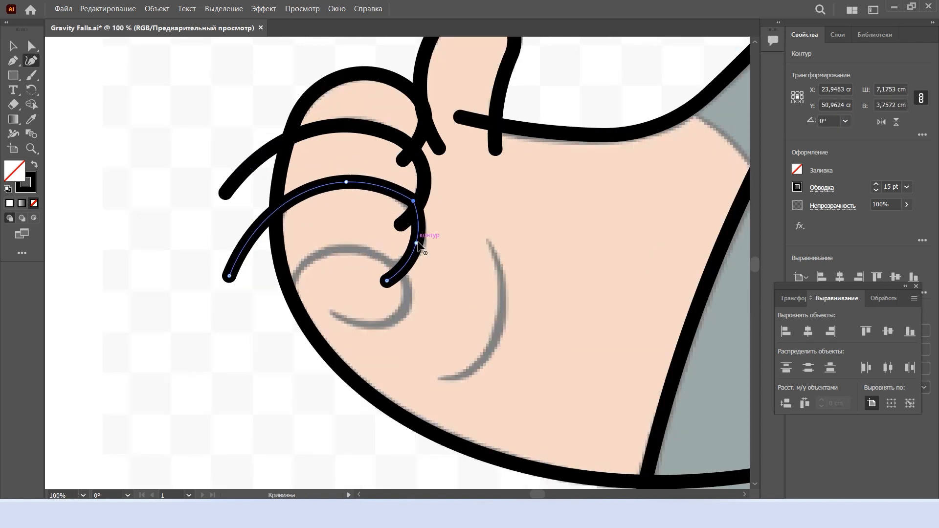
{"action": "key", "text": "ctrl+shift+a"}
Trace the lowest finger of the fist with a new curve, bending it over the finger and back underneath
{"action": "key", "text": "shift+grave"}
{"action": "left_click", "coordinate": [267, 335]}
{"action": "left_click", "coordinate": [408, 297]}
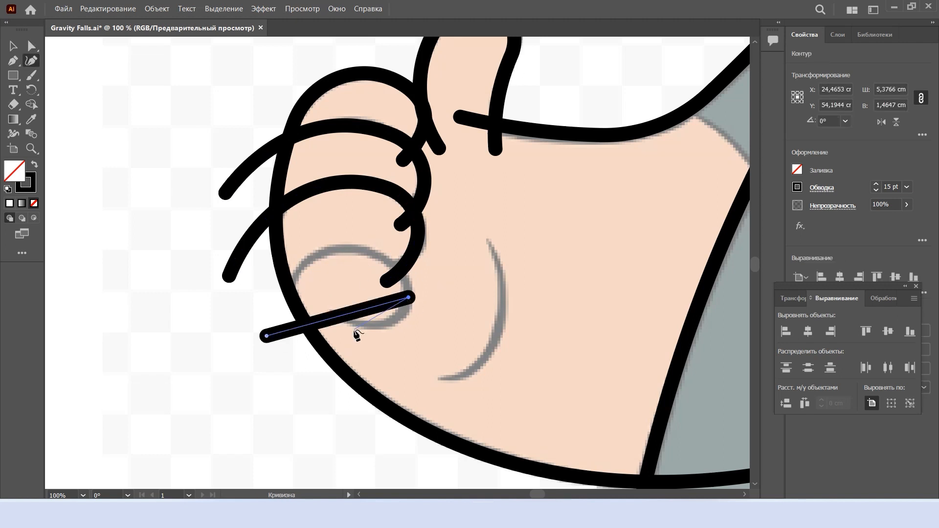
{"action": "left_click_drag", "start_coordinate": [332, 317], "coordinate": [332, 250]}
{"action": "left_click_drag", "start_coordinate": [408, 297], "coordinate": [418, 296]}
{"action": "left_click_drag", "start_coordinate": [386, 302], "coordinate": [389, 318]}
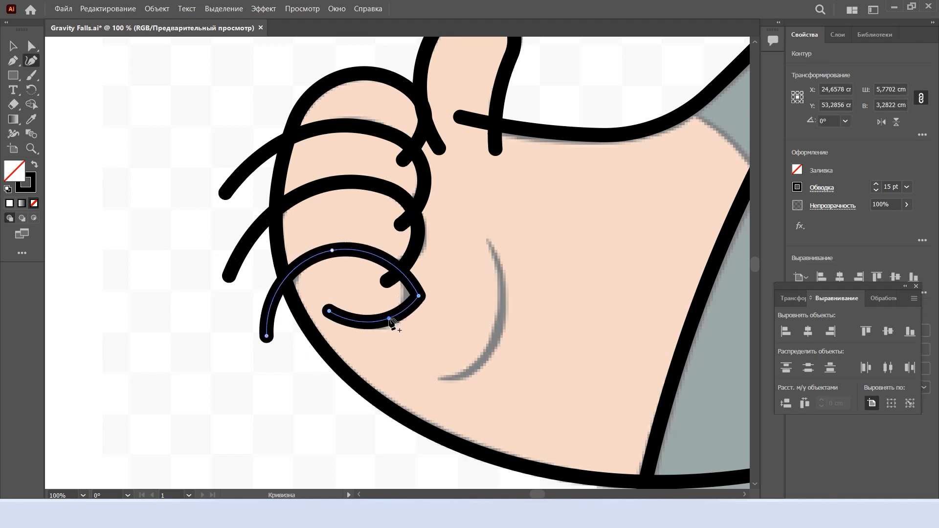
Draw the curved crease on the palm of the raised hand, bowing it outward along the reference line
{"action": "key", "text": "ctrl+shift+a"}
{"action": "scroll", "coordinate": [424, 308], "scroll_direction": "down", "scroll_amount": 2}
{"action": "key", "text": "shift+grave"}
{"action": "scroll", "coordinate": [458, 274], "scroll_direction": "up", "scroll_amount": 1}
{"action": "left_click", "coordinate": [454, 274]}
{"action": "left_click", "coordinate": [425, 367]}
{"action": "left_click_drag", "start_coordinate": [436, 337], "coordinate": [461, 338]}
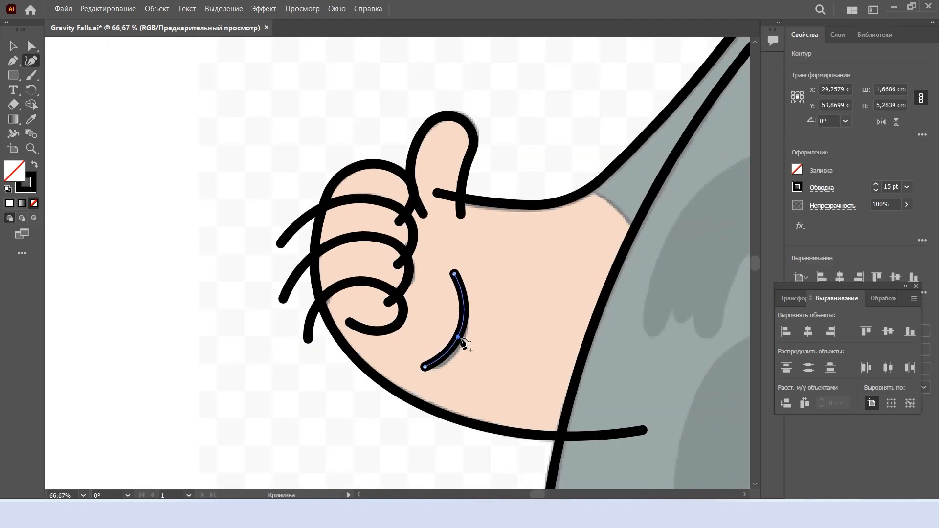
Trace the outer side and curved hem of the left leg of the shorts with a sharp corner between them
{"action": "scroll", "coordinate": [461, 338], "scroll_direction": "down", "scroll_amount": 3}
{"action": "scroll", "coordinate": [457, 328], "scroll_direction": "up", "scroll_amount": 2}
{"action": "scroll", "coordinate": [416, 369], "scroll_direction": "up", "scroll_amount": 2}
{"action": "scroll", "coordinate": [314, 128], "scroll_direction": "up", "scroll_amount": 1}
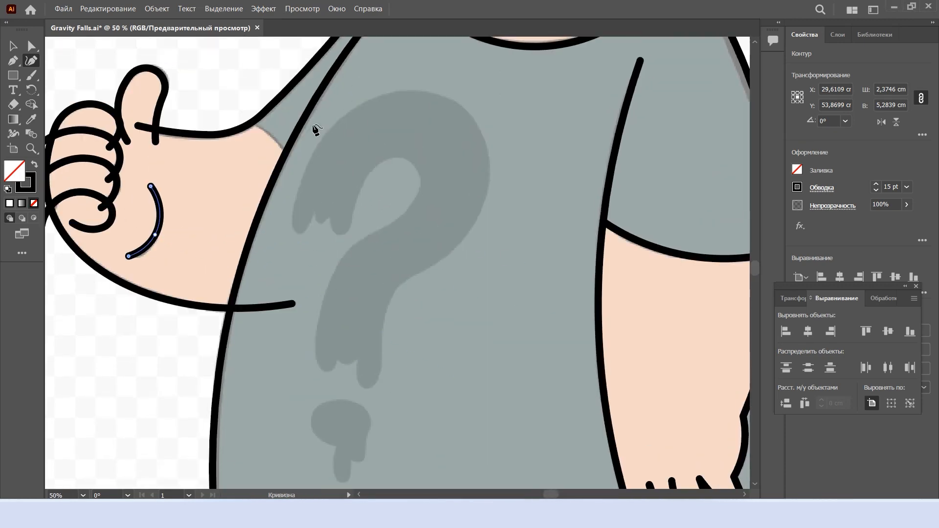
{"action": "scroll", "coordinate": [440, 392], "scroll_direction": "down", "scroll_amount": 3}
{"action": "scroll", "coordinate": [443, 396], "scroll_direction": "down", "scroll_amount": 4}
{"action": "scroll", "coordinate": [303, 238], "scroll_direction": "right", "scroll_amount": 1}
{"action": "double_click", "coordinate": [204, 323]}
{"action": "left_click", "coordinate": [432, 345]}
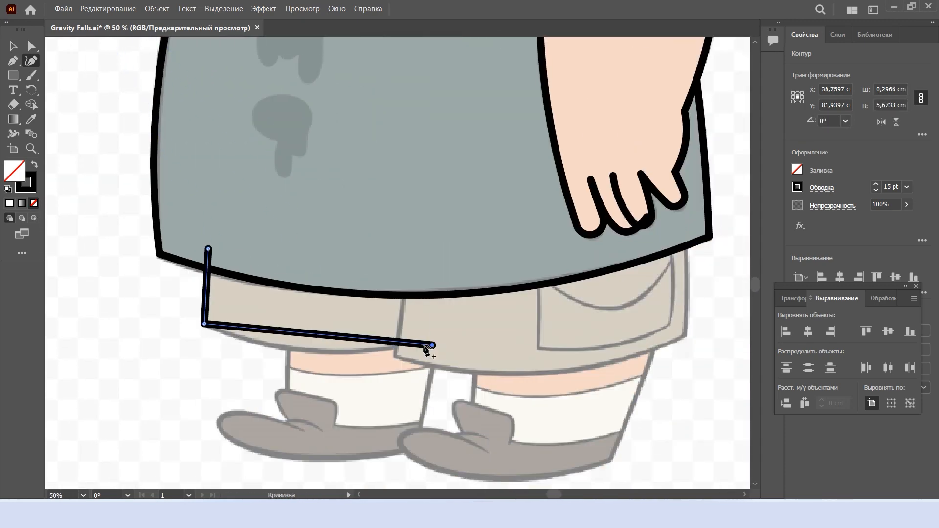
{"action": "left_click_drag", "start_coordinate": [293, 333], "coordinate": [291, 348]}
Trace the right leg of the shorts from its inner edge along the curved hem and up the outer side, then deselect it
{"action": "scroll", "coordinate": [406, 302], "scroll_direction": "up", "scroll_amount": 1}
{"action": "left_click", "coordinate": [407, 261]}
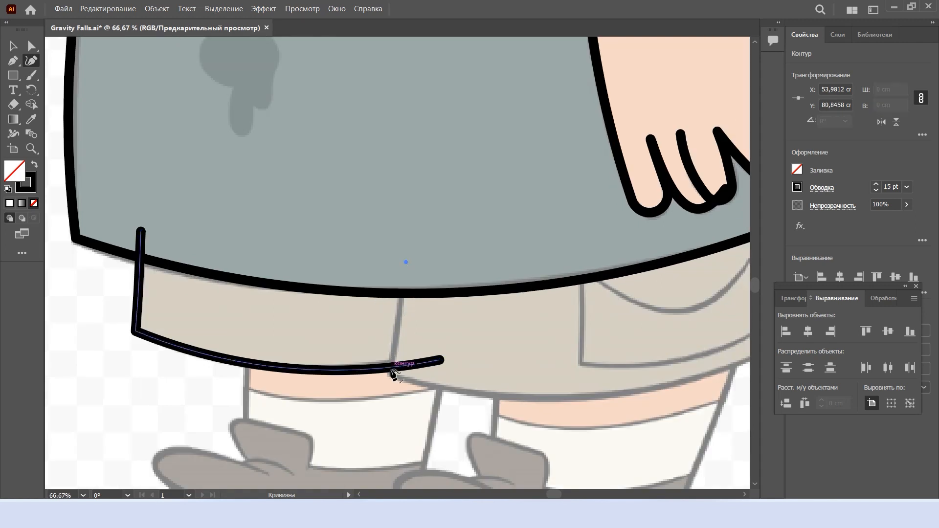
{"action": "double_click", "coordinate": [389, 376]}
{"action": "left_click_drag", "start_coordinate": [397, 328], "coordinate": [398, 328]}
{"action": "scroll", "coordinate": [607, 373], "scroll_direction": "right", "scroll_amount": 3}
{"action": "double_click", "coordinate": [647, 345]}
{"action": "left_click", "coordinate": [647, 200]}
{"action": "left_click_drag", "start_coordinate": [647, 270], "coordinate": [649, 270]}
{"action": "left_click_drag", "start_coordinate": [445, 366], "coordinate": [446, 399]}
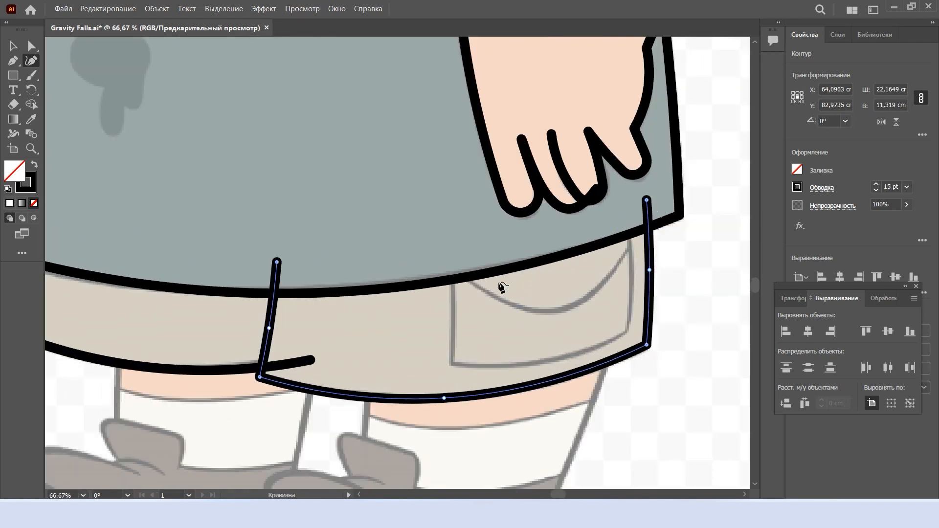
{"action": "key", "text": "Escape"}
Trace the two sides and curved lower edge of the shorts pocket with sharp corners, and deselect the path
{"action": "left_click", "coordinate": [448, 255]}
{"action": "double_click", "coordinate": [451, 364]}
{"action": "left_click", "coordinate": [628, 330]}
{"action": "left_click_drag", "start_coordinate": [566, 344], "coordinate": [557, 355]}
{"action": "left_click", "coordinate": [452, 310]}
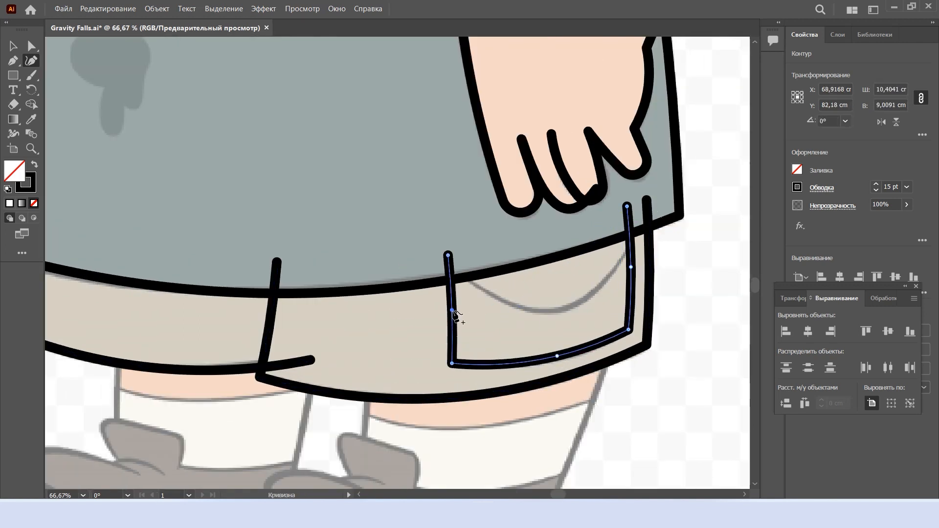
{"action": "key", "text": "Escape"}
Draw the pocket flap's line between the two pocket sides, rounding its middle into a downward curve, and deselect it
{"action": "left_click", "coordinate": [459, 265]}
{"action": "double_click", "coordinate": [561, 318]}
{"action": "left_click", "coordinate": [631, 250]}
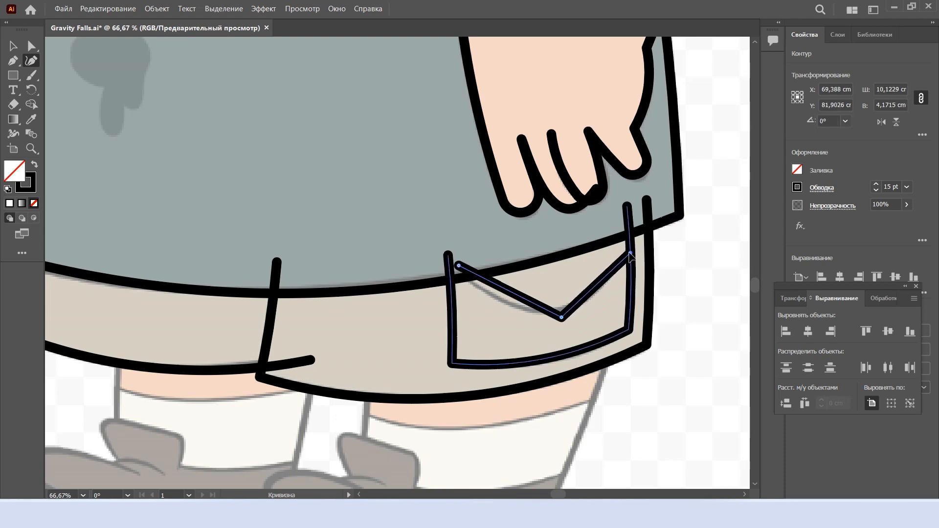
{"action": "left_click", "coordinate": [555, 232]}
Draw a straight line for the left side of the left leg, from the shorts down into the shoe
{"action": "scroll", "coordinate": [551, 302], "scroll_direction": "down", "scroll_amount": 3}
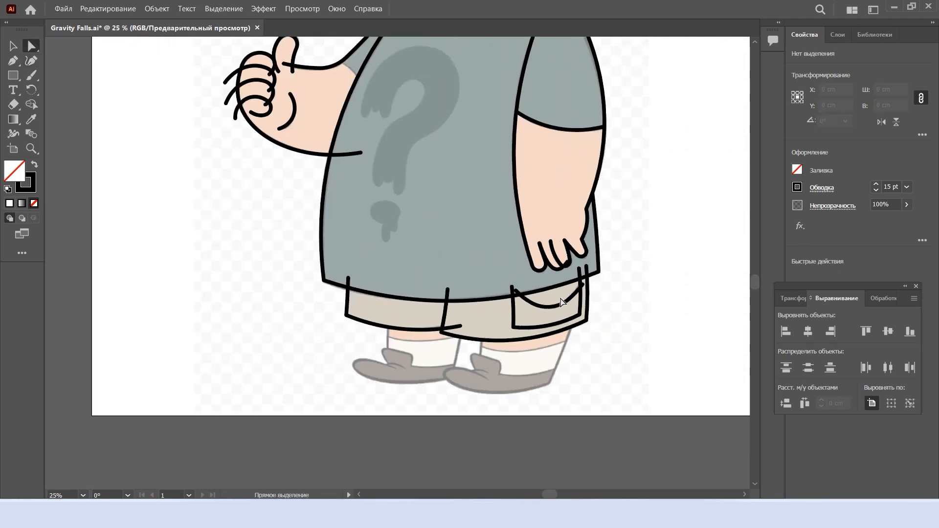
{"action": "scroll", "coordinate": [565, 296], "scroll_direction": "up", "scroll_amount": 3}
{"action": "scroll", "coordinate": [565, 295], "scroll_direction": "down", "scroll_amount": 2}
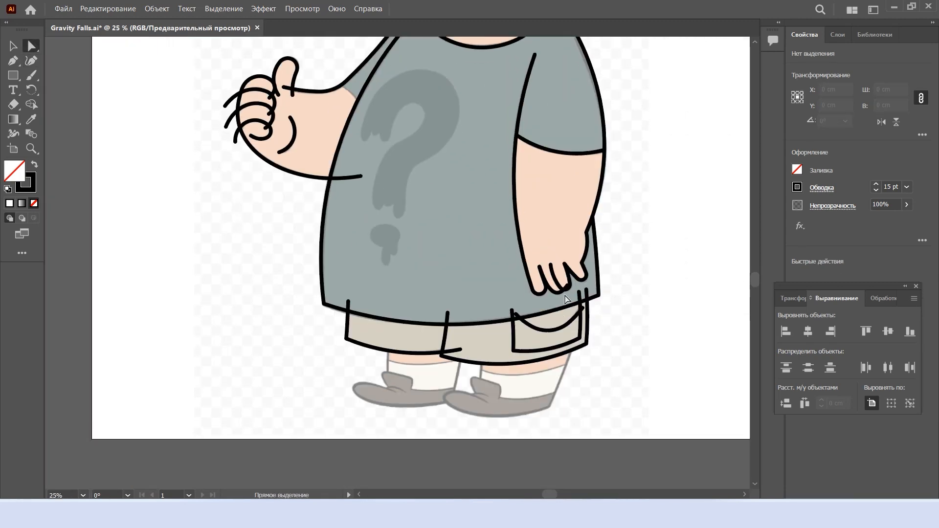
{"action": "scroll", "coordinate": [474, 374], "scroll_direction": "down", "scroll_amount": 2}
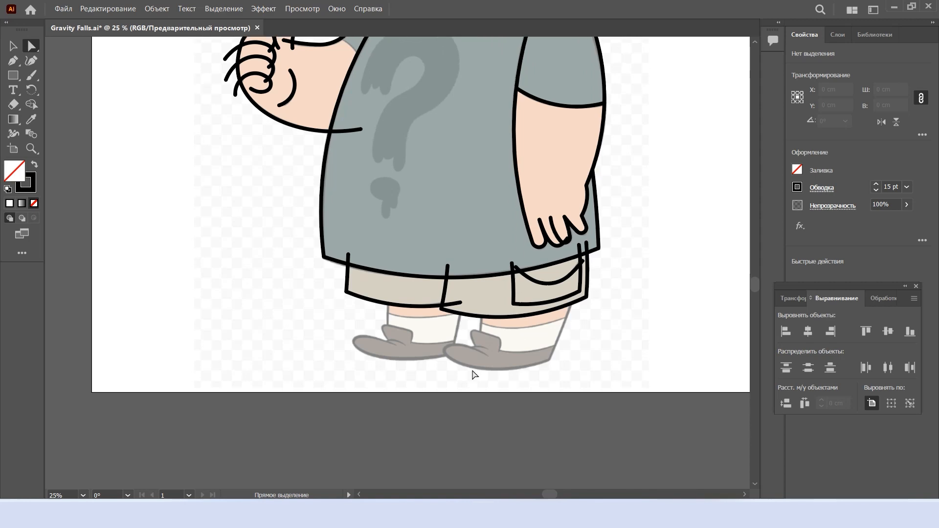
{"action": "scroll", "coordinate": [433, 302], "scroll_direction": "up", "scroll_amount": 4}
{"action": "key", "text": "shift+grave"}
{"action": "left_click", "coordinate": [253, 284]}
{"action": "scroll", "coordinate": [253, 411], "scroll_direction": "down", "scroll_amount": 1}
{"action": "left_click", "coordinate": [253, 417]}
{"action": "scroll", "coordinate": [435, 364], "scroll_direction": "down", "scroll_amount": 2}
{"action": "key", "text": "Escape"}
Draw the right side line of the left leg and the curved edge where the sock meets the shoe
{"action": "left_click", "coordinate": [451, 267]}
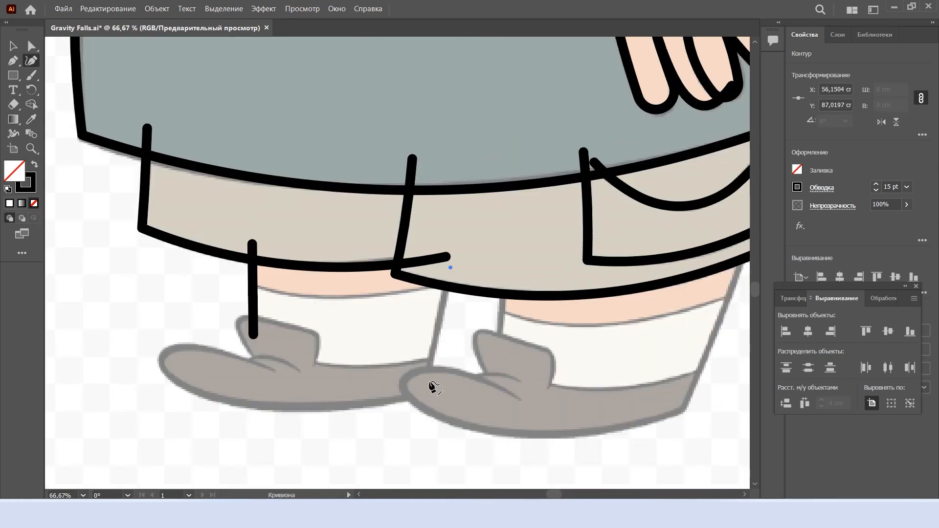
{"action": "left_click", "coordinate": [425, 386]}
{"action": "left_click", "coordinate": [305, 358]}
{"action": "left_click_drag", "start_coordinate": [364, 358], "coordinate": [363, 365]}
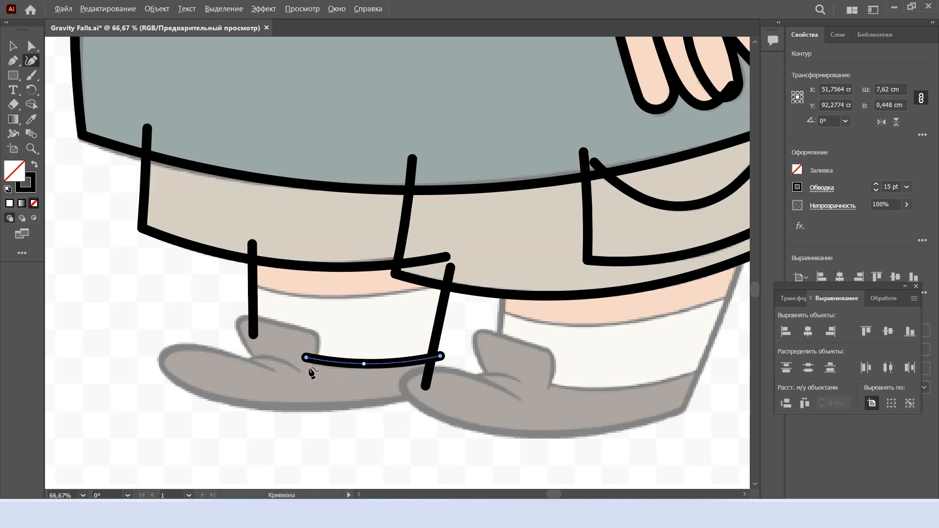
Trace the raised flap of the left shoe, bend its edges to the reference and round its two upper corners
{"action": "scroll", "coordinate": [309, 370], "scroll_direction": "up", "scroll_amount": 2}
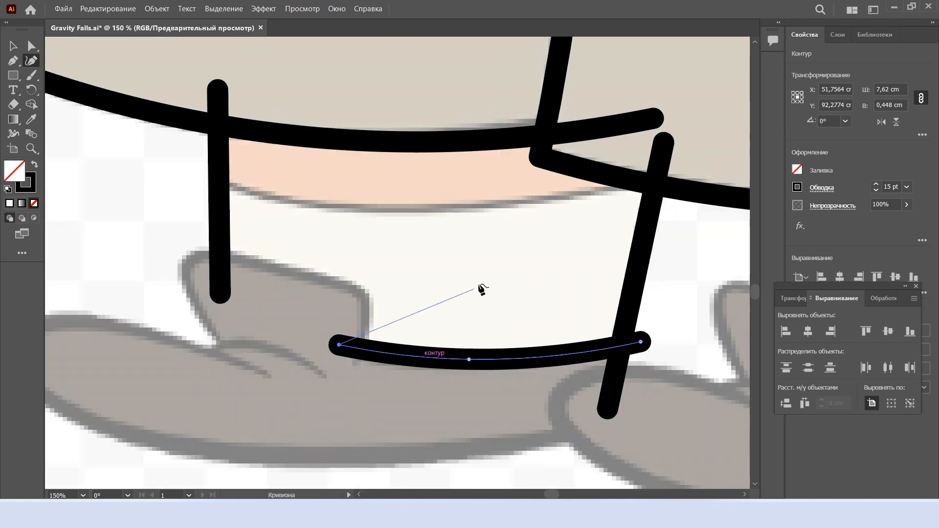
{"action": "left_click", "coordinate": [172, 249]}
{"action": "left_click", "coordinate": [222, 343]}
{"action": "left_click_drag", "start_coordinate": [210, 318], "coordinate": [204, 318]}
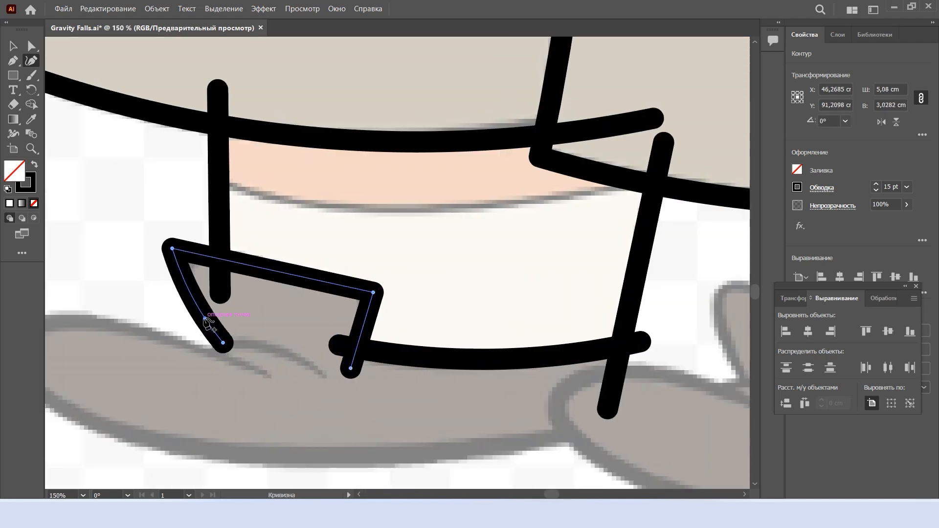
{"action": "left_click_drag", "start_coordinate": [298, 276], "coordinate": [298, 271]}
{"action": "key", "text": "a"}
{"action": "left_click_drag", "start_coordinate": [362, 299], "coordinate": [350, 305]}
Set the stroke of the left leg, sock edge and shoe flap lines to 12 pt, and deselect them
{"action": "scroll", "coordinate": [419, 421], "scroll_direction": "left", "scroll_amount": 3}
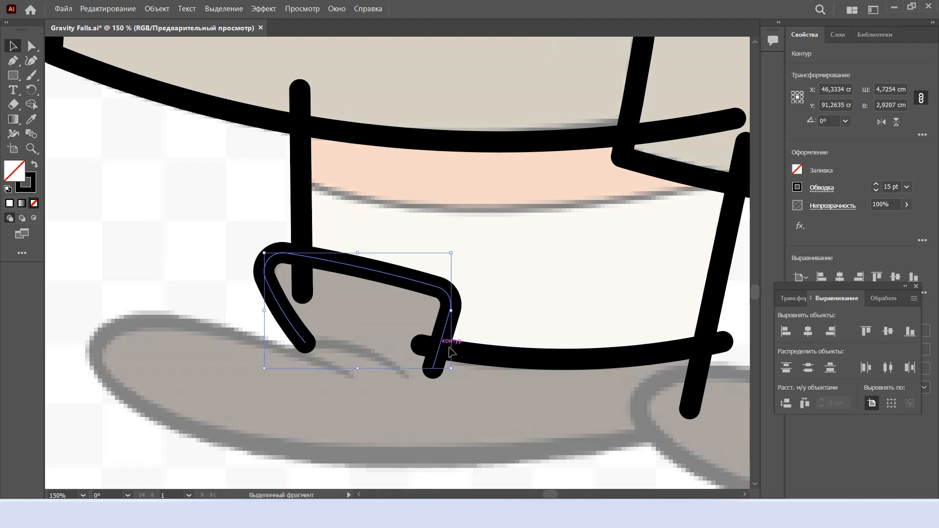
{"action": "left_click_drag", "start_coordinate": [725, 370], "coordinate": [256, 250]}
{"action": "left_click", "coordinate": [889, 187]}
{"action": "type", "text": "12"}
{"action": "key", "text": "Return"}
{"action": "left_click", "coordinate": [358, 403]}
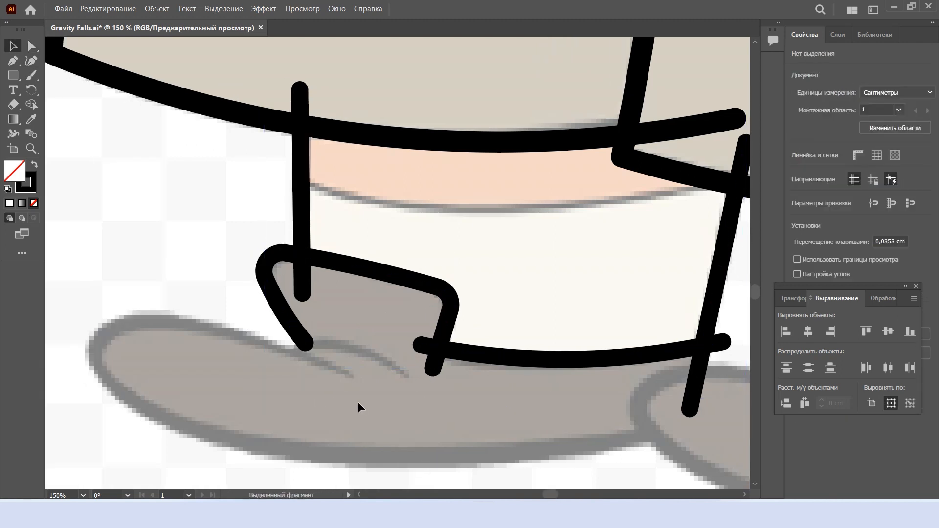
Draw the curved crease beneath the flap of the left shoe, bending its end downward
{"action": "key", "text": "shift+grave"}
{"action": "scroll", "coordinate": [399, 386], "scroll_direction": "up", "scroll_amount": 1}
{"action": "left_click", "coordinate": [406, 372]}
{"action": "left_click", "coordinate": [246, 375]}
{"action": "mouse_move", "coordinate": [295, 374]}
{"action": "left_mouse_down"}
{"action": "mouse_move", "coordinate": [274, 342]}
{"action": "mouse_move", "coordinate": [260, 342]}
{"action": "left_mouse_up"}
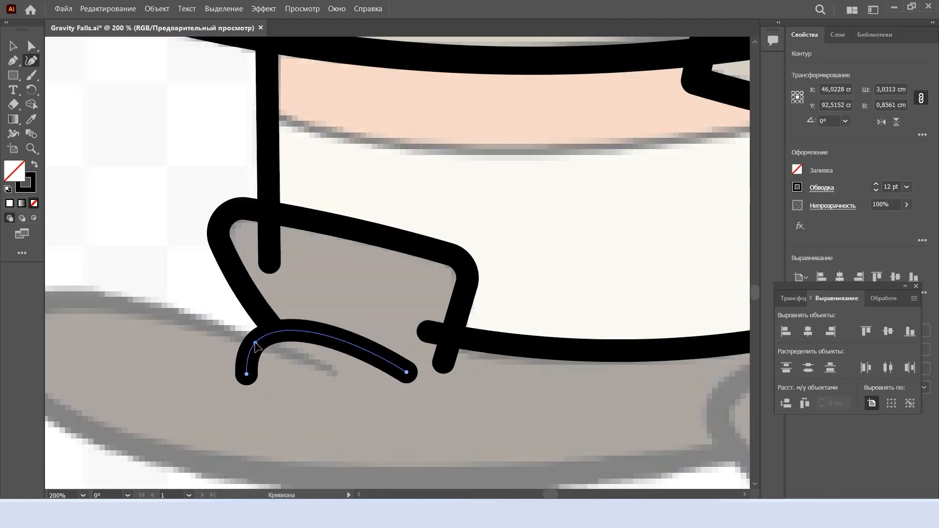
Reduce the stroke of the left leg and shoe lines to 11 pt, and deselect them
{"action": "scroll", "coordinate": [391, 353], "scroll_direction": "down", "scroll_amount": 2}
{"action": "key", "text": "v"}
{"action": "left_click_drag", "start_coordinate": [598, 389], "coordinate": [312, 281]}
{"action": "left_click", "coordinate": [876, 189]}
{"action": "left_click", "coordinate": [459, 421]}
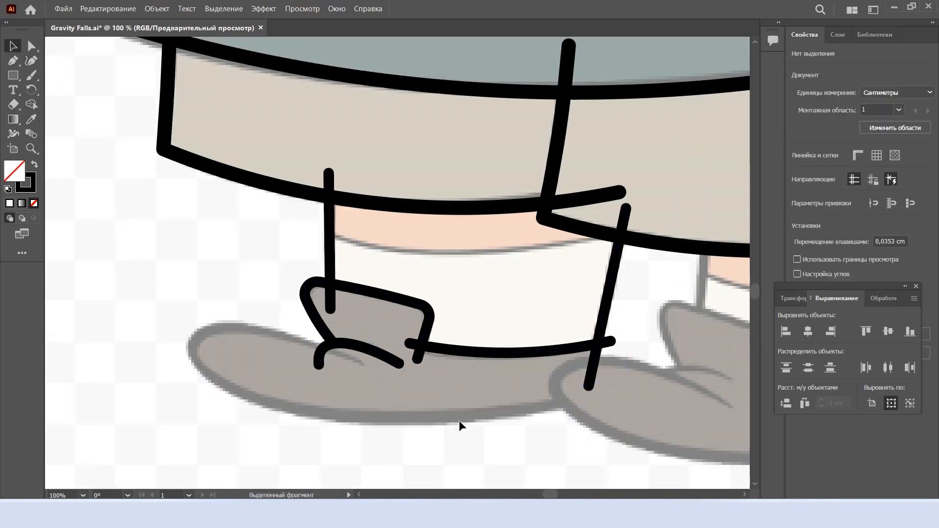
Trace the left shoe from the instep crease over the toe and along the sole to the right shoe
{"action": "key", "text": "shift+grave"}
{"action": "scroll", "coordinate": [331, 359], "scroll_direction": "up", "scroll_amount": 2}
{"action": "left_click", "coordinate": [394, 366]}
{"action": "scroll", "coordinate": [119, 293], "scroll_direction": "left", "scroll_amount": 2}
{"action": "double_click", "coordinate": [106, 287]}
{"action": "scroll", "coordinate": [235, 430], "scroll_direction": "down", "scroll_amount": 3}
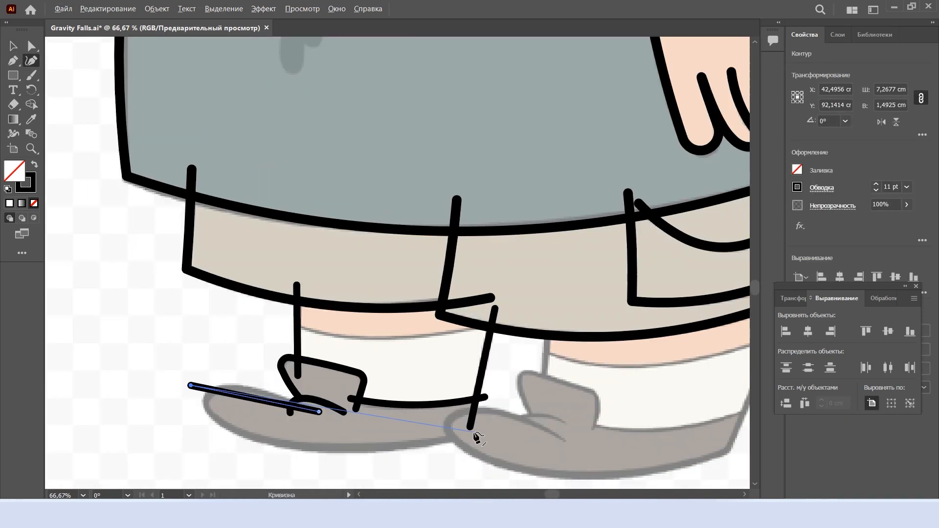
{"action": "left_click", "coordinate": [479, 430]}
{"action": "scroll", "coordinate": [478, 433], "scroll_direction": "up", "scroll_amount": 1}
{"action": "left_click_drag", "start_coordinate": [230, 391], "coordinate": [111, 428]}
{"action": "double_click", "coordinate": [110, 428]}
{"action": "left_click_drag", "start_coordinate": [266, 429], "coordinate": [263, 457]}
{"action": "left_click", "coordinate": [481, 429]}
Fit the left shoe's curves to the reference, round its toe and deselect the outline
{"action": "scroll", "coordinate": [201, 430], "scroll_direction": "left", "scroll_amount": 2}
{"action": "scroll", "coordinate": [214, 386], "scroll_direction": "up", "scroll_amount": 2}
{"action": "left_click_drag", "start_coordinate": [218, 369], "coordinate": [225, 343]}
{"action": "scroll", "coordinate": [211, 345], "scroll_direction": "down", "scroll_amount": 2}
{"action": "left_click_drag", "start_coordinate": [152, 344], "coordinate": [138, 358]}
{"action": "left_click_drag", "start_coordinate": [193, 389], "coordinate": [206, 402]}
{"action": "left_click_drag", "start_coordinate": [147, 362], "coordinate": [153, 359]}
{"action": "left_click_drag", "start_coordinate": [72, 257], "coordinate": [161, 315]}
{"action": "key", "text": "a"}
{"action": "scroll", "coordinate": [503, 225], "scroll_direction": "down", "scroll_amount": 3}
{"action": "left_click", "coordinate": [562, 309]}
{"action": "scroll", "coordinate": [562, 309], "scroll_direction": "right", "scroll_amount": 6}
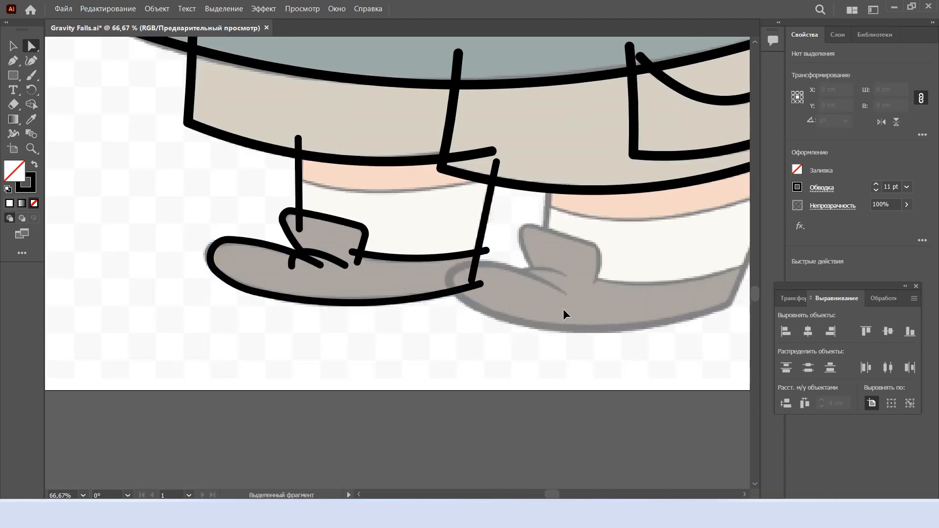
Draw the left side line of the right leg, from the shorts down into the shoe flap
{"action": "scroll", "coordinate": [557, 337], "scroll_direction": "up", "scroll_amount": 1}
{"action": "key", "text": "shift+grave"}
{"action": "scroll", "coordinate": [456, 207], "scroll_direction": "up", "scroll_amount": 2}
{"action": "left_click", "coordinate": [459, 169]}
{"action": "left_click", "coordinate": [448, 344]}
{"action": "scroll", "coordinate": [517, 364], "scroll_direction": "right", "scroll_amount": 3}
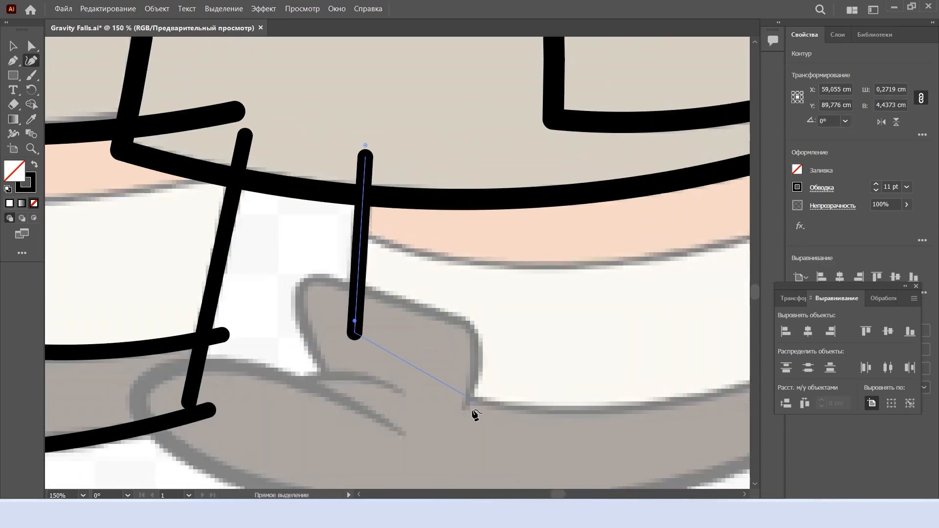
Draw the curved top edge of the left sock across the leg, bending it downward in the middle
{"action": "scroll", "coordinate": [457, 404], "scroll_direction": "left", "scroll_amount": 12}
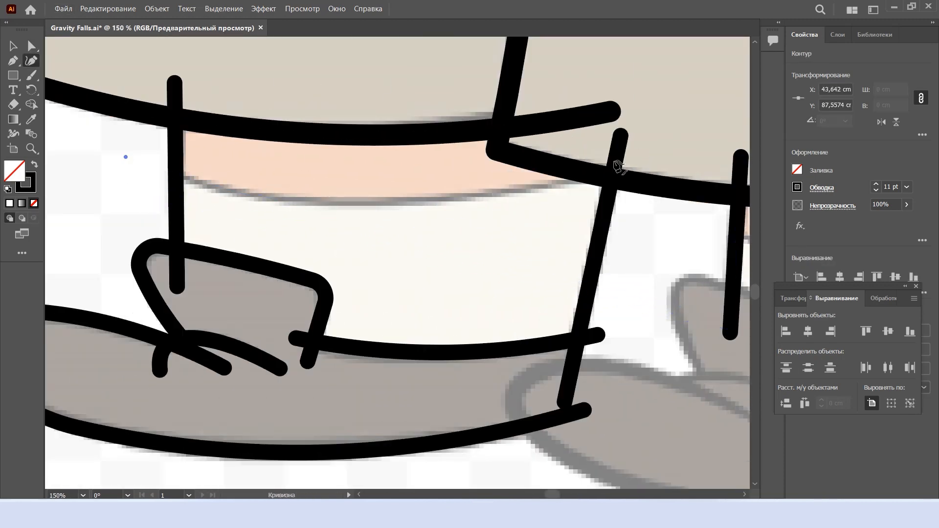
{"action": "left_click", "coordinate": [655, 151]}
{"action": "left_click_drag", "start_coordinate": [362, 154], "coordinate": [358, 200]}
Trace the raised flap of the right shoe, bend its edges to the reference, round its upper corners and deselect it
{"action": "scroll", "coordinate": [530, 279], "scroll_direction": "down", "scroll_amount": 2}
{"action": "scroll", "coordinate": [608, 335], "scroll_direction": "right", "scroll_amount": 3}
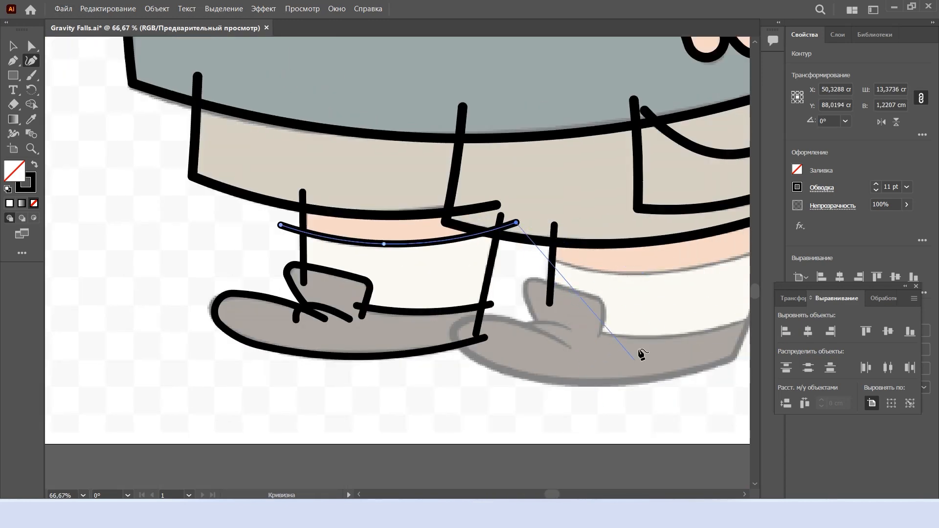
{"action": "scroll", "coordinate": [602, 334], "scroll_direction": "up", "scroll_amount": 2}
{"action": "left_click", "coordinate": [592, 341], "text": "alt"}
{"action": "left_click", "coordinate": [617, 262], "text": "alt"}
{"action": "left_click", "coordinate": [410, 202], "text": "alt"}
{"action": "left_click", "coordinate": [459, 317], "text": "alt"}
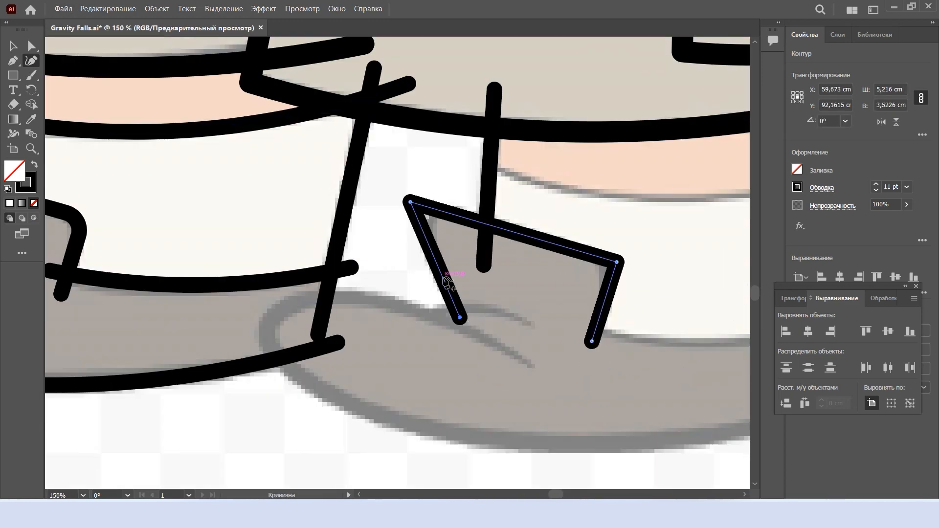
{"action": "left_click_drag", "start_coordinate": [444, 276], "coordinate": [440, 278]}
{"action": "left_click_drag", "start_coordinate": [514, 232], "coordinate": [515, 227]}
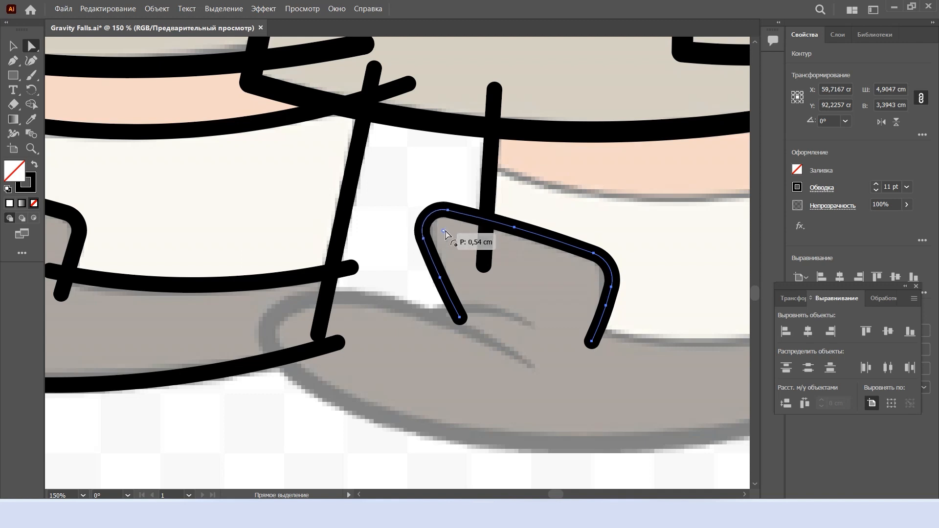
{"action": "left_click_drag", "start_coordinate": [446, 231], "coordinate": [445, 231]}
{"action": "scroll", "coordinate": [477, 264], "scroll_direction": "down", "scroll_amount": 2}
{"action": "left_click", "coordinate": [513, 299]}
Draw the curved crease beneath the flap of the right shoe, bending its end downward
{"action": "key", "text": "shift+grave"}
{"action": "left_click", "coordinate": [532, 278]}
{"action": "left_click", "coordinate": [435, 312]}
{"action": "left_click_drag", "start_coordinate": [480, 296], "coordinate": [348, 253]}
Trace the right shoe from the instep crease to the toe and along the curved sole to the heel
{"action": "left_click", "coordinate": [531, 319]}
{"action": "left_click", "coordinate": [218, 261]}
{"action": "scroll", "coordinate": [647, 398], "scroll_direction": "right", "scroll_amount": 6}
{"action": "left_click", "coordinate": [613, 338], "text": "alt"}
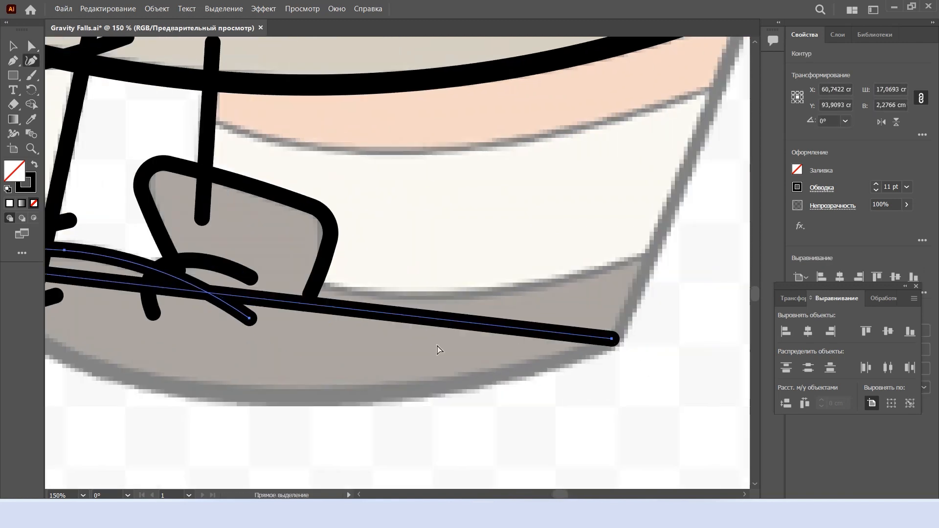
{"action": "scroll", "coordinate": [440, 348], "scroll_direction": "left", "scroll_amount": 3}
{"action": "left_click_drag", "start_coordinate": [374, 297], "coordinate": [209, 356]}
Round the pointed toe corner of the right shoe's outline to match the reference
{"action": "scroll", "coordinate": [265, 378], "scroll_direction": "down", "scroll_amount": 2}
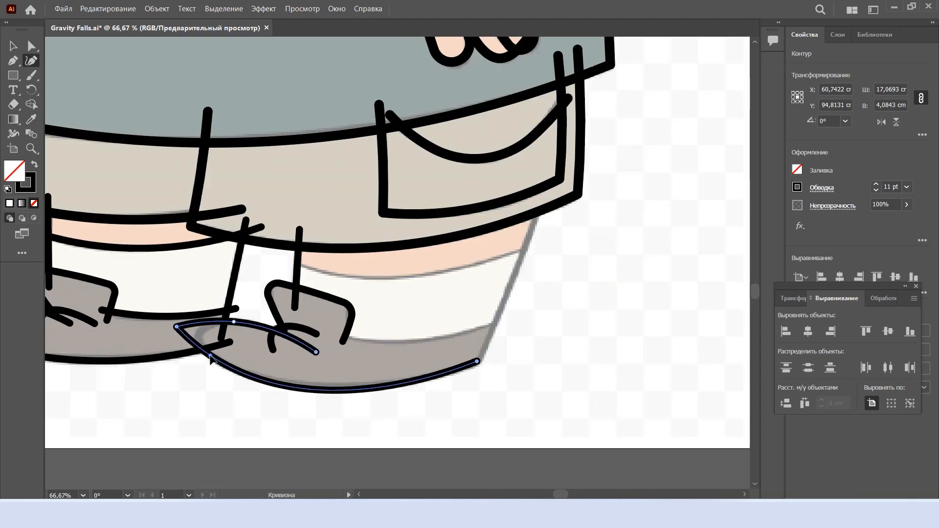
{"action": "scroll", "coordinate": [214, 340], "scroll_direction": "up", "scroll_amount": 2}
{"action": "key", "text": "a"}
{"action": "left_click_drag", "start_coordinate": [154, 318], "coordinate": [245, 338]}
{"action": "scroll", "coordinate": [351, 386], "scroll_direction": "down", "scroll_amount": 2}
Extend the right shoe's outline from the heel up the outer side of the leg to the shorts hem, adjusting its points
{"action": "key", "text": "shift+grave"}
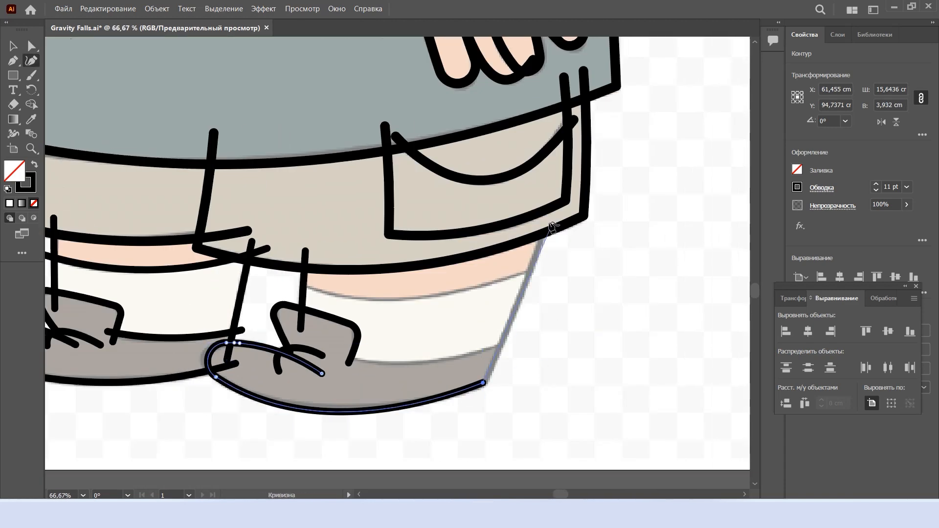
{"action": "scroll", "coordinate": [547, 220], "scroll_direction": "up", "scroll_amount": 2}
{"action": "left_click", "coordinate": [548, 219]}
{"action": "scroll", "coordinate": [548, 219], "scroll_direction": "down", "scroll_amount": 2}
{"action": "left_click_drag", "start_coordinate": [497, 342], "coordinate": [480, 341]}
{"action": "left_click_drag", "start_coordinate": [548, 161], "coordinate": [540, 193]}
{"action": "left_click_drag", "start_coordinate": [480, 340], "coordinate": [485, 343]}
Draw the curved edge where the right sock meets the shoe, extending it slightly past the outer side of the leg
{"action": "scroll", "coordinate": [489, 345], "scroll_direction": "down", "scroll_amount": 3}
{"action": "scroll", "coordinate": [518, 382], "scroll_direction": "left", "scroll_amount": 2}
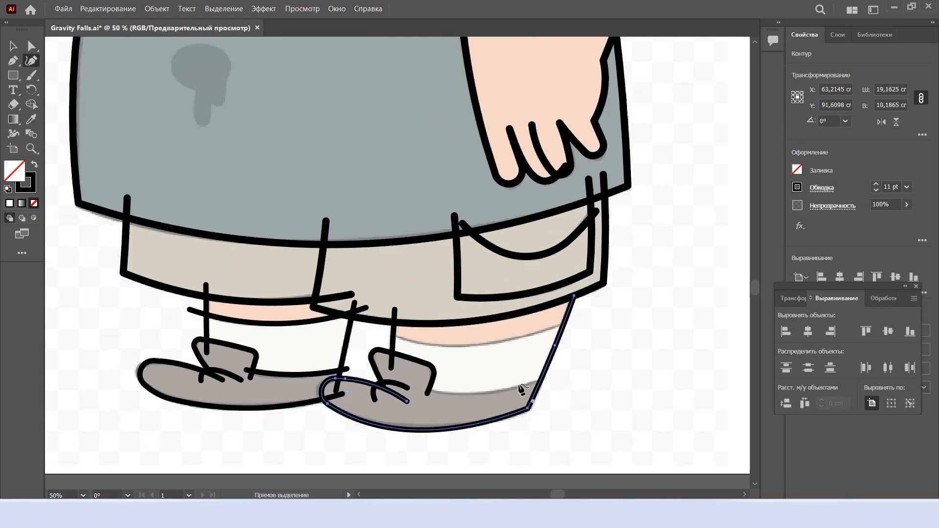
{"action": "scroll", "coordinate": [557, 384], "scroll_direction": "up", "scroll_amount": 2}
{"action": "scroll", "coordinate": [587, 386], "scroll_direction": "left", "scroll_amount": 1}
{"action": "key", "text": "Escape"}
{"action": "left_click", "coordinate": [590, 369]}
{"action": "left_click", "coordinate": [323, 379]}
{"action": "left_click_drag", "start_coordinate": [415, 380], "coordinate": [362, 394]}
{"action": "left_click_drag", "start_coordinate": [592, 374], "coordinate": [592, 370]}
{"action": "left_click_drag", "start_coordinate": [321, 386], "coordinate": [366, 399]}
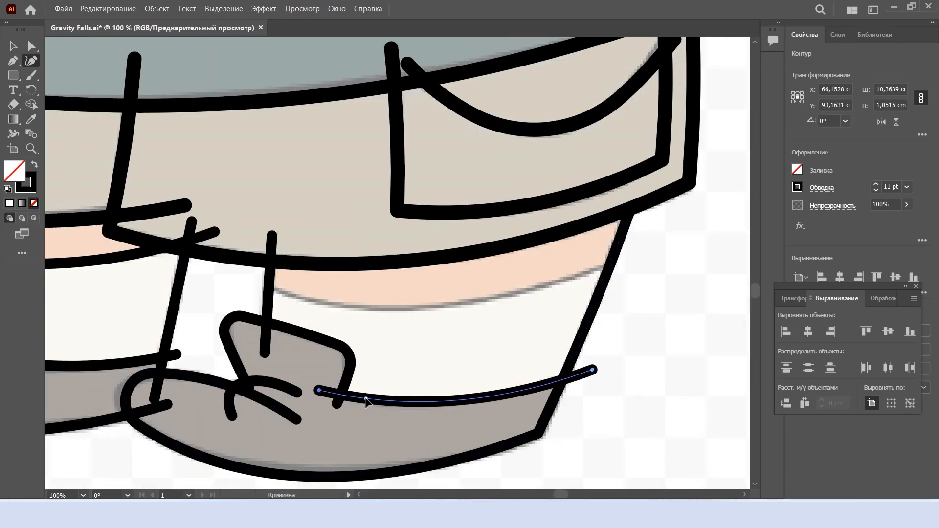
Continue the sock path up outside the right leg and back across it, curving it along the sock's top edge
{"action": "left_click", "coordinate": [639, 249]}
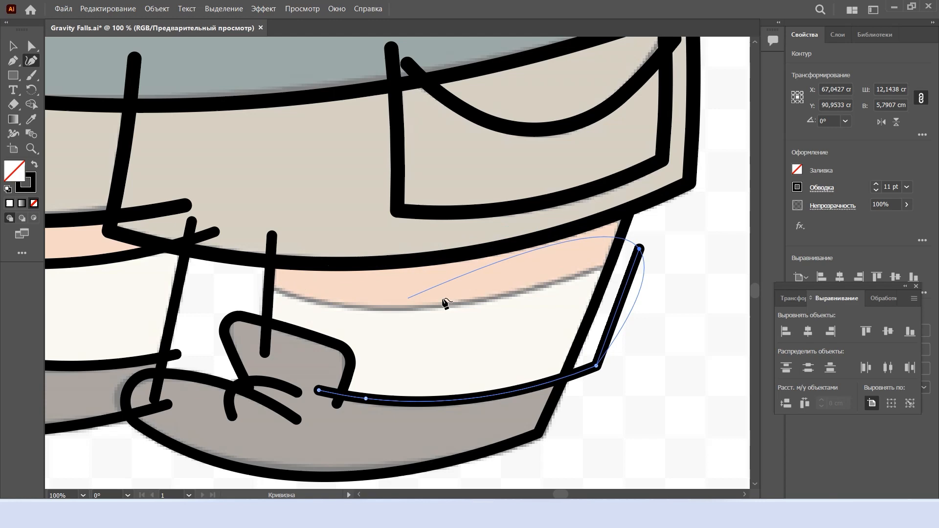
{"action": "left_click", "coordinate": [244, 274]}
{"action": "left_click_drag", "start_coordinate": [421, 263], "coordinate": [286, 290]}
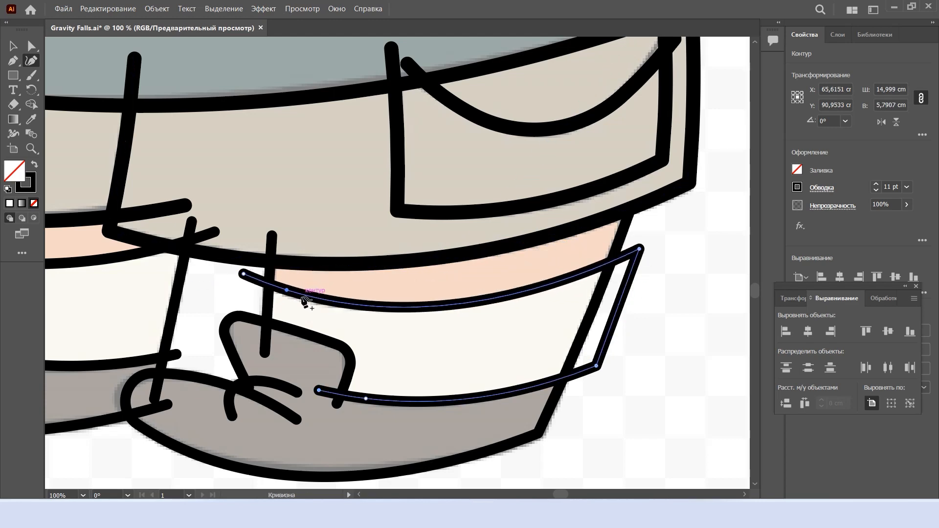
{"action": "scroll", "coordinate": [343, 301], "scroll_direction": "down", "scroll_amount": 3}
{"action": "scroll", "coordinate": [415, 288], "scroll_direction": "left", "scroll_amount": 2}
{"action": "scroll", "coordinate": [587, 206], "scroll_direction": "up", "scroll_amount": 2}
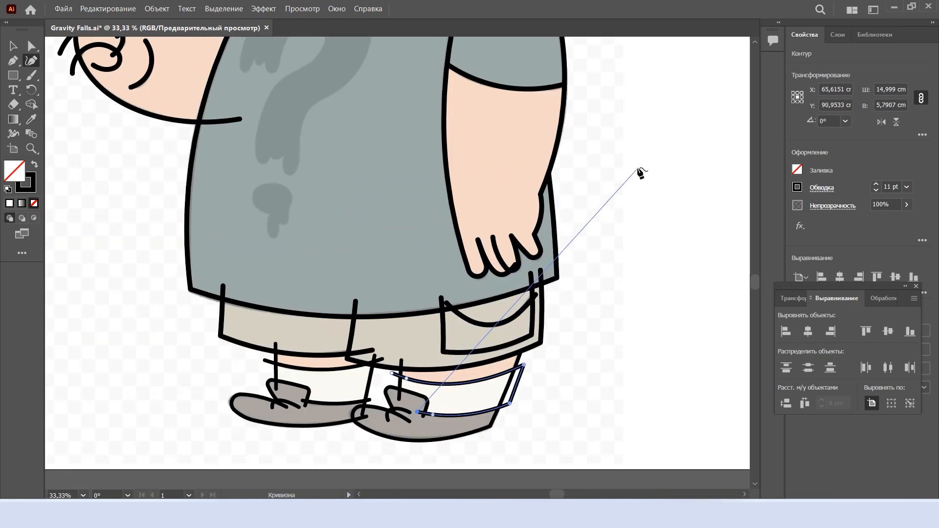
Trace the cap's brim outline from beyond the back of the head around the visor's rounded tip to its underside
{"action": "key", "text": "v"}
{"action": "scroll", "coordinate": [554, 261], "scroll_direction": "down", "scroll_amount": 2}
{"action": "scroll", "coordinate": [555, 268], "scroll_direction": "down", "scroll_amount": 1}
{"action": "scroll", "coordinate": [626, 156], "scroll_direction": "right", "scroll_amount": 2}
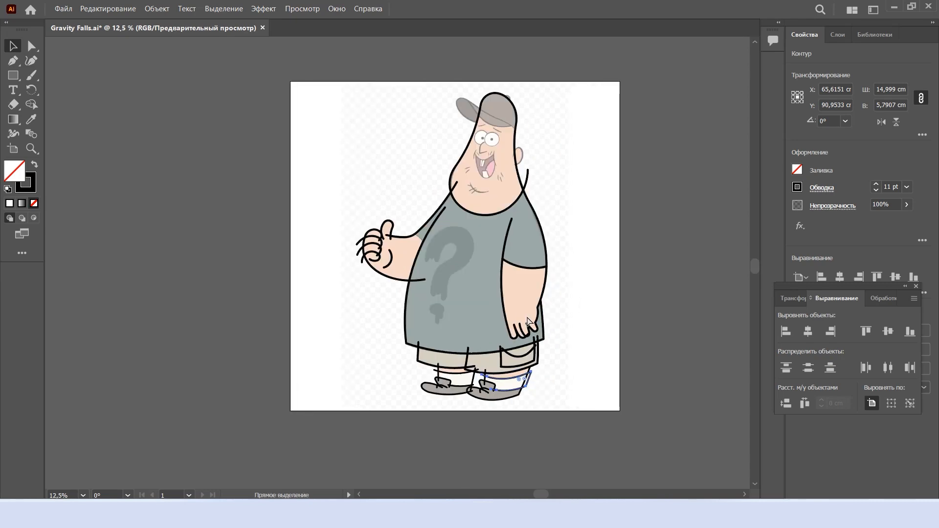
{"action": "scroll", "coordinate": [582, 111], "scroll_direction": "up", "scroll_amount": 1}
{"action": "scroll", "coordinate": [517, 163], "scroll_direction": "up", "scroll_amount": 4}
{"action": "scroll", "coordinate": [509, 196], "scroll_direction": "up", "scroll_amount": 2}
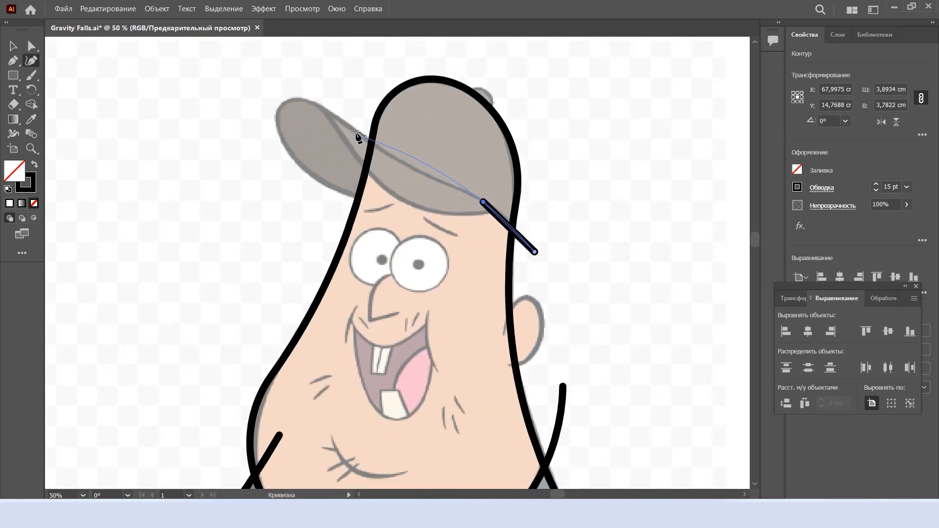
{"action": "left_click", "coordinate": [312, 102]}
{"action": "left_click_drag", "start_coordinate": [340, 111], "coordinate": [429, 172]}
{"action": "double_click", "coordinate": [483, 202]}
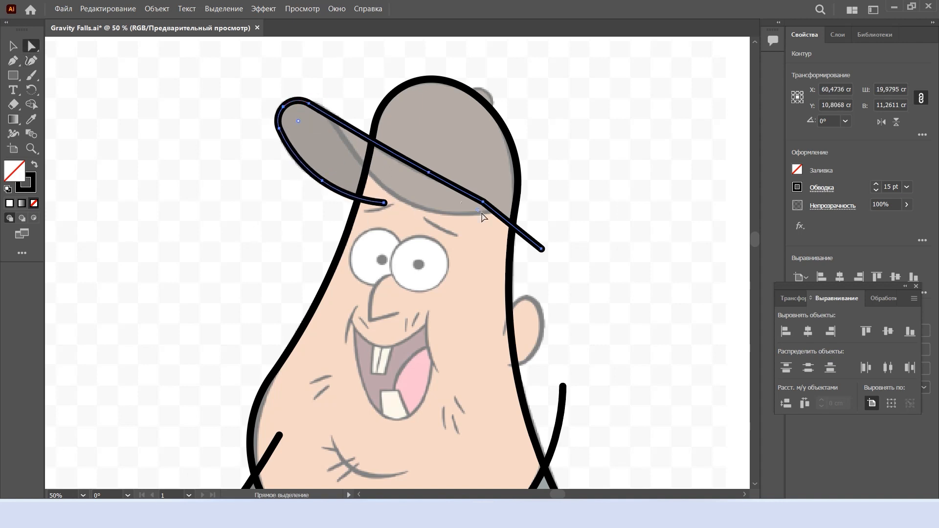
Undo the last brim edits and bend the brim's long upper edge to follow the reference
{"action": "scroll", "coordinate": [341, 142], "scroll_direction": "up", "scroll_amount": 2}
{"action": "key", "text": "ctrl+z"}
{"action": "key", "text": "ctrl+z"}
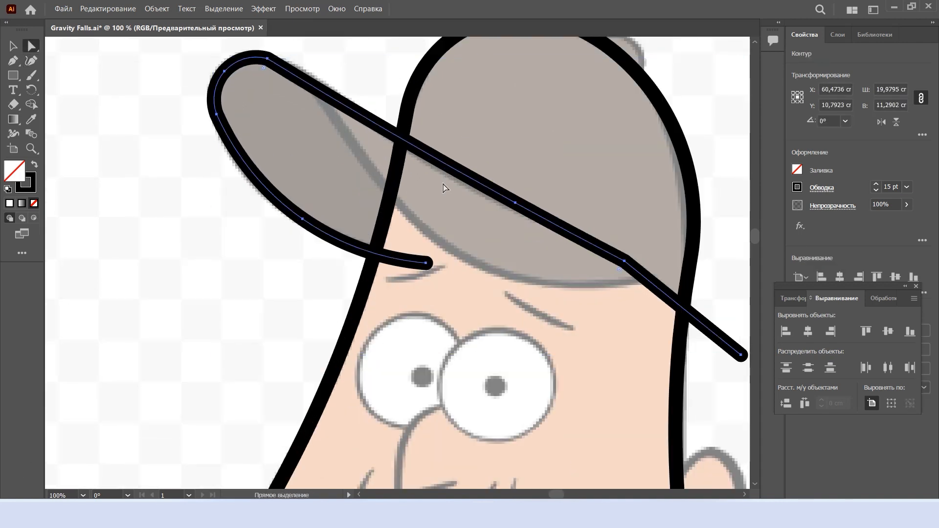
{"action": "key", "text": "shift+grave"}
{"action": "left_click_drag", "start_coordinate": [515, 203], "coordinate": [478, 191]}
{"action": "left_click_drag", "start_coordinate": [333, 111], "coordinate": [332, 95]}
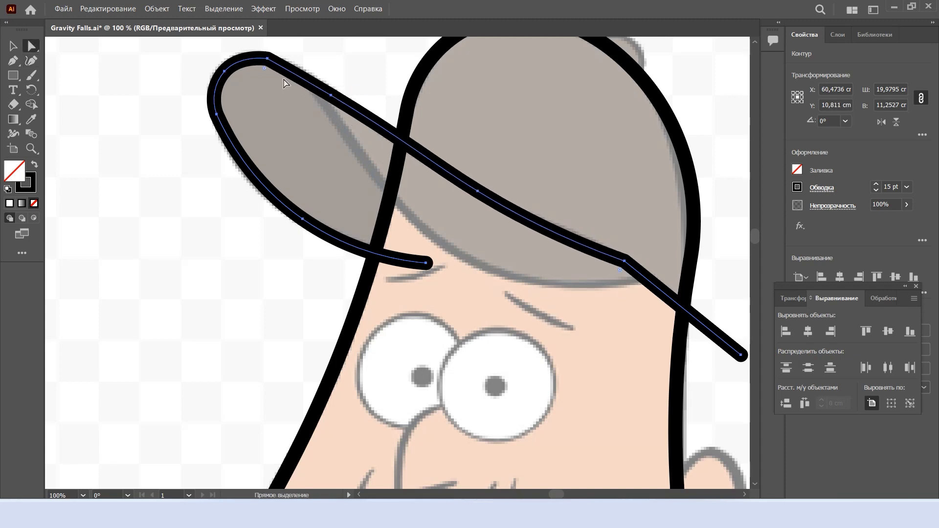
Round the corner points at the visor's tip and at the back end of the brim's upper edge
{"action": "left_click", "coordinate": [322, 180]}
{"action": "scroll", "coordinate": [393, 201], "scroll_direction": "right", "scroll_amount": 1}
{"action": "key", "text": "a"}
{"action": "left_click", "coordinate": [575, 235]}
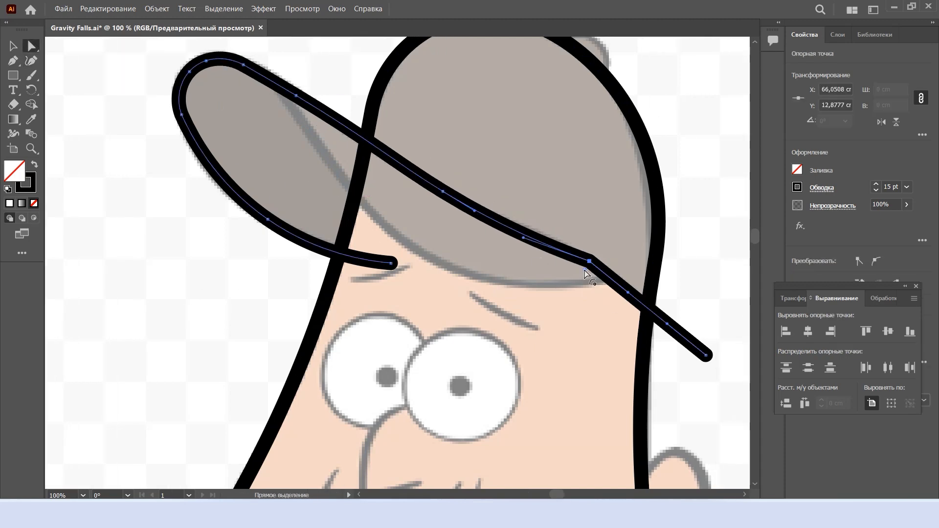
{"action": "key", "text": "ctrl+minus"}
{"action": "key", "text": "ctrl+minus"}
{"action": "key", "text": "ctrl+minus"}
{"action": "left_click", "coordinate": [443, 254]}
{"action": "scroll", "coordinate": [443, 254], "scroll_direction": "up", "scroll_amount": 2}
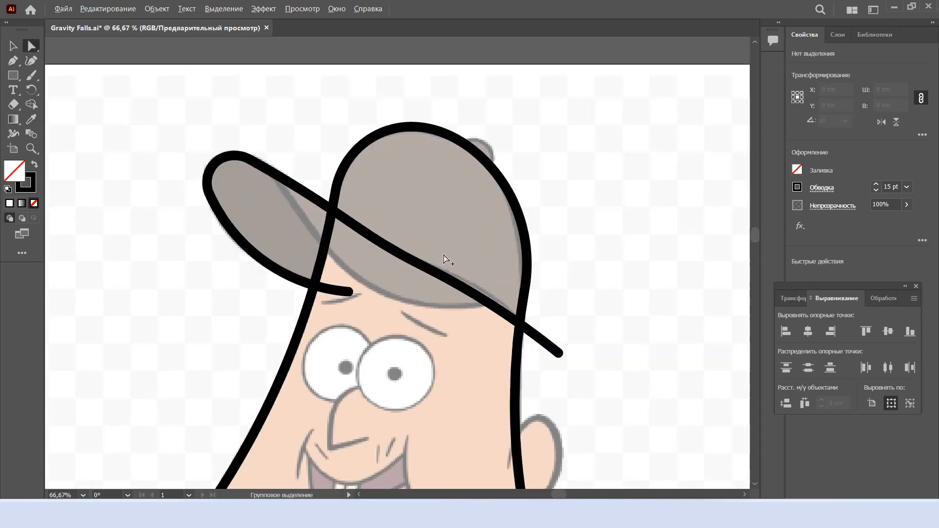
Draw the cap's lower edge as a curve from the visor's upper edge across the forehead, rounding its bend
{"action": "key", "text": "shift+grave"}
{"action": "left_click", "coordinate": [266, 143]}
{"action": "left_click", "coordinate": [508, 292]}
{"action": "left_click_drag", "start_coordinate": [444, 253], "coordinate": [418, 301]}
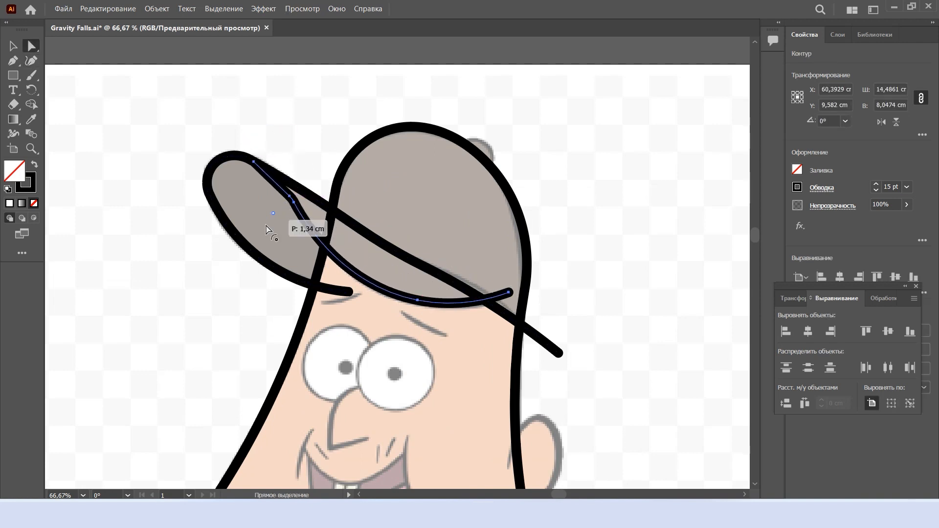
{"action": "key", "text": "ctrl+minus"}
{"action": "key", "text": "ctrl+minus"}
{"action": "left_click", "coordinate": [567, 231]}
{"action": "scroll", "coordinate": [538, 220], "scroll_direction": "left", "scroll_amount": 1}
{"action": "scroll", "coordinate": [507, 201], "scroll_direction": "up", "scroll_amount": 3}
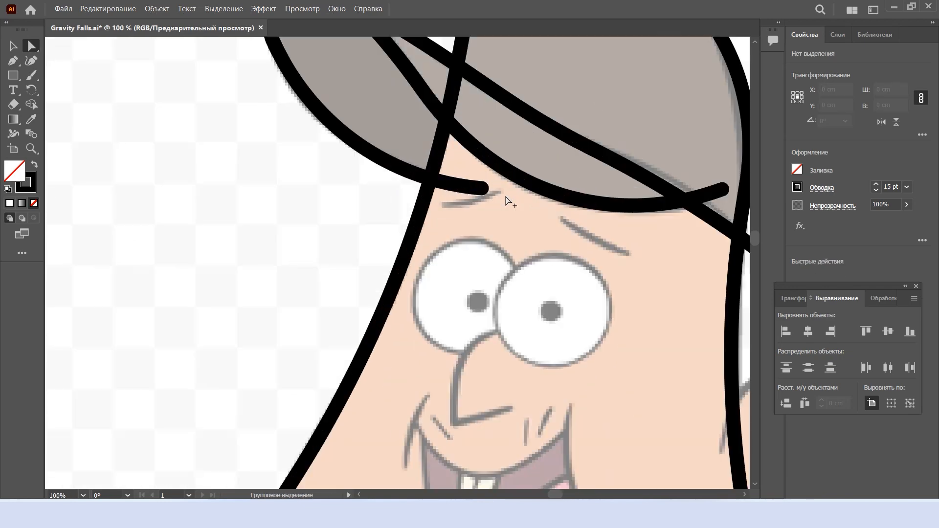
Draw the small button on top of the cap as an arc with both ends on the cap's outline
{"action": "scroll", "coordinate": [559, 221], "scroll_direction": "down", "scroll_amount": 1}
{"action": "scroll", "coordinate": [559, 221], "scroll_direction": "up", "scroll_amount": 2}
{"action": "key", "text": "shift+grave"}
{"action": "left_click", "coordinate": [546, 185]}
{"action": "left_click", "coordinate": [460, 119]}
{"action": "left_click_drag", "start_coordinate": [515, 156], "coordinate": [554, 99]}
{"action": "left_click_drag", "start_coordinate": [460, 119], "coordinate": [464, 101]}
{"action": "left_click_drag", "start_coordinate": [545, 185], "coordinate": [564, 159]}
{"action": "left_click_drag", "start_coordinate": [463, 101], "coordinate": [480, 87]}
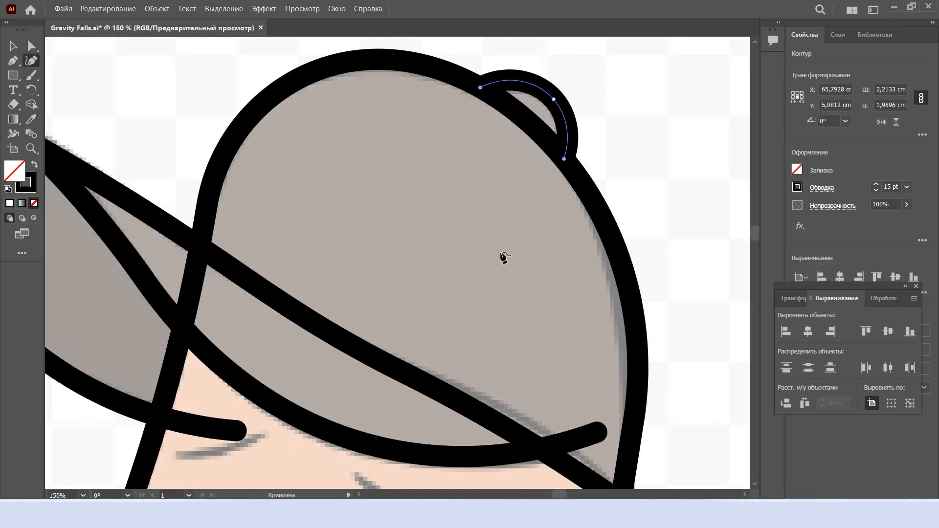
Draw the two eyebrows as slightly curved lines and set their stroke to 11 pt
{"action": "scroll", "coordinate": [477, 264], "scroll_direction": "down", "scroll_amount": 4}
{"action": "scroll", "coordinate": [428, 269], "scroll_direction": "up", "scroll_amount": 3}
{"action": "left_click", "coordinate": [393, 266]}
{"action": "left_click", "coordinate": [526, 335]}
{"action": "left_click_drag", "start_coordinate": [464, 302], "coordinate": [460, 306]}
{"action": "key", "text": "Escape"}
{"action": "left_click", "coordinate": [154, 239]}
{"action": "left_click", "coordinate": [267, 212]}
{"action": "left_click_drag", "start_coordinate": [218, 224], "coordinate": [219, 230]}
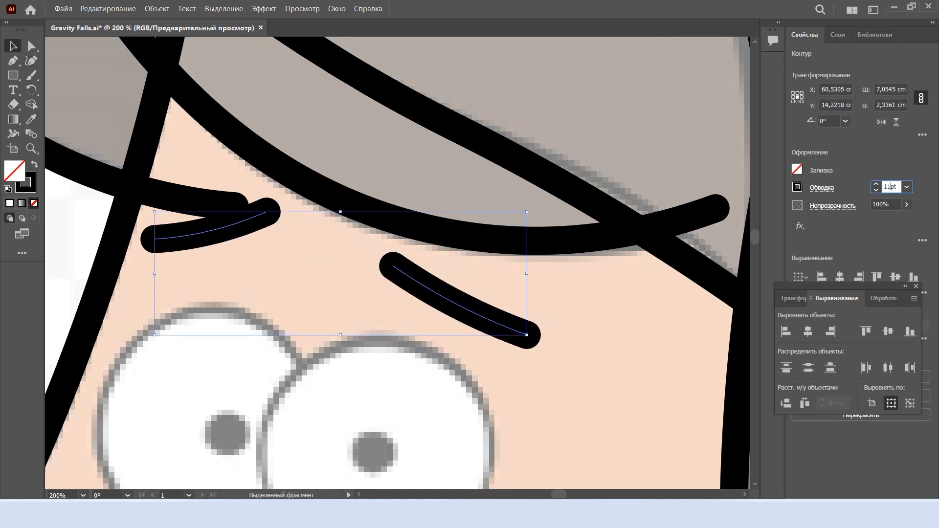
{"action": "key", "text": "Return"}
{"action": "left_click", "coordinate": [568, 376]}
Trace the nose with a sharp lower corner and a curved bridge that ends over the right eye
{"action": "scroll", "coordinate": [518, 369], "scroll_direction": "down", "scroll_amount": 5}
{"action": "scroll", "coordinate": [467, 361], "scroll_direction": "down", "scroll_amount": 1}
{"action": "scroll", "coordinate": [448, 312], "scroll_direction": "left", "scroll_amount": 2}
{"action": "key", "text": "shift+grave"}
{"action": "scroll", "coordinate": [430, 262], "scroll_direction": "down", "scroll_amount": 1}
{"action": "left_click", "coordinate": [456, 343]}
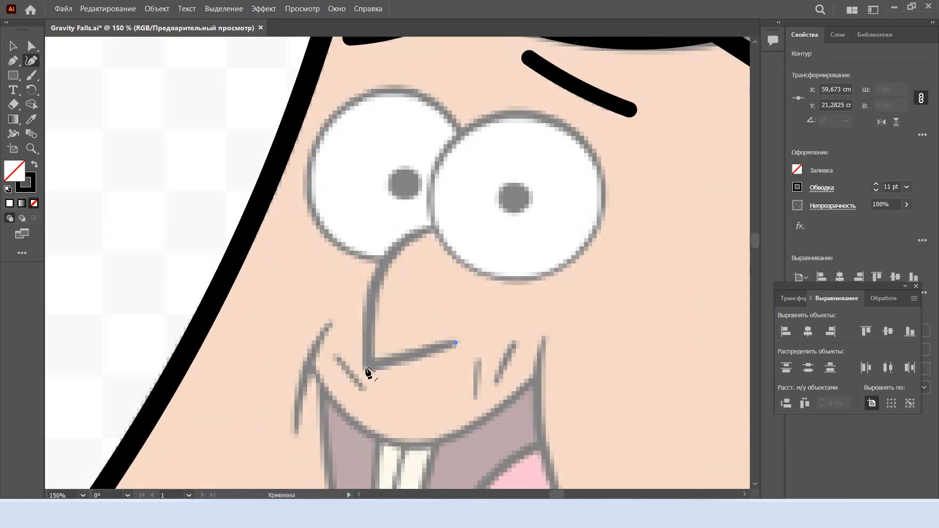
{"action": "double_click", "coordinate": [367, 367]}
{"action": "left_click", "coordinate": [486, 231]}
{"action": "left_click_drag", "start_coordinate": [404, 269], "coordinate": [417, 231]}
Draw the curved cheek creases on both sides of the mouth
{"action": "scroll", "coordinate": [442, 281], "scroll_direction": "down", "scroll_amount": 4}
{"action": "left_click", "coordinate": [544, 183]}
{"action": "left_click", "coordinate": [572, 366]}
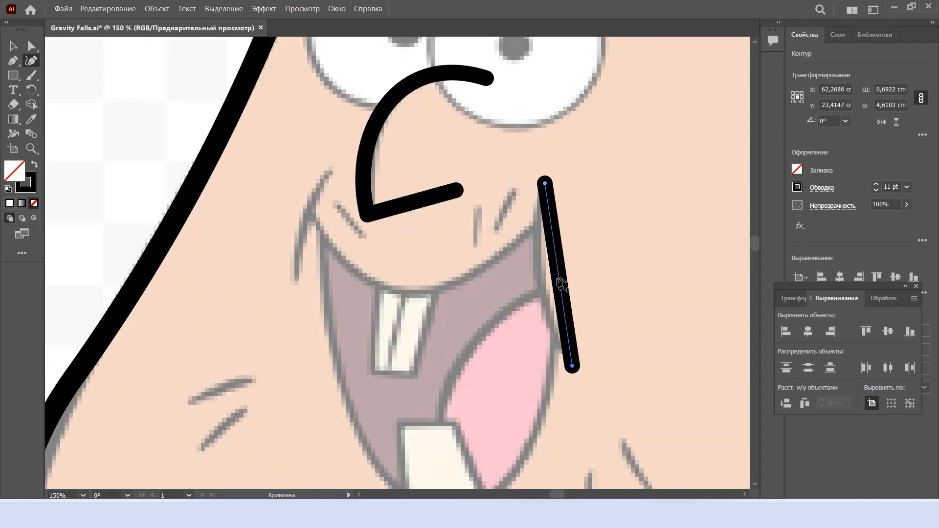
{"action": "left_click_drag", "start_coordinate": [560, 284], "coordinate": [545, 285]}
{"action": "left_click_drag", "start_coordinate": [315, 221], "coordinate": [306, 218]}
Draw the mouth's upper edge as a smooth curve extending past both cheek creases
{"action": "scroll", "coordinate": [539, 296], "scroll_direction": "down", "scroll_amount": 3}
{"action": "left_click", "coordinate": [570, 110]}
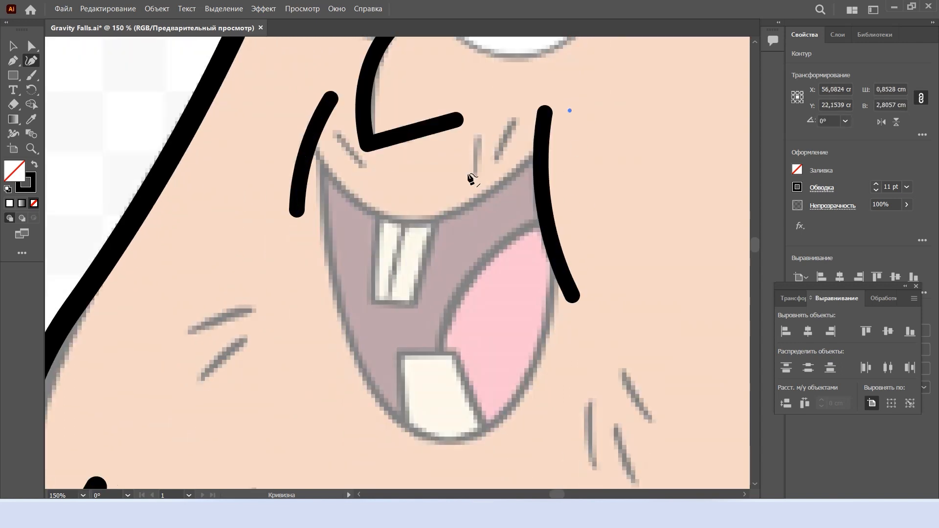
{"action": "left_click", "coordinate": [287, 105]}
{"action": "left_click_drag", "start_coordinate": [400, 108], "coordinate": [406, 241]}
{"action": "double_click", "coordinate": [407, 241]}
{"action": "left_click_drag", "start_coordinate": [495, 171], "coordinate": [503, 180]}
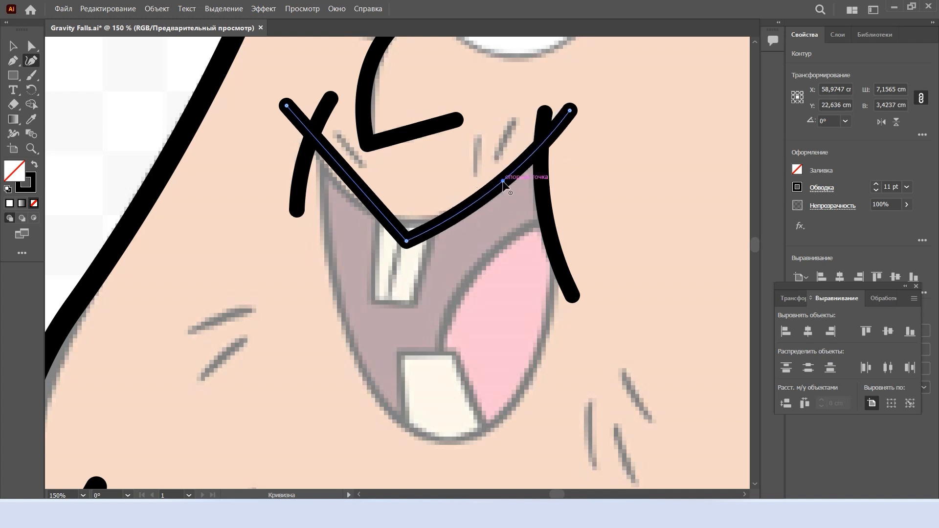
{"action": "left_click_drag", "start_coordinate": [405, 228], "coordinate": [442, 122]}
{"action": "left_click", "coordinate": [577, 220]}
Trace the open mouth's lower outline with bent sides and a rounded bottom
{"action": "scroll", "coordinate": [577, 220], "scroll_direction": "down", "scroll_amount": 3}
{"action": "scroll", "coordinate": [541, 239], "scroll_direction": "up", "scroll_amount": 1}
{"action": "key", "text": "shift+grave"}
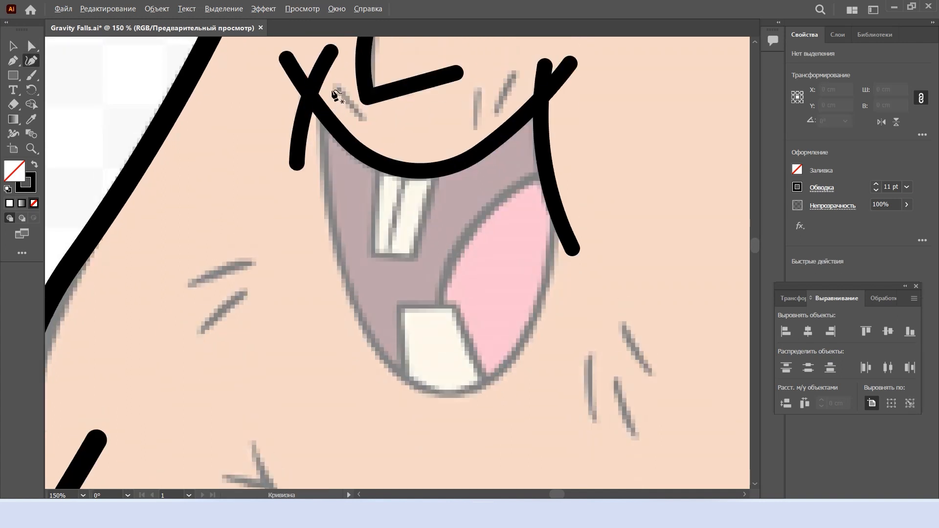
{"action": "double_click", "coordinate": [459, 430]}
{"action": "left_click", "coordinate": [562, 112]}
{"action": "left_click_drag", "start_coordinate": [500, 310], "coordinate": [526, 335]}
{"action": "left_click_drag", "start_coordinate": [562, 112], "coordinate": [551, 104]}
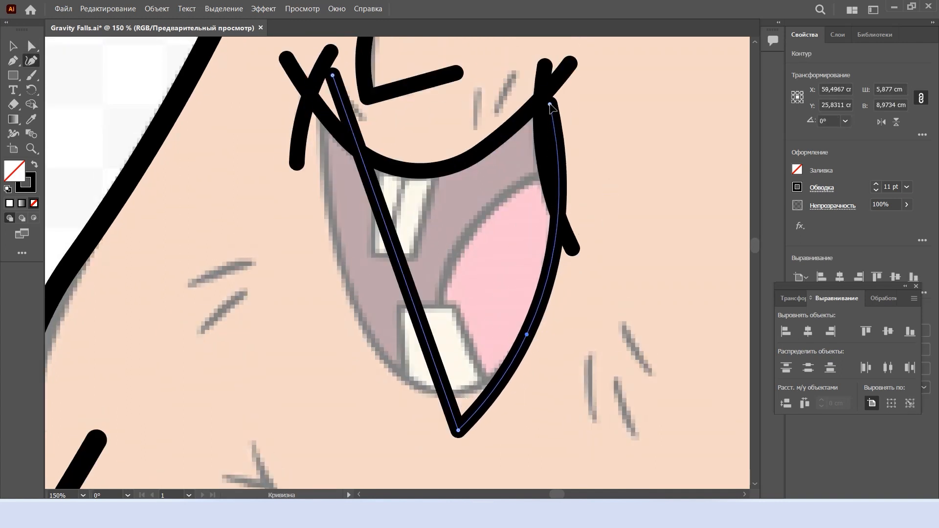
{"action": "left_click_drag", "start_coordinate": [398, 259], "coordinate": [350, 287]}
{"action": "left_click_drag", "start_coordinate": [458, 422], "coordinate": [463, 316]}
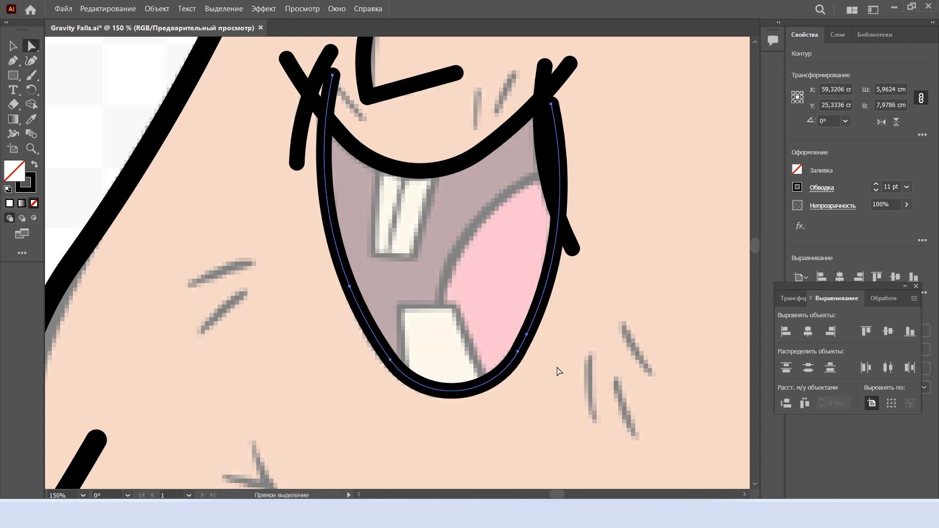
{"action": "left_click", "coordinate": [558, 371]}
Outline the lower tooth with sharp upper corners and sides extending below the mouth
{"action": "scroll", "coordinate": [557, 367], "scroll_direction": "up", "scroll_amount": 1}
{"action": "key", "text": "shift+grave"}
{"action": "scroll", "coordinate": [530, 240], "scroll_direction": "down", "scroll_amount": 1}
{"action": "left_click", "coordinate": [410, 425]}
{"action": "double_click", "coordinate": [398, 304]}
{"action": "double_click", "coordinate": [456, 304]}
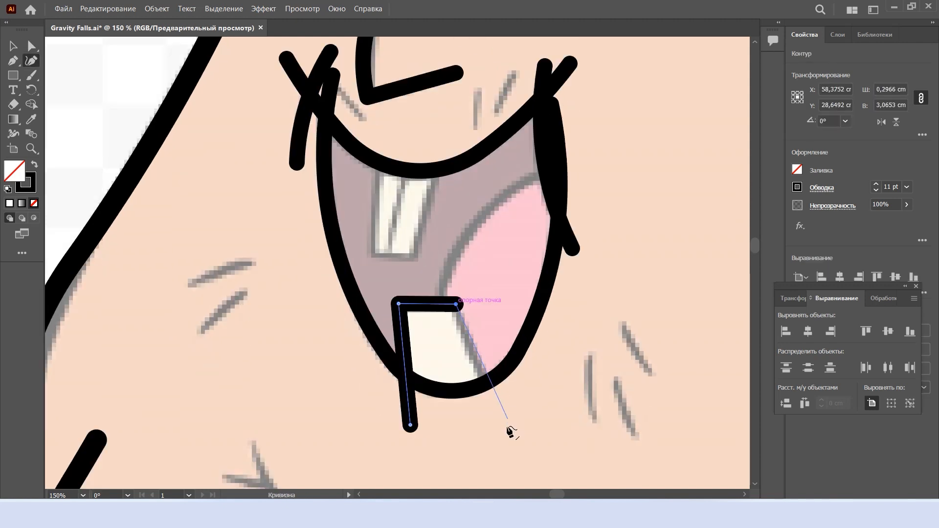
Draw the tongue's curved edge and outline the two upper teeth with sharp corners
{"action": "left_click", "coordinate": [585, 170]}
{"action": "left_click", "coordinate": [443, 354]}
{"action": "left_click_drag", "start_coordinate": [522, 250], "coordinate": [479, 219]}
{"action": "double_click", "coordinate": [374, 256]}
{"action": "double_click", "coordinate": [413, 259]}
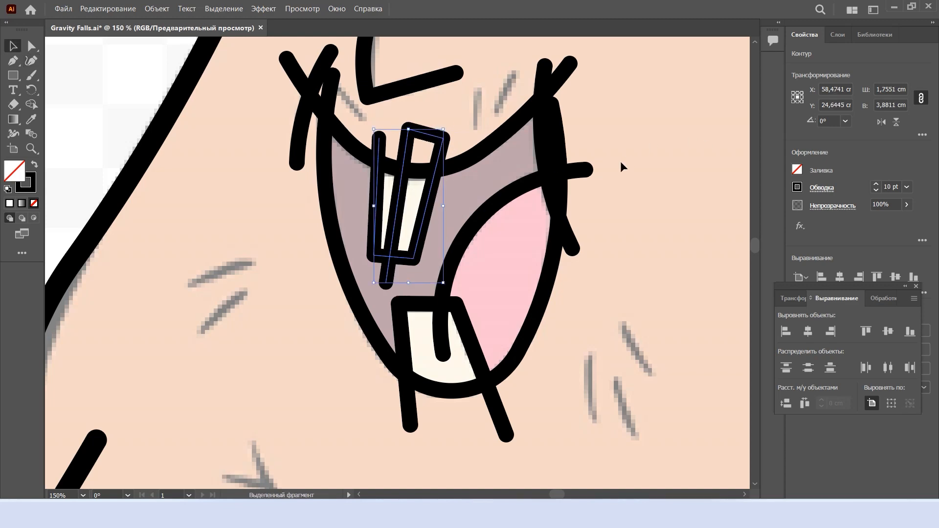
Set the stroke of the nose, cheek crease, mouth, tongue and teeth lines to 10 pt
{"action": "scroll", "coordinate": [604, 291], "scroll_direction": "down", "scroll_amount": 3}
{"action": "left_click_drag", "start_coordinate": [609, 360], "coordinate": [507, 171]}
{"action": "left_click", "coordinate": [891, 187]}
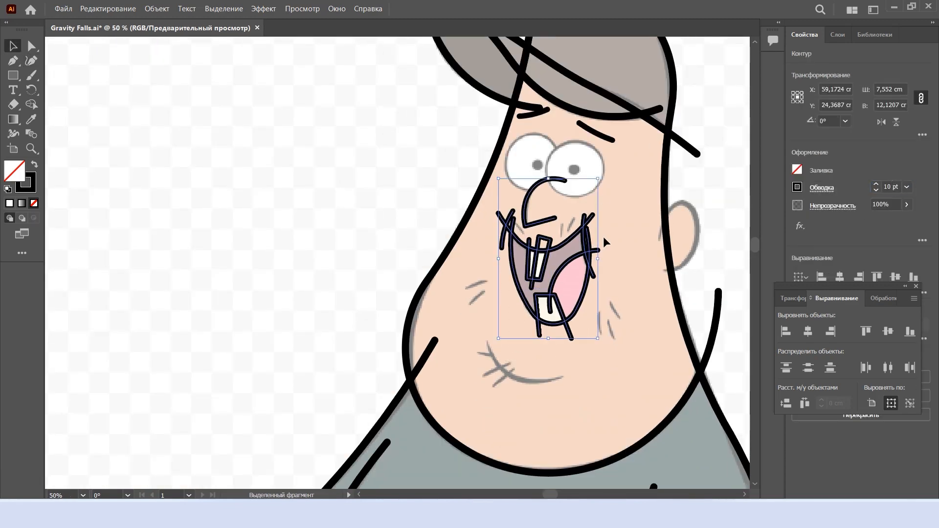
{"action": "left_click", "coordinate": [603, 237]}
Draw the three short wrinkle lines between the nose and the upper edge of the mouth
{"action": "scroll", "coordinate": [575, 259], "scroll_direction": "up", "scroll_amount": 3}
{"action": "key", "text": "shift+grave"}
{"action": "scroll", "coordinate": [577, 122], "scroll_direction": "up", "scroll_amount": 2}
{"action": "left_click", "coordinate": [567, 115]}
{"action": "left_click", "coordinate": [533, 201]}
{"action": "left_click", "coordinate": [493, 151]}
{"action": "left_click", "coordinate": [494, 226]}
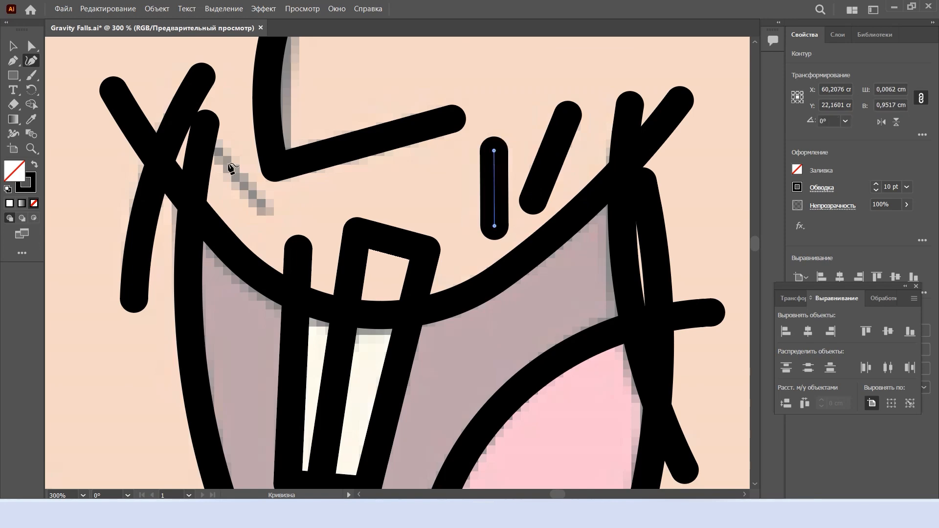
{"action": "left_click", "coordinate": [217, 143]}
{"action": "left_click", "coordinate": [264, 212]}
Draw the three short stubble lines on the cheek to the right of the mouth
{"action": "scroll", "coordinate": [439, 271], "scroll_direction": "down", "scroll_amount": 4}
{"action": "scroll", "coordinate": [526, 363], "scroll_direction": "up", "scroll_amount": 3}
{"action": "left_click", "coordinate": [493, 314]}
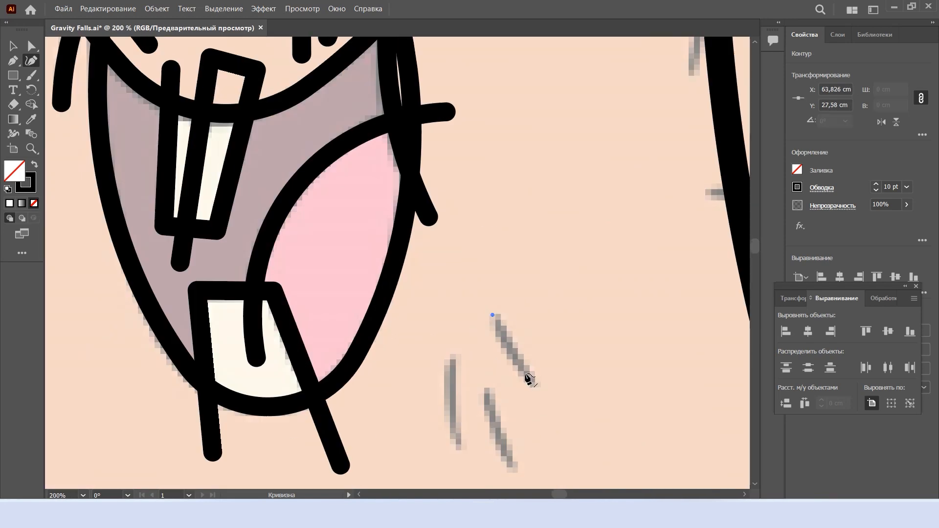
{"action": "left_click", "coordinate": [535, 385]}
{"action": "key", "text": "Escape"}
{"action": "left_click", "coordinate": [486, 388]}
{"action": "left_click", "coordinate": [511, 465]}
{"action": "key", "text": "Escape"}
{"action": "left_click", "coordinate": [452, 356]}
{"action": "left_click", "coordinate": [457, 442]}
{"action": "scroll", "coordinate": [592, 279], "scroll_direction": "down", "scroll_amount": 2}
{"action": "key", "text": "Escape"}
Draw the two short stubble lines on the cheek to the left of the mouth
{"action": "scroll", "coordinate": [269, 299], "scroll_direction": "up", "scroll_amount": 2}
{"action": "left_click", "coordinate": [263, 300]}
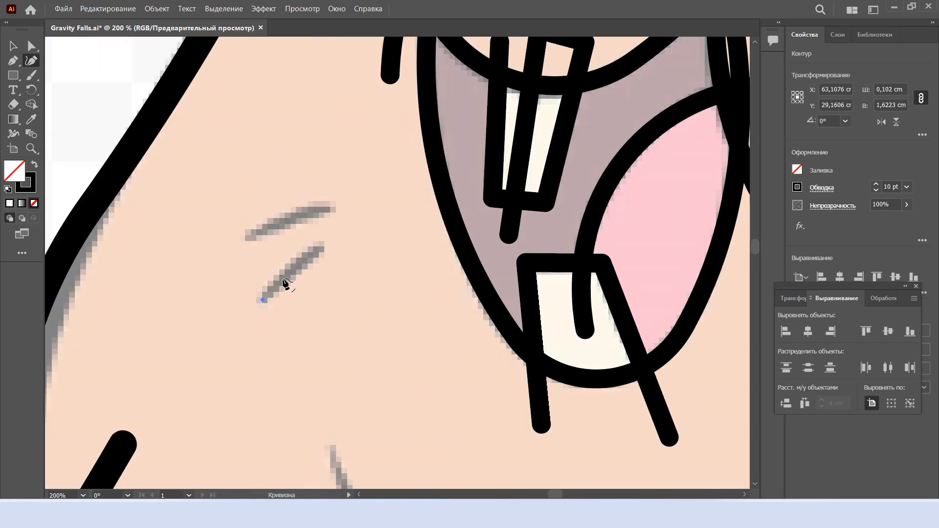
{"action": "left_click", "coordinate": [333, 206]}
{"action": "key", "text": "Escape"}
Draw the curved chin line below the mouth and the short strokes crossing its left end
{"action": "scroll", "coordinate": [377, 287], "scroll_direction": "down", "scroll_amount": 3}
{"action": "scroll", "coordinate": [371, 421], "scroll_direction": "up", "scroll_amount": 2}
{"action": "left_click", "coordinate": [576, 328]}
{"action": "left_click", "coordinate": [350, 220]}
{"action": "left_click_drag", "start_coordinate": [425, 256], "coordinate": [403, 315]}
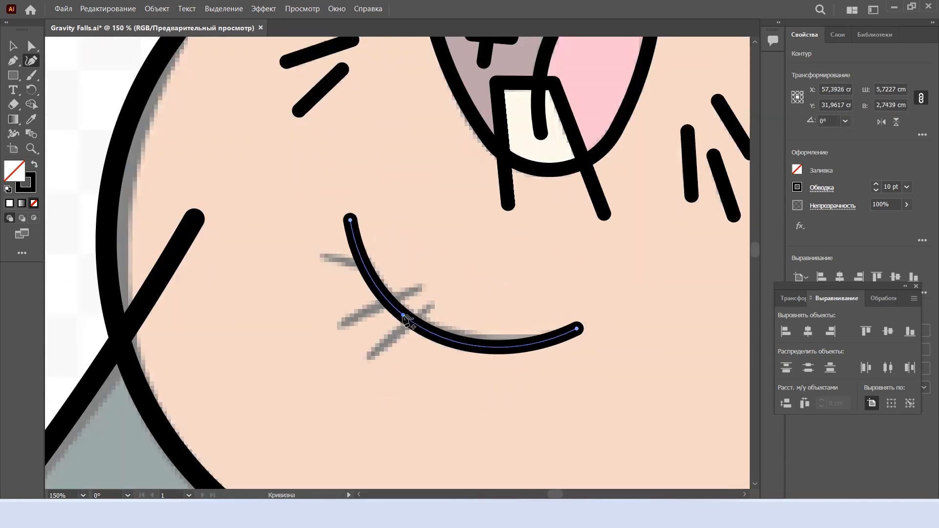
{"action": "left_click", "coordinate": [369, 362]}
{"action": "scroll", "coordinate": [458, 247], "scroll_direction": "down", "scroll_amount": 4}
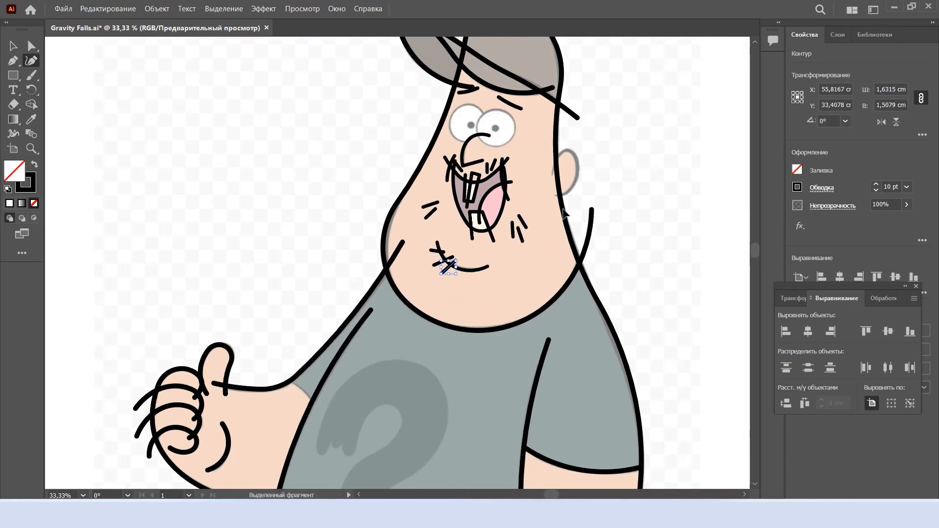
{"action": "key", "text": "Escape"}
Trace the three drips at the left end of the shirt's question mark, undoing unwanted point adjustments
{"action": "scroll", "coordinate": [494, 283], "scroll_direction": "up", "scroll_amount": 1}
{"action": "scroll", "coordinate": [580, 195], "scroll_direction": "down", "scroll_amount": 3}
{"action": "scroll", "coordinate": [467, 281], "scroll_direction": "up", "scroll_amount": 4}
{"action": "scroll", "coordinate": [472, 319], "scroll_direction": "up", "scroll_amount": 2}
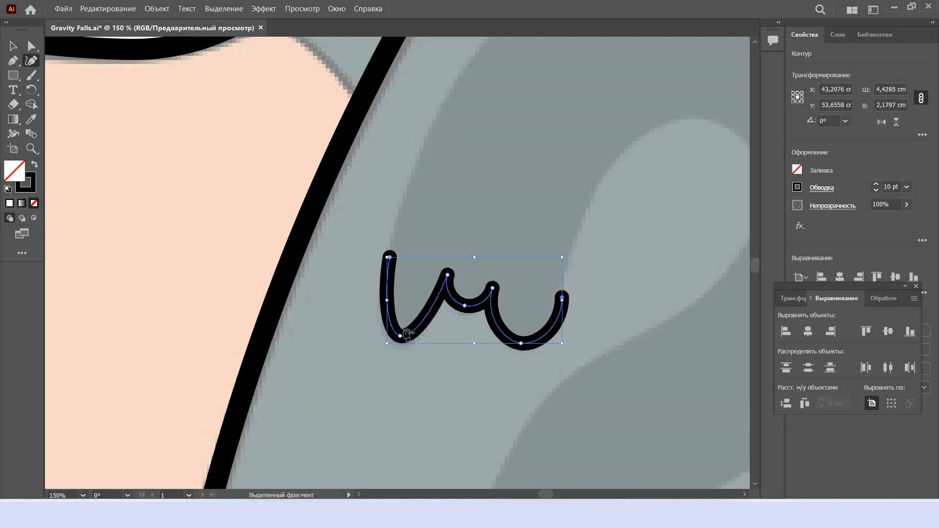
{"action": "key", "text": "ctrl+z"}
{"action": "left_click_drag", "start_coordinate": [401, 335], "coordinate": [425, 370]}
{"action": "scroll", "coordinate": [461, 333], "scroll_direction": "down", "scroll_amount": 2}
{"action": "key", "text": "ctrl+z"}
{"action": "scroll", "coordinate": [441, 303], "scroll_direction": "up", "scroll_amount": 2}
{"action": "key", "text": "ctrl+z"}
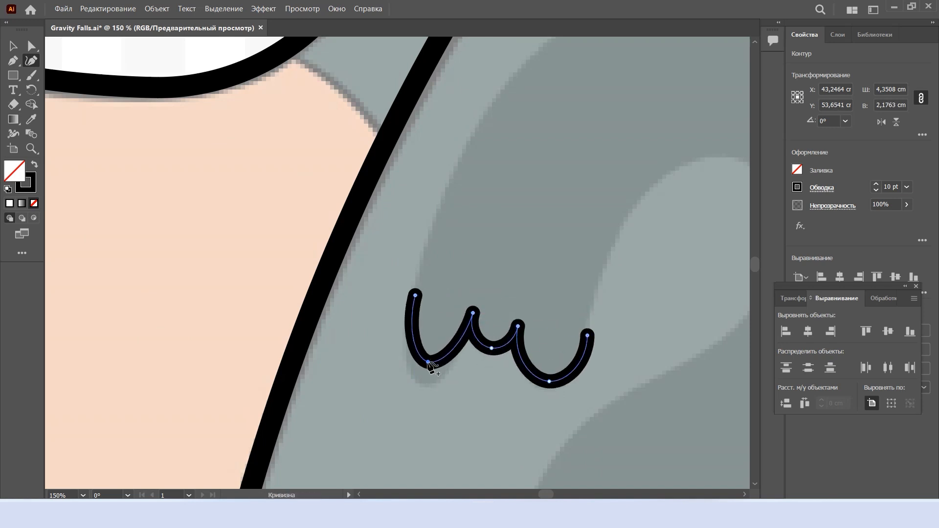
Outline the rest of the question mark's hook and stem, curving the segments to match the reference
{"action": "scroll", "coordinate": [428, 364], "scroll_direction": "down", "scroll_amount": 2}
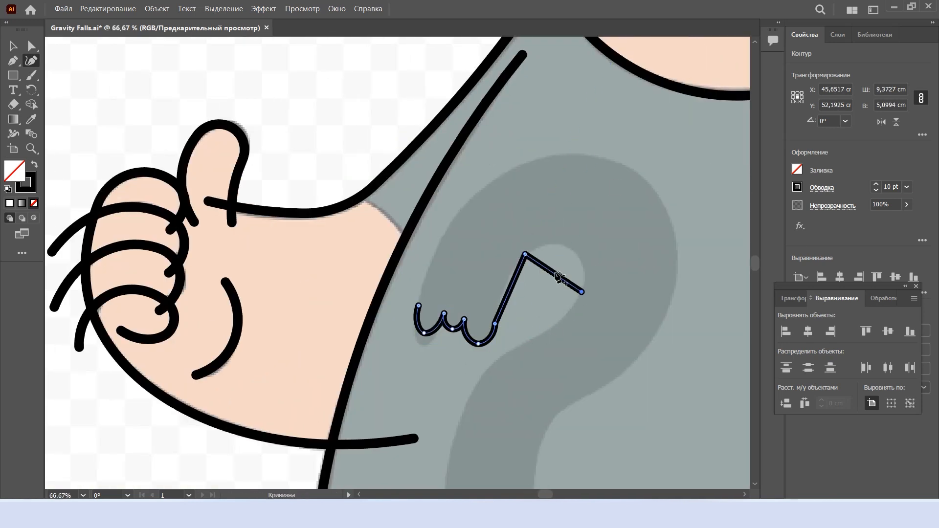
{"action": "left_click", "coordinate": [499, 359]}
{"action": "scroll", "coordinate": [446, 429], "scroll_direction": "down", "scroll_amount": 2}
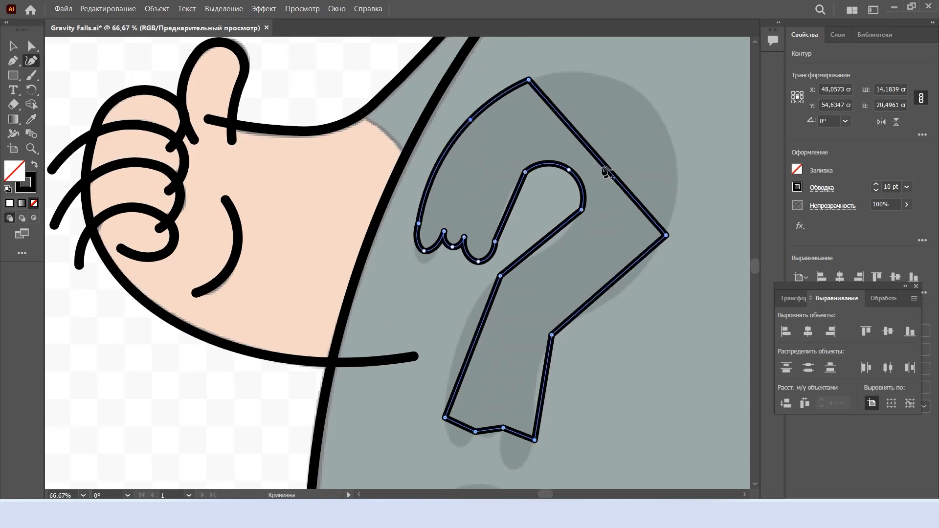
{"action": "left_click_drag", "start_coordinate": [607, 172], "coordinate": [658, 117]}
{"action": "left_click", "coordinate": [620, 285]}
{"action": "scroll", "coordinate": [567, 374], "scroll_direction": "down", "scroll_amount": 1}
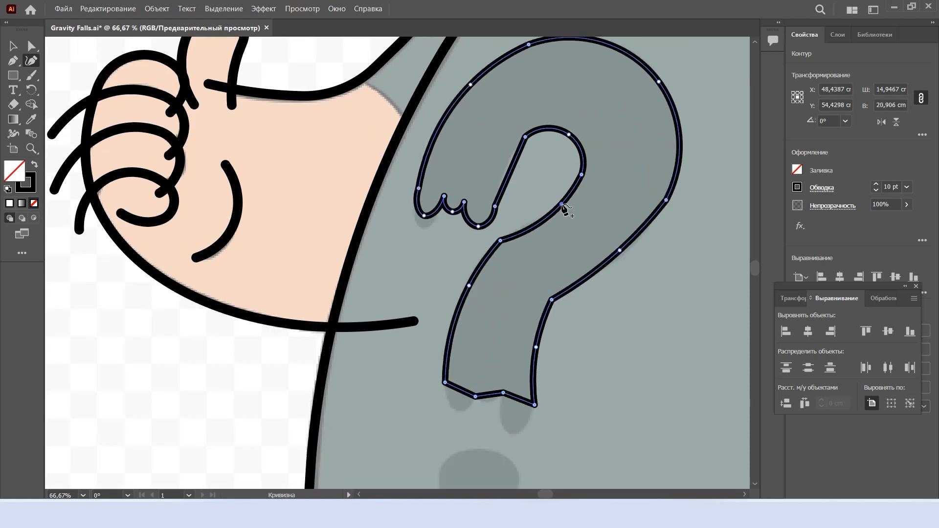
Round the three drips at the lower end of the question mark's stem
{"action": "scroll", "coordinate": [504, 241], "scroll_direction": "down", "scroll_amount": 2}
{"action": "scroll", "coordinate": [445, 362], "scroll_direction": "up", "scroll_amount": 3}
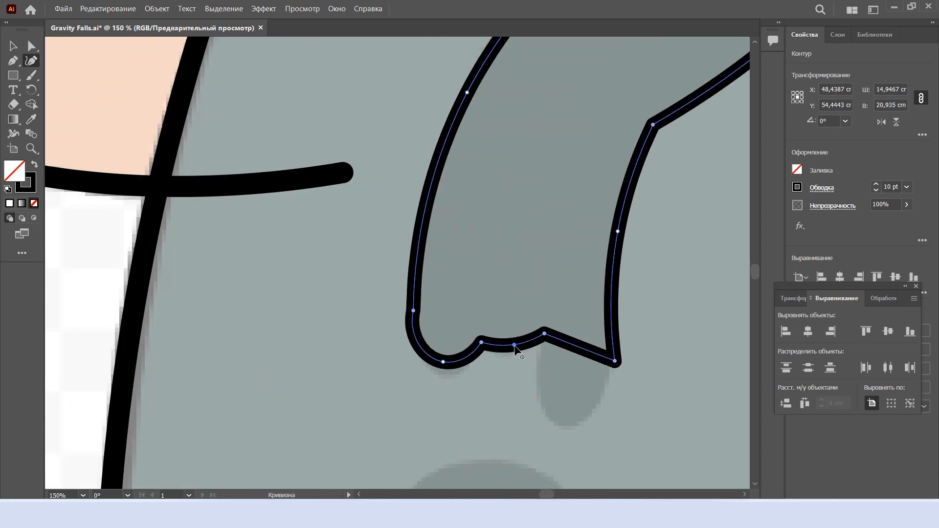
{"action": "left_click_drag", "start_coordinate": [568, 405], "coordinate": [572, 403]}
Outline the blob below the shirt's question mark, curving the segments to match the reference
{"action": "scroll", "coordinate": [577, 413], "scroll_direction": "down", "scroll_amount": 2}
{"action": "scroll", "coordinate": [577, 414], "scroll_direction": "down", "scroll_amount": 1}
Shape the drips under the question mark's dot and round the tip of the longest one
{"action": "scroll", "coordinate": [548, 381], "scroll_direction": "down", "scroll_amount": 3}
{"action": "scroll", "coordinate": [531, 377], "scroll_direction": "up", "scroll_amount": 1}
{"action": "left_click", "coordinate": [503, 387]}
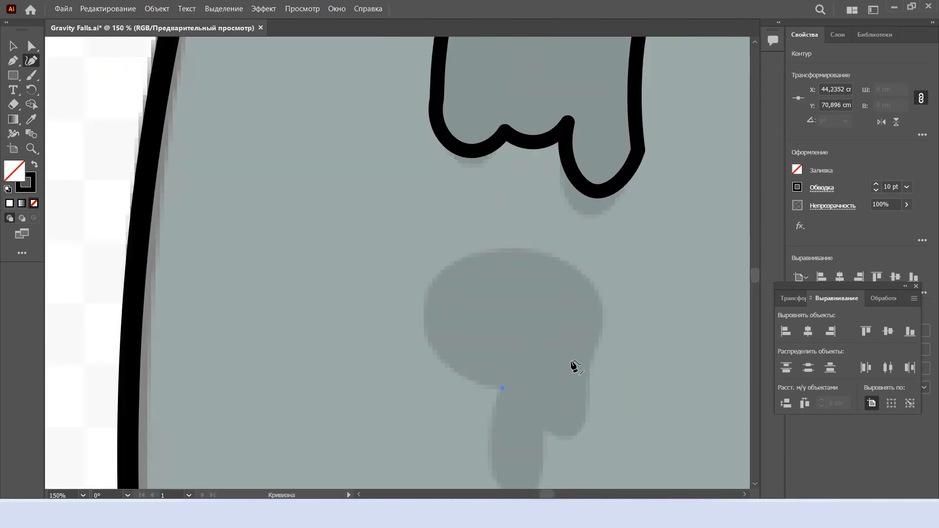
{"action": "left_click", "coordinate": [593, 356]}
{"action": "left_click_drag", "start_coordinate": [543, 374], "coordinate": [447, 220]}
{"action": "double_click", "coordinate": [446, 220]}
{"action": "left_click_drag", "start_coordinate": [474, 304], "coordinate": [430, 330]}
{"action": "left_click_drag", "start_coordinate": [525, 294], "coordinate": [594, 293]}
{"action": "key", "text": "a"}
{"action": "key", "text": "ctrl+z"}
{"action": "left_click_drag", "start_coordinate": [456, 231], "coordinate": [518, 429]}
{"action": "key", "text": "shift+grave"}
{"action": "key", "text": "shift+grave"}
{"action": "left_click", "coordinate": [592, 356]}
{"action": "scroll", "coordinate": [615, 333], "scroll_direction": "down", "scroll_amount": 2}
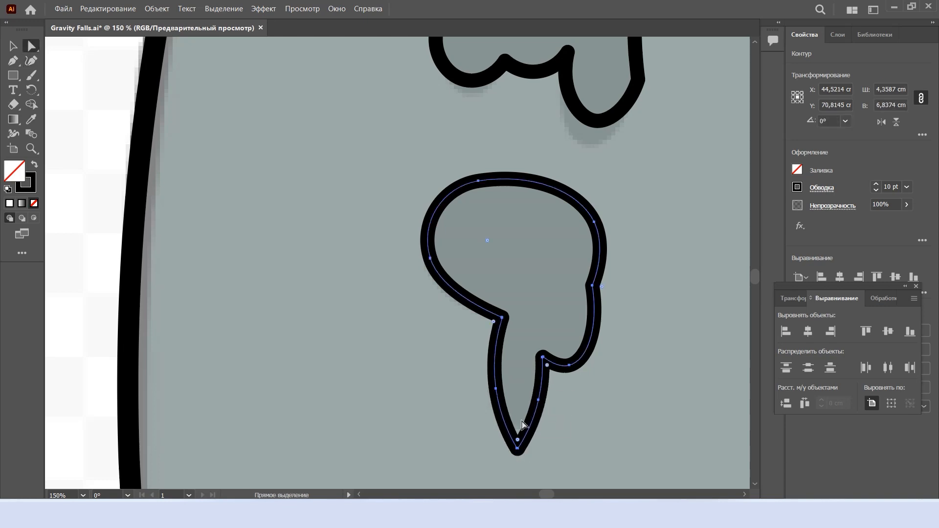
{"action": "scroll", "coordinate": [511, 381], "scroll_direction": "down", "scroll_amount": 5}
{"action": "left_click", "coordinate": [618, 320]}
Round the sharp corners on both sides of the question mark where the hook meets the stem
{"action": "scroll", "coordinate": [513, 294], "scroll_direction": "up", "scroll_amount": 2}
{"action": "left_click", "coordinate": [539, 301]}
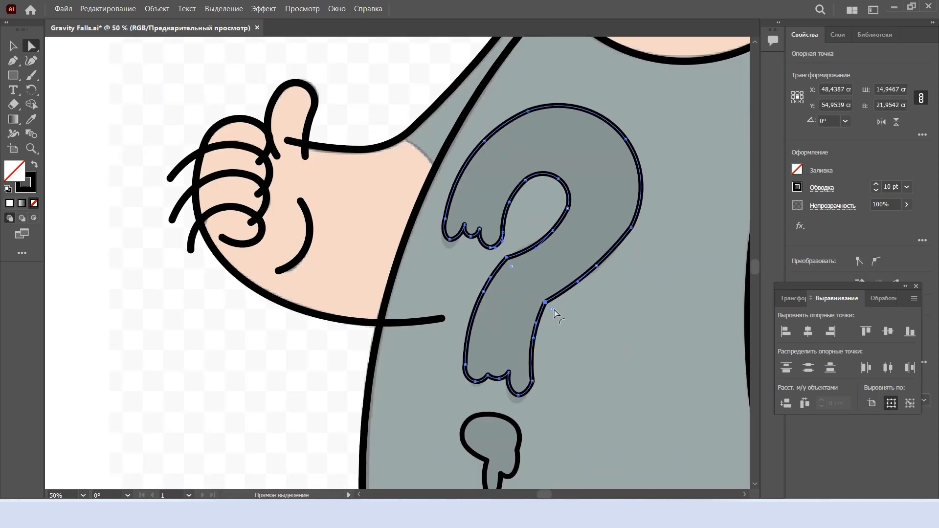
{"action": "left_click_drag", "start_coordinate": [555, 311], "coordinate": [661, 401]}
{"action": "left_click", "coordinate": [658, 394]}
{"action": "left_click", "coordinate": [579, 277]}
{"action": "left_click_drag", "start_coordinate": [570, 269], "coordinate": [395, 196]}
{"action": "left_click", "coordinate": [494, 123]}
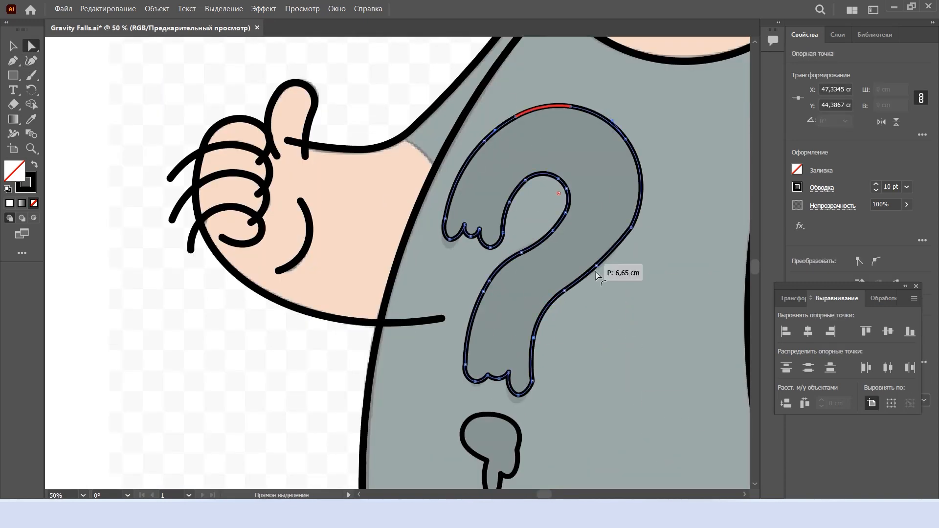
{"action": "left_click_drag", "start_coordinate": [623, 223], "coordinate": [374, 140]}
{"action": "left_click", "coordinate": [580, 302]}
{"action": "left_click", "coordinate": [564, 290]}
{"action": "left_click_drag", "start_coordinate": [570, 298], "coordinate": [741, 472]}
{"action": "left_click", "coordinate": [636, 392]}
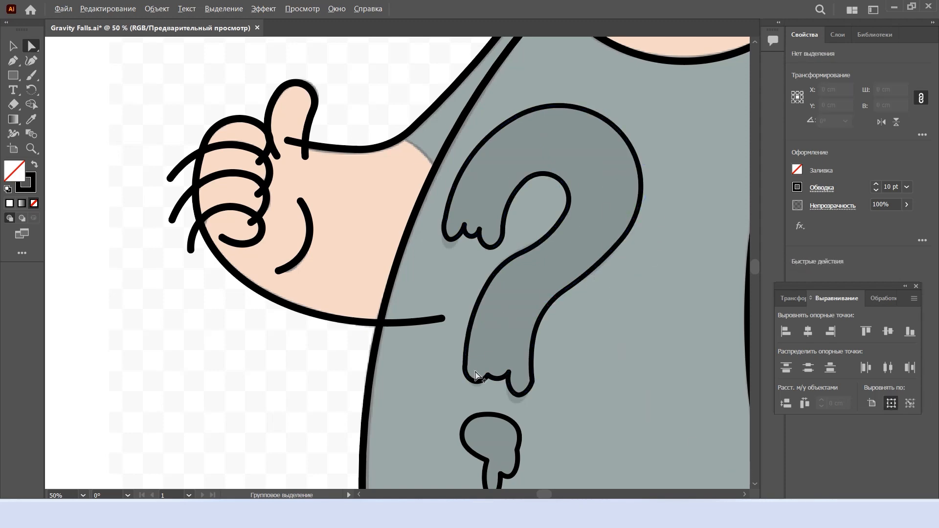
{"action": "scroll", "coordinate": [471, 373], "scroll_direction": "up", "scroll_amount": 2}
{"action": "left_click", "coordinate": [457, 356]}
{"action": "scroll", "coordinate": [620, 384], "scroll_direction": "down", "scroll_amount": 2}
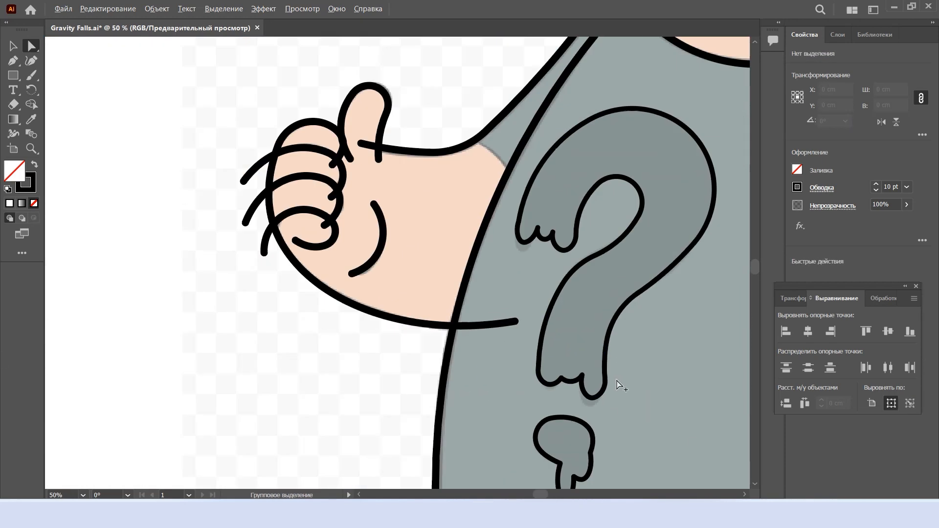
{"action": "scroll", "coordinate": [544, 277], "scroll_direction": "up", "scroll_amount": 3}
{"action": "left_click", "coordinate": [493, 220]}
{"action": "scroll", "coordinate": [492, 220], "scroll_direction": "down", "scroll_amount": 6}
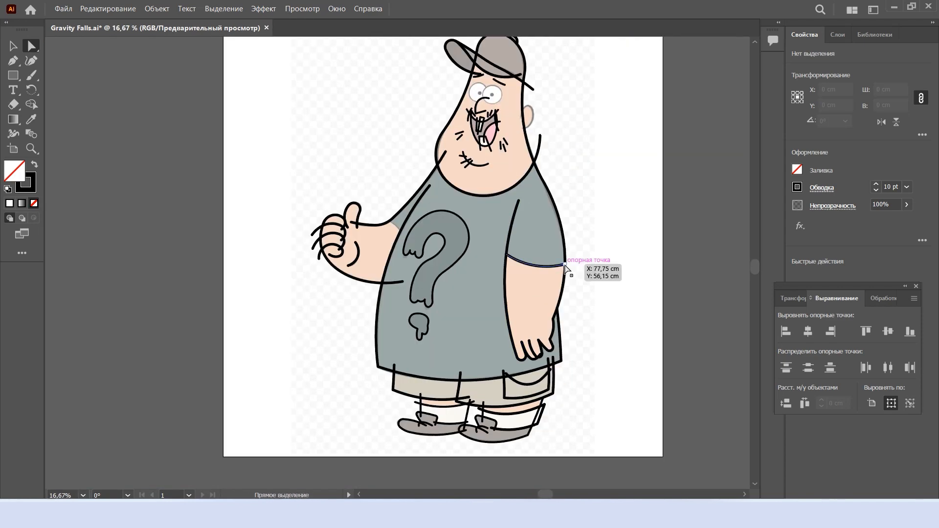
Draw the ear outline with the Curvature tool, bending it to match the reference ear
{"action": "scroll", "coordinate": [529, 125], "scroll_direction": "up", "scroll_amount": 6}
{"action": "key", "text": "shift+grave"}
{"action": "left_click", "coordinate": [531, 244]}
{"action": "left_click", "coordinate": [545, 345]}
{"action": "left_click_drag", "start_coordinate": [540, 308], "coordinate": [651, 151]}
{"action": "double_click", "coordinate": [651, 151]}
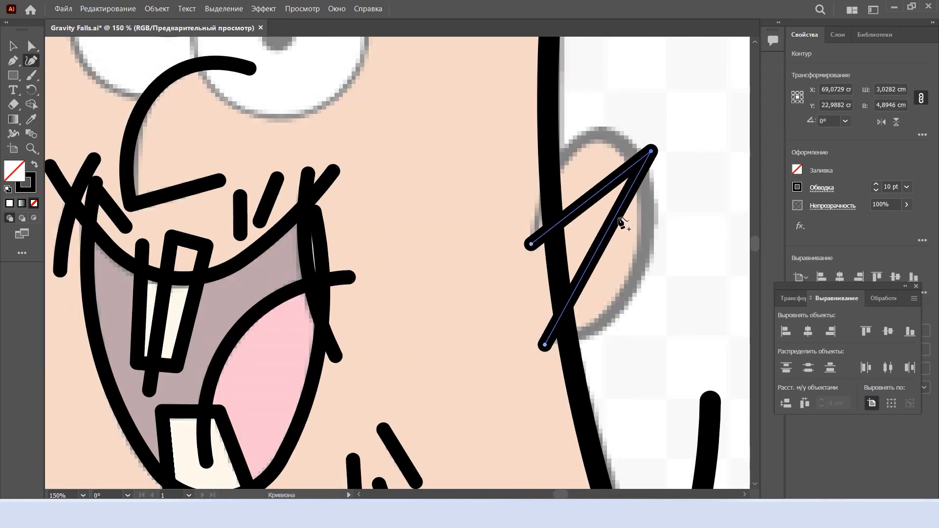
{"action": "left_click_drag", "start_coordinate": [620, 221], "coordinate": [641, 265]}
{"action": "left_click_drag", "start_coordinate": [605, 189], "coordinate": [599, 132]}
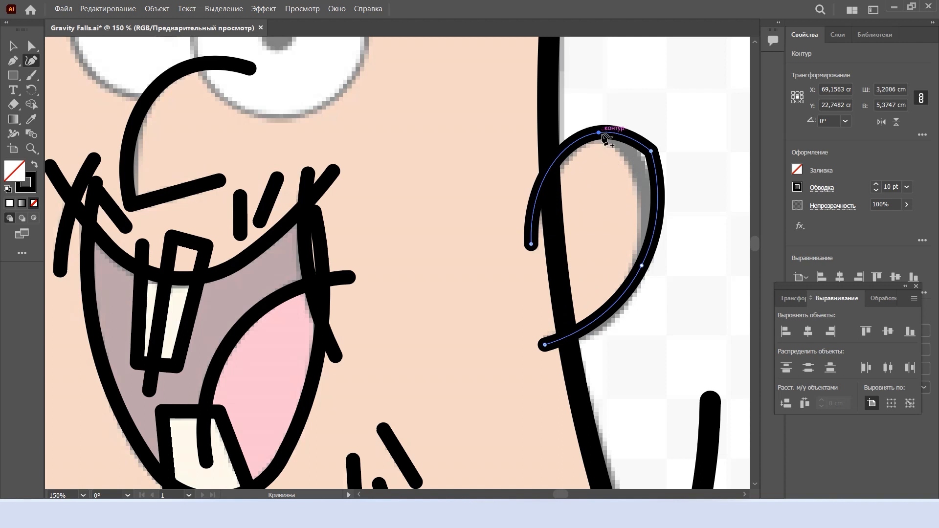
{"action": "left_click_drag", "start_coordinate": [651, 152], "coordinate": [651, 237]}
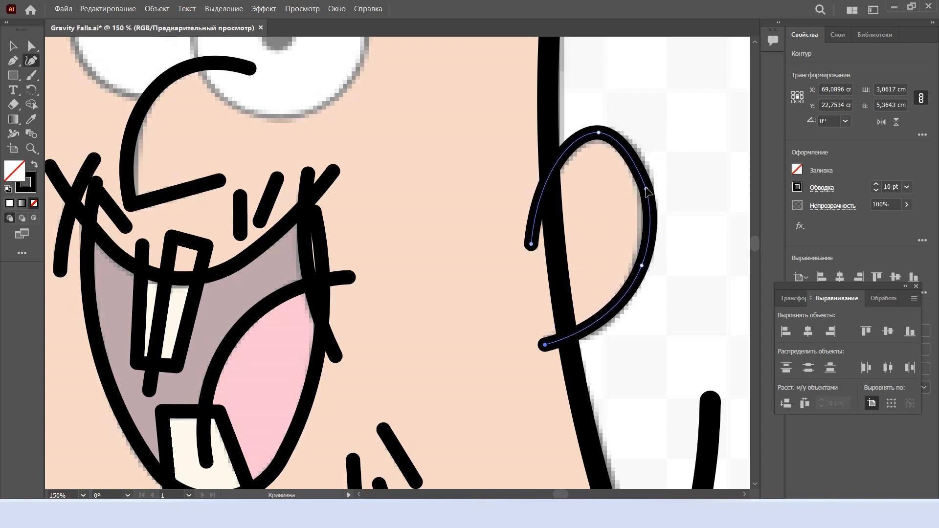
{"action": "scroll", "coordinate": [679, 204], "scroll_direction": "down", "scroll_amount": 3}
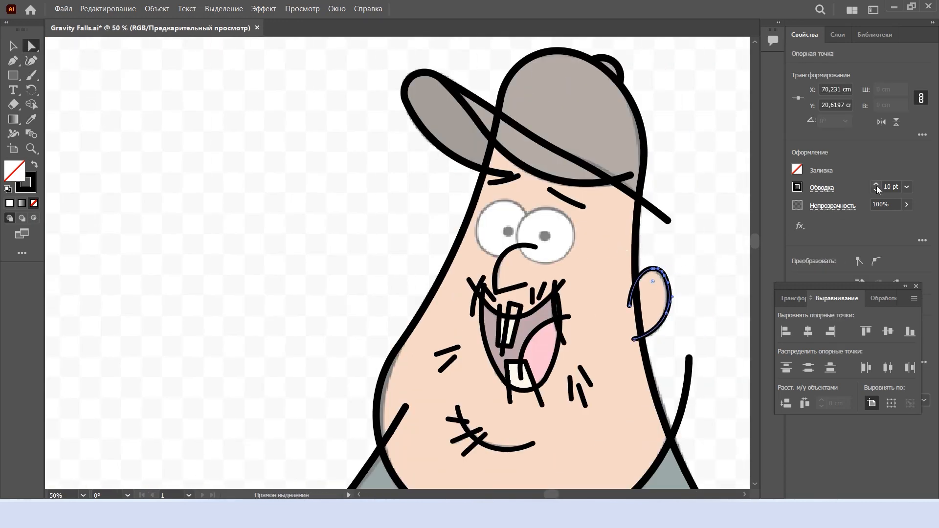
{"action": "key", "text": "v"}
{"action": "left_click", "coordinate": [711, 243]}
Outline one eye with a 10 pt ellipse and copy it onto the other eye, enlarging the copy to about 4.38 cm
{"action": "scroll", "coordinate": [479, 240], "scroll_direction": "right", "scroll_amount": 3}
{"action": "key", "text": "l"}
{"action": "scroll", "coordinate": [442, 219], "scroll_direction": "up", "scroll_amount": 2}
{"action": "left_click_drag", "start_coordinate": [401, 199], "coordinate": [504, 302]}
{"action": "double_click", "coordinate": [891, 185]}
{"action": "left_click_drag", "start_coordinate": [453, 250], "coordinate": [426, 235]}
{"action": "left_click_drag", "start_coordinate": [477, 288], "coordinate": [483, 298]}
{"action": "left_click_drag", "start_coordinate": [427, 240], "coordinate": [512, 255]}
{"action": "left_click_drag", "start_coordinate": [567, 311], "coordinate": [571, 316]}
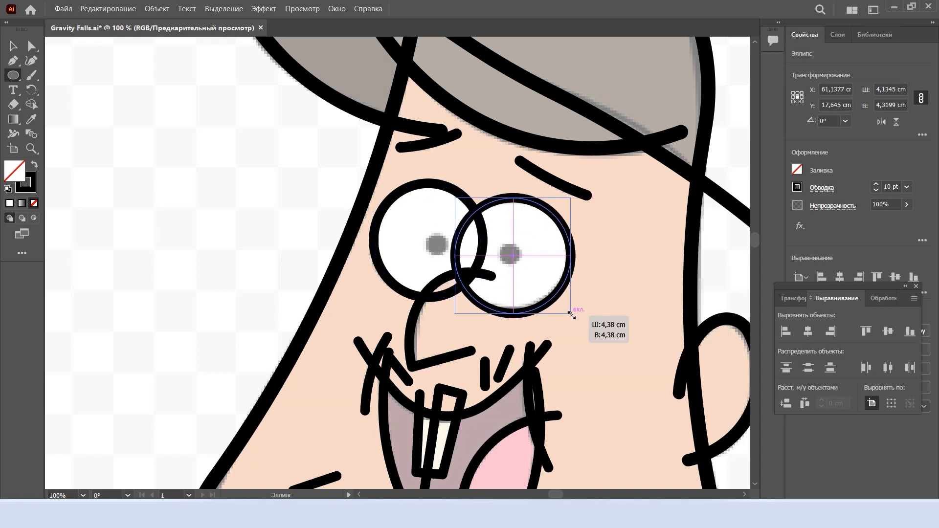
{"action": "left_click", "coordinate": [623, 292]}
Draw the sleeve hem across the raised arm and set the lowered arm's sleeve hem to a 15 pt stroke
{"action": "scroll", "coordinate": [628, 316], "scroll_direction": "down", "scroll_amount": 4}
{"action": "scroll", "coordinate": [607, 311], "scroll_direction": "down", "scroll_amount": 5}
{"action": "scroll", "coordinate": [584, 294], "scroll_direction": "right", "scroll_amount": 2}
{"action": "scroll", "coordinate": [562, 298], "scroll_direction": "down", "scroll_amount": 2}
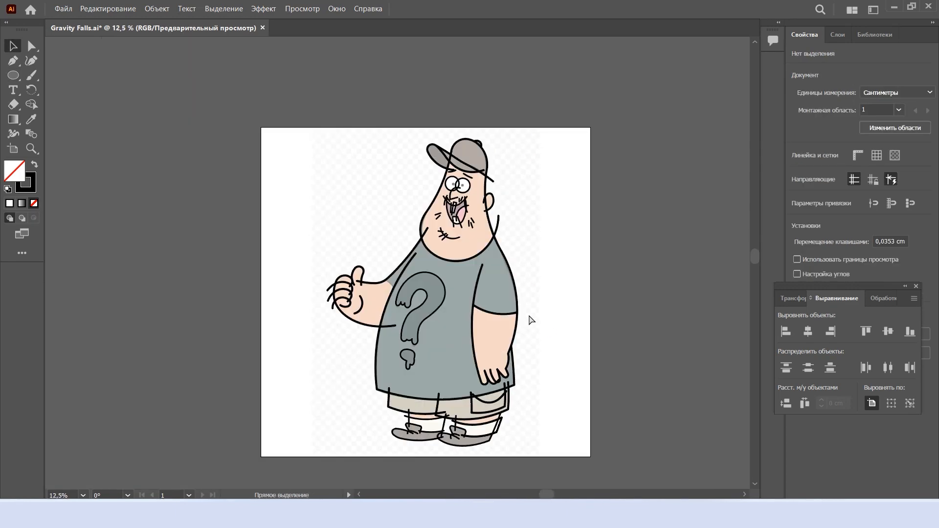
{"action": "scroll", "coordinate": [386, 293], "scroll_direction": "up", "scroll_amount": 5}
{"action": "key", "text": "shift+grave"}
{"action": "key", "text": "v"}
{"action": "scroll", "coordinate": [385, 295], "scroll_direction": "down", "scroll_amount": 3}
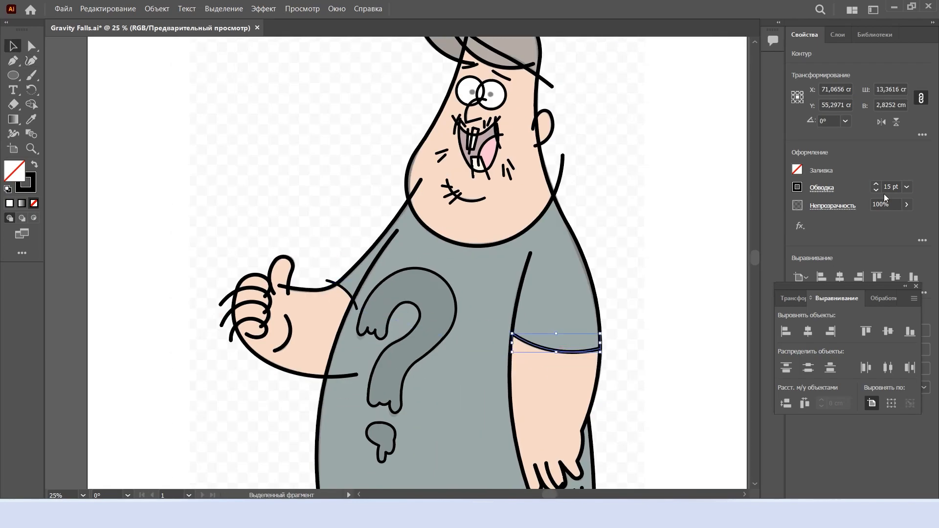
{"action": "left_click", "coordinate": [655, 342]}
Select all outlines and trim the overshooting lines at the mouth's left corner and upper teeth with Shape Builder
{"action": "scroll", "coordinate": [655, 341], "scroll_direction": "down", "scroll_amount": 2}
{"action": "scroll", "coordinate": [646, 335], "scroll_direction": "down", "scroll_amount": 2}
{"action": "key", "text": "ctrl+a"}
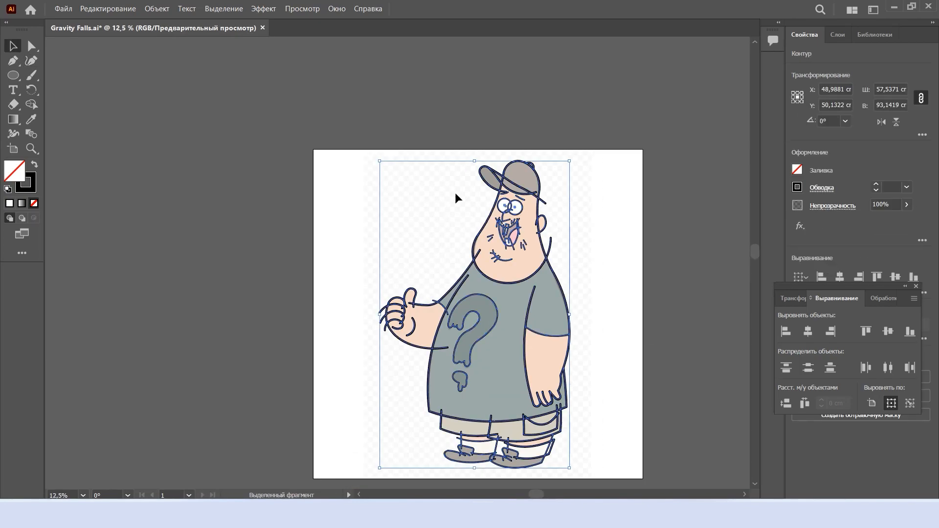
{"action": "key", "text": "shift+m"}
{"action": "scroll", "coordinate": [472, 257], "scroll_direction": "up", "scroll_amount": 6}
{"action": "left_click", "coordinate": [439, 257], "text": "alt"}
{"action": "scroll", "coordinate": [591, 264], "scroll_direction": "down", "scroll_amount": 1}
{"action": "scroll", "coordinate": [633, 131], "scroll_direction": "up", "scroll_amount": 4}
{"action": "scroll", "coordinate": [587, 146], "scroll_direction": "right", "scroll_amount": 2}
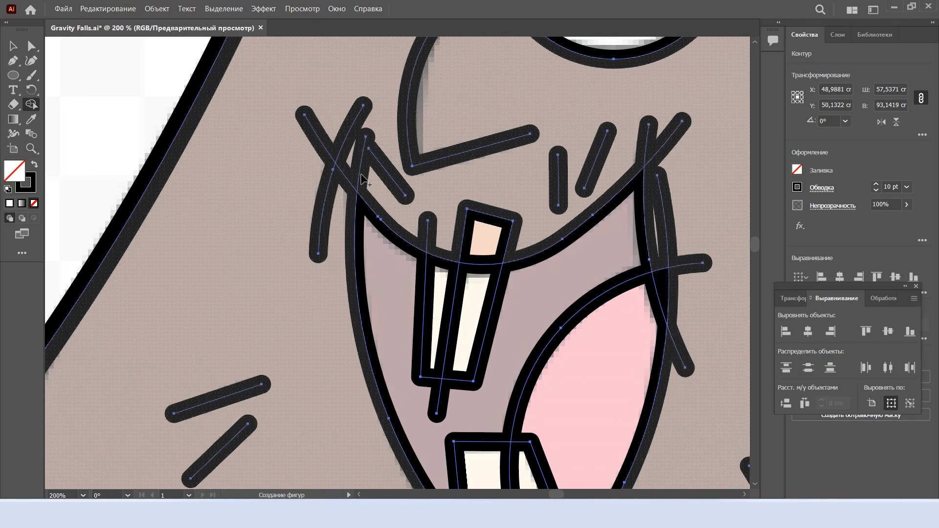
{"action": "left_click", "coordinate": [320, 140], "text": "alt"}
{"action": "left_click", "coordinate": [428, 230], "text": "alt"}
{"action": "left_click", "coordinate": [481, 238], "text": "alt"}
{"action": "left_click", "coordinate": [439, 399], "text": "alt"}
Trim the tongue line inside the lower tooth and the excess line ends at the mouth's right corner
{"action": "scroll", "coordinate": [482, 398], "scroll_direction": "down", "scroll_amount": 2}
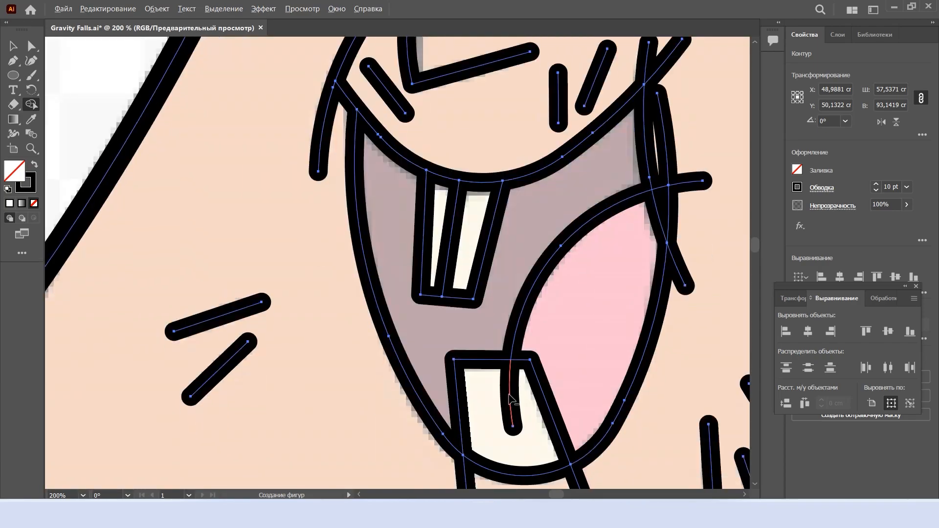
{"action": "left_click", "coordinate": [511, 398], "text": "alt"}
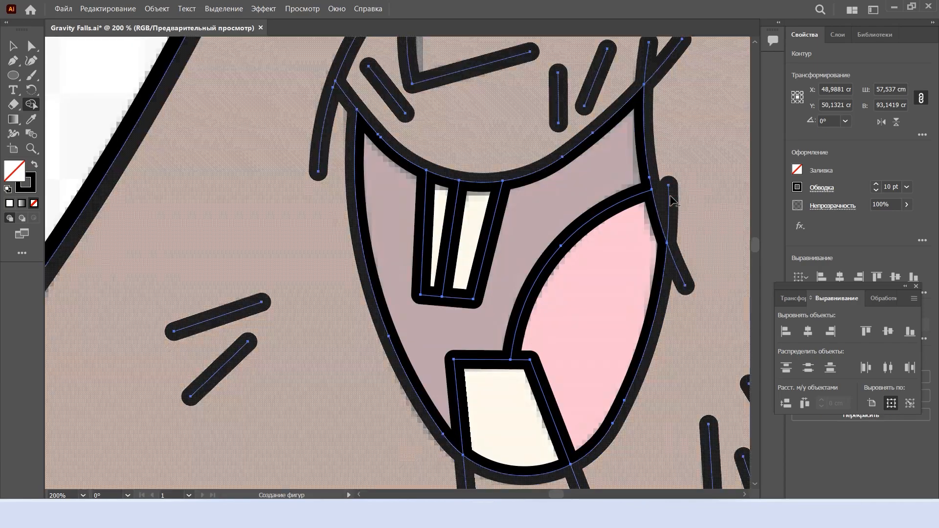
{"action": "scroll", "coordinate": [605, 399], "scroll_direction": "down", "scroll_amount": 3}
{"action": "scroll", "coordinate": [635, 260], "scroll_direction": "up", "scroll_amount": 4}
{"action": "left_click", "coordinate": [570, 255], "text": "alt"}
Remove the overlapping line segments between the two eyes and the nose
{"action": "scroll", "coordinate": [570, 256], "scroll_direction": "down", "scroll_amount": 4}
{"action": "scroll", "coordinate": [536, 210], "scroll_direction": "up", "scroll_amount": 4}
{"action": "left_click", "coordinate": [416, 229], "text": "alt"}
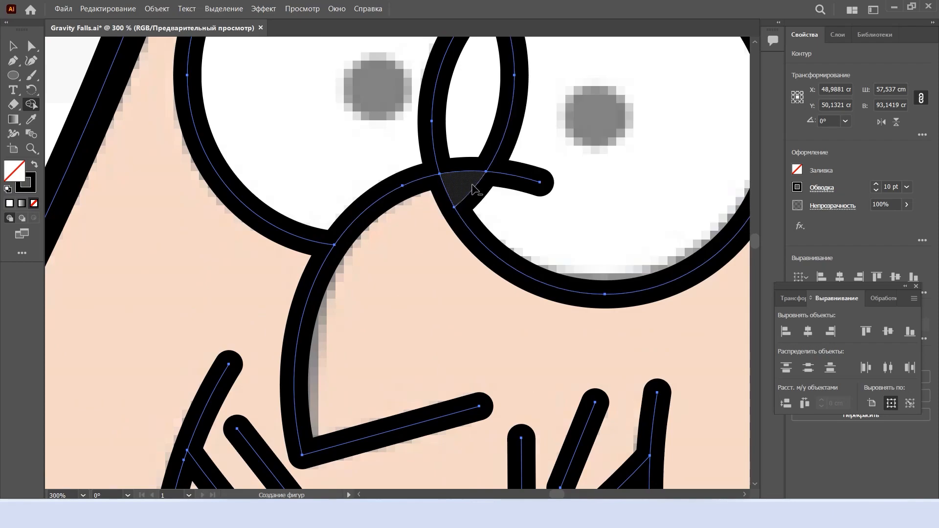
{"action": "left_click", "coordinate": [496, 154], "text": "alt"}
Remove the head line crossing the cap's brim and the cap lines extending past the outline
{"action": "scroll", "coordinate": [497, 156], "scroll_direction": "down", "scroll_amount": 3}
{"action": "left_click", "coordinate": [442, 134], "text": "alt"}
{"action": "scroll", "coordinate": [454, 159], "scroll_direction": "up", "scroll_amount": 2}
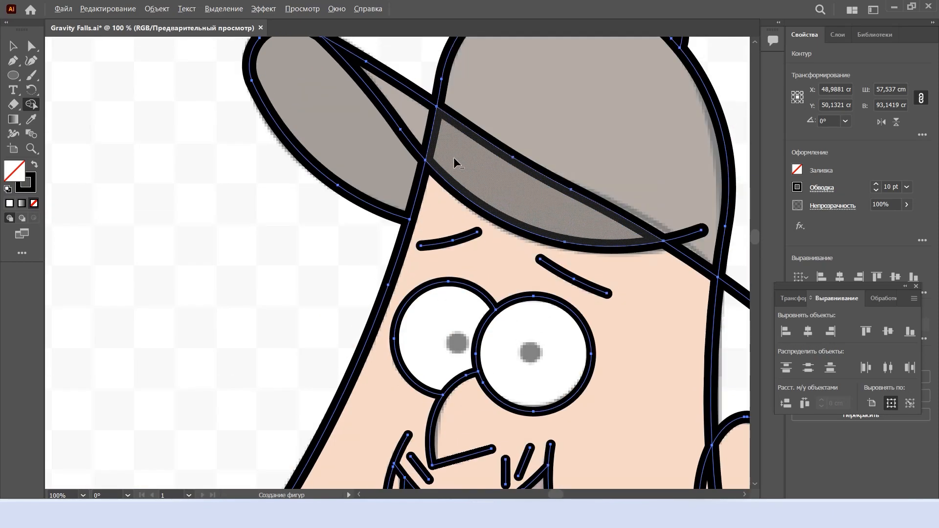
{"action": "left_click", "coordinate": [430, 136], "text": "alt"}
{"action": "left_click", "coordinate": [687, 237], "text": "alt"}
{"action": "scroll", "coordinate": [684, 254], "scroll_direction": "down", "scroll_amount": 2}
{"action": "left_click", "coordinate": [642, 281], "text": "alt"}
Trim the ear line ends inside the face and the shoulder lines overlapping the head and neck
{"action": "scroll", "coordinate": [638, 365], "scroll_direction": "up", "scroll_amount": 2}
{"action": "left_click", "coordinate": [603, 384], "text": "alt"}
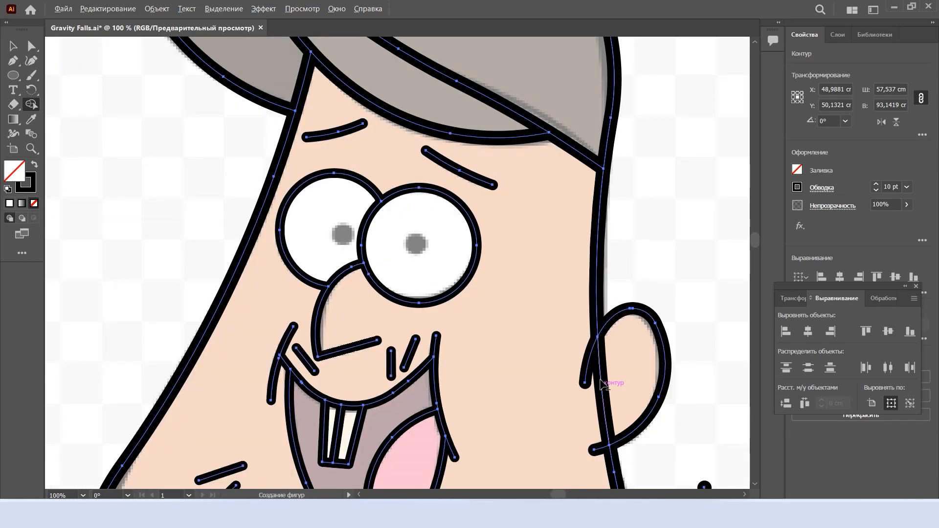
{"action": "scroll", "coordinate": [641, 359], "scroll_direction": "down", "scroll_amount": 3}
{"action": "scroll", "coordinate": [630, 364], "scroll_direction": "down", "scroll_amount": 3}
{"action": "scroll", "coordinate": [617, 374], "scroll_direction": "up", "scroll_amount": 3}
{"action": "left_click", "coordinate": [579, 351], "text": "alt"}
{"action": "scroll", "coordinate": [575, 365], "scroll_direction": "down", "scroll_amount": 4}
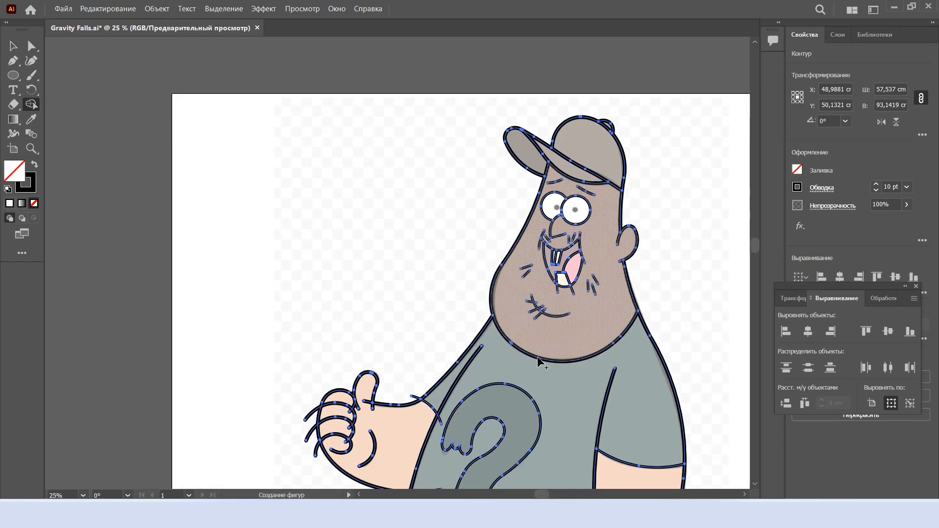
Trim the raised arm's sleeve hem, the finger lines extending past the fist, and the overlaps between fingers and thumb
{"action": "scroll", "coordinate": [411, 413], "scroll_direction": "up", "scroll_amount": 4}
{"action": "left_click", "coordinate": [508, 409], "text": "alt"}
{"action": "scroll", "coordinate": [502, 404], "scroll_direction": "left", "scroll_amount": 3}
{"action": "left_click", "coordinate": [389, 330], "text": "alt"}
{"action": "scroll", "coordinate": [335, 327], "scroll_direction": "up", "scroll_amount": 5}
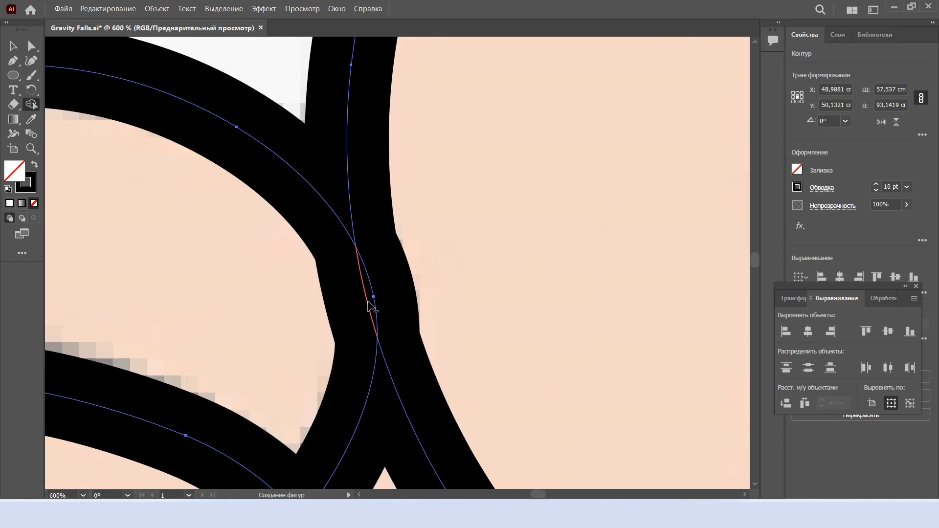
{"action": "scroll", "coordinate": [447, 324], "scroll_direction": "down", "scroll_amount": 6}
{"action": "scroll", "coordinate": [440, 322], "scroll_direction": "up", "scroll_amount": 5}
{"action": "scroll", "coordinate": [437, 320], "scroll_direction": "down", "scroll_amount": 5}
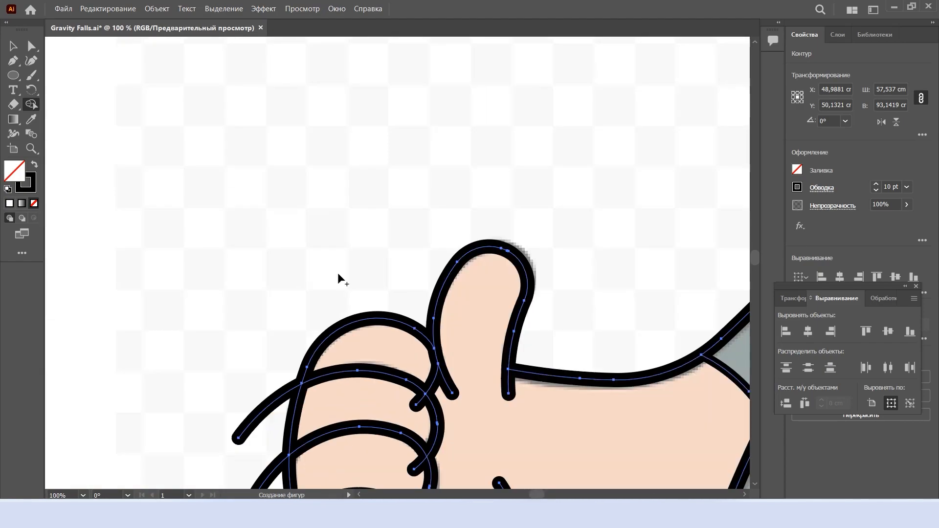
{"action": "scroll", "coordinate": [405, 374], "scroll_direction": "up", "scroll_amount": 6}
{"action": "scroll", "coordinate": [406, 379], "scroll_direction": "down", "scroll_amount": 6}
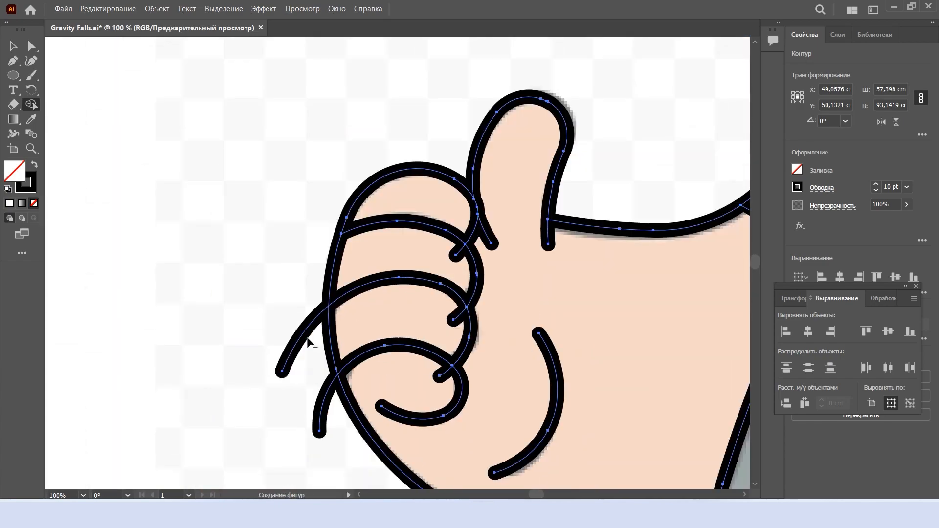
{"action": "scroll", "coordinate": [538, 318], "scroll_direction": "down", "scroll_amount": 4}
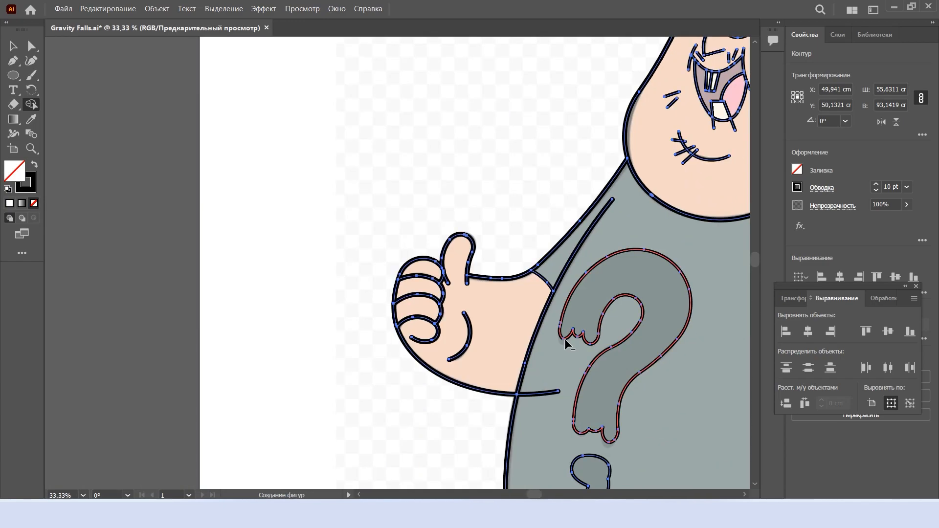
Trim the raised forearm's line inside the shirt and the shorts and pocket line ends above the shirt hem
{"action": "scroll", "coordinate": [617, 410], "scroll_direction": "up", "scroll_amount": 4}
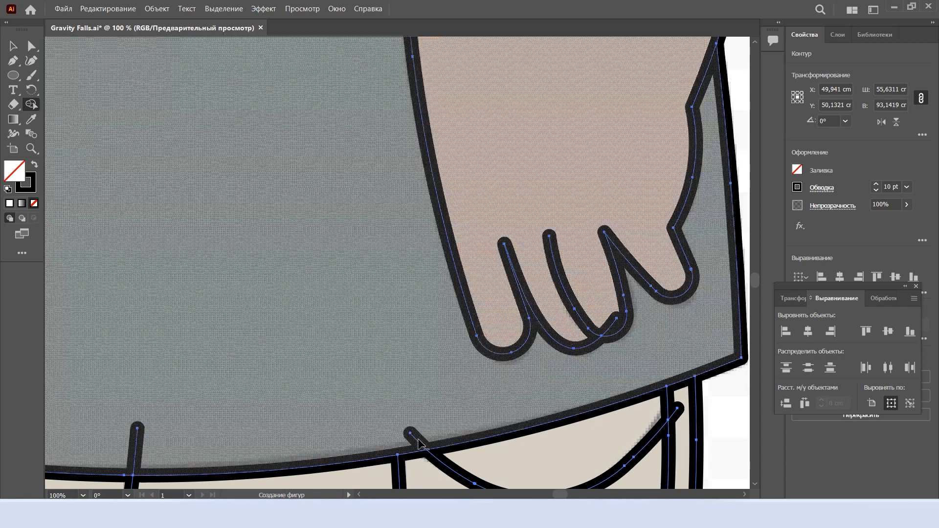
{"action": "scroll", "coordinate": [208, 439], "scroll_direction": "down", "scroll_amount": 2}
{"action": "scroll", "coordinate": [208, 439], "scroll_direction": "up", "scroll_amount": 4}
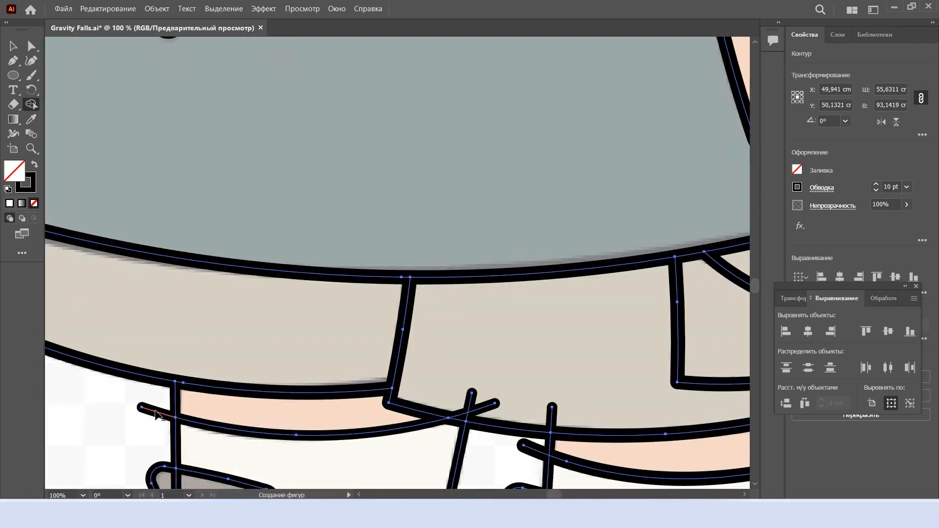
Trim the leg and sock line ends crossing the shorts' hem and the doubled line beside the right sock
{"action": "scroll", "coordinate": [474, 425], "scroll_direction": "down", "scroll_amount": 4}
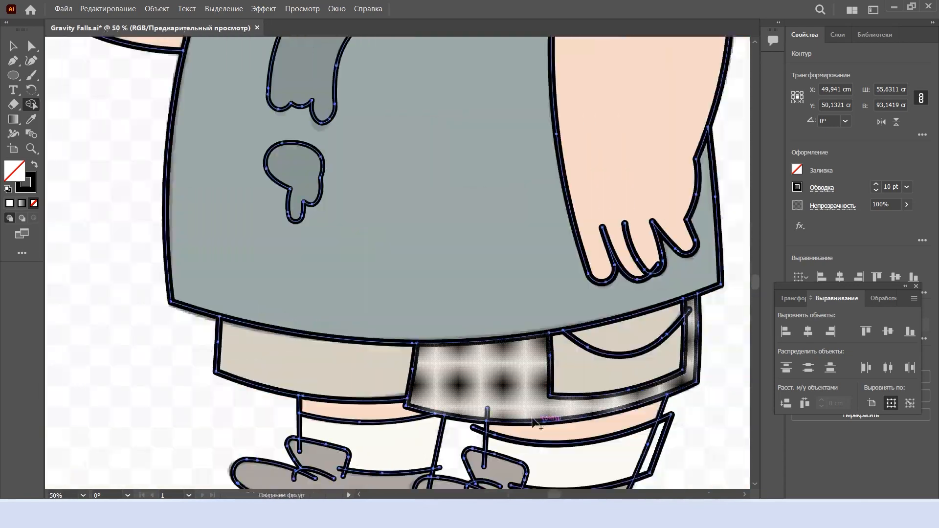
{"action": "scroll", "coordinate": [535, 419], "scroll_direction": "up", "scroll_amount": 2}
{"action": "scroll", "coordinate": [597, 430], "scroll_direction": "down", "scroll_amount": 1}
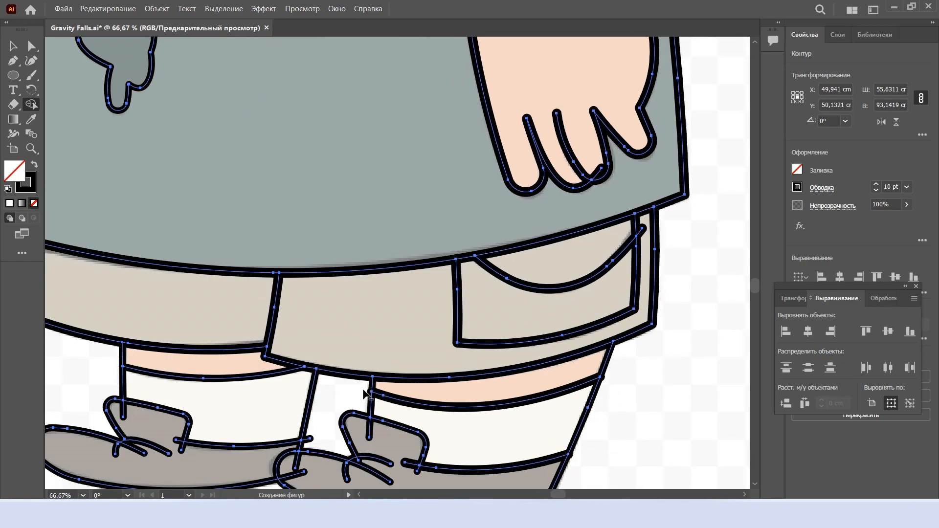
Trim the leg, sock and lace lines that overshoot onto both shoes
{"action": "scroll", "coordinate": [366, 393], "scroll_direction": "up", "scroll_amount": 3}
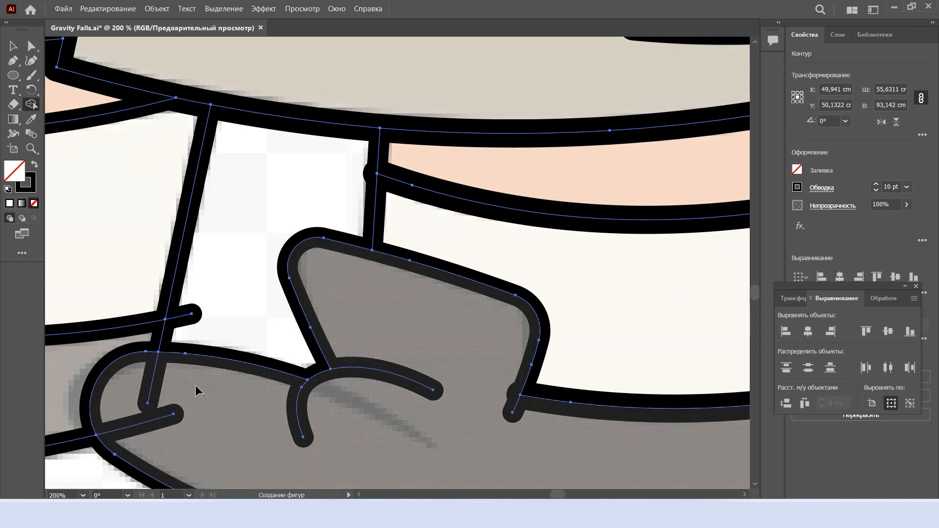
{"action": "scroll", "coordinate": [294, 391], "scroll_direction": "left", "scroll_amount": 3}
{"action": "scroll", "coordinate": [265, 320], "scroll_direction": "down", "scroll_amount": 2}
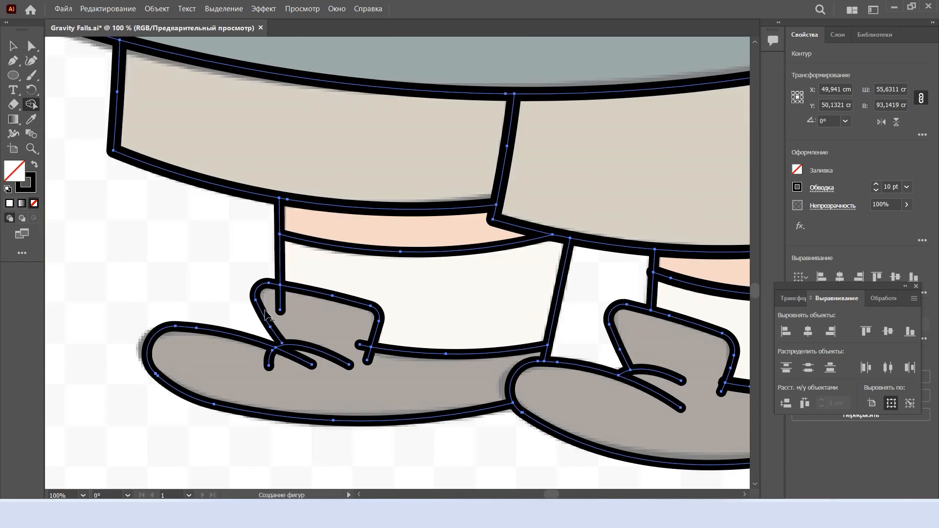
{"action": "left_click", "coordinate": [362, 344], "text": "alt"}
Trim the pocket flap's end past the pocket edge and the leftover finger line on the lowered hand
{"action": "scroll", "coordinate": [373, 364], "scroll_direction": "down", "scroll_amount": 2}
{"action": "scroll", "coordinate": [499, 354], "scroll_direction": "right", "scroll_amount": 2}
{"action": "scroll", "coordinate": [650, 193], "scroll_direction": "up", "scroll_amount": 4}
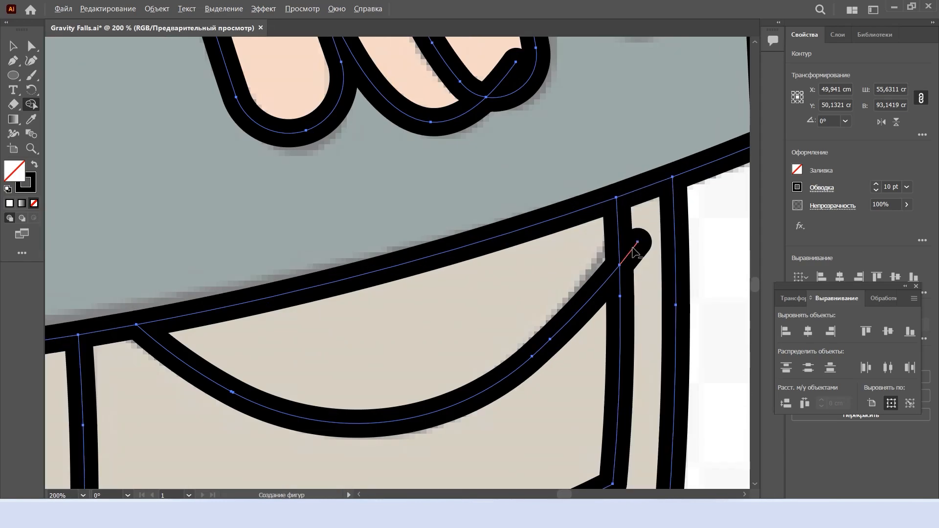
{"action": "left_click", "coordinate": [636, 248], "text": "alt"}
{"action": "scroll", "coordinate": [631, 264], "scroll_direction": "down", "scroll_amount": 4}
{"action": "scroll", "coordinate": [602, 218], "scroll_direction": "down", "scroll_amount": 1}
{"action": "scroll", "coordinate": [614, 225], "scroll_direction": "up", "scroll_amount": 3}
Clear the selection and inspect the sock and shoe lines for leftover overshooting ends
{"action": "key", "text": "v"}
{"action": "left_click", "coordinate": [680, 344]}
{"action": "scroll", "coordinate": [498, 433], "scroll_direction": "up", "scroll_amount": 2}
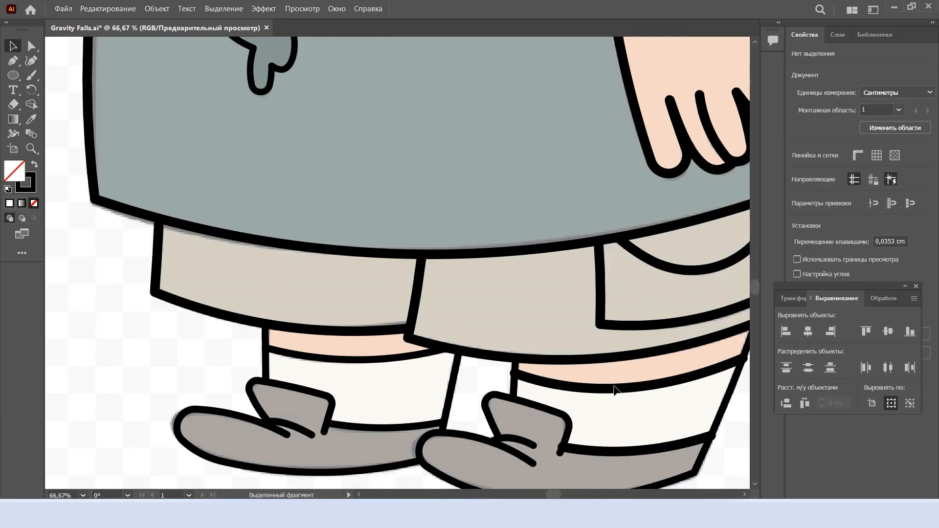
{"action": "left_click", "coordinate": [615, 390]}
{"action": "scroll", "coordinate": [704, 352], "scroll_direction": "right", "scroll_amount": 1}
{"action": "left_click", "coordinate": [693, 364]}
{"action": "scroll", "coordinate": [570, 399], "scroll_direction": "down", "scroll_amount": 2}
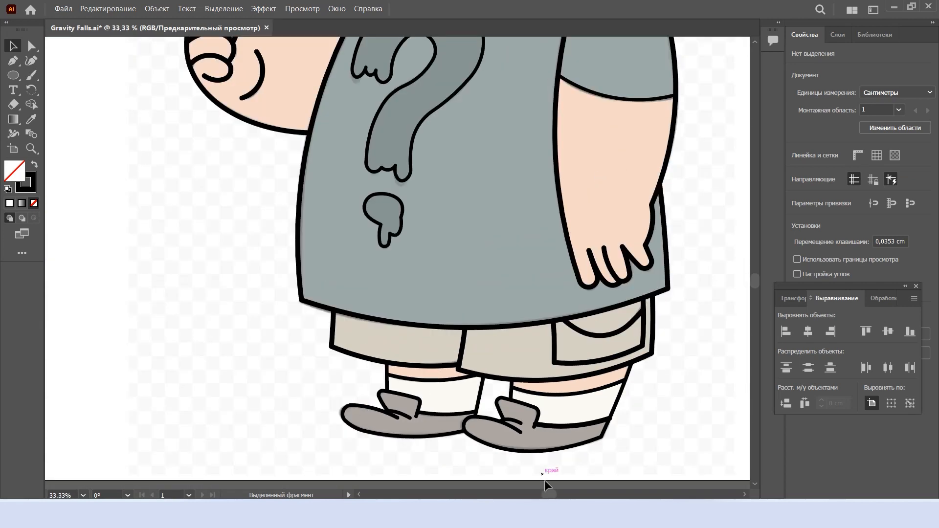
Inspect the traced outlines over the whole character, from the ear and face down to the shoes
{"action": "scroll", "coordinate": [587, 416], "scroll_direction": "right", "scroll_amount": 1}
{"action": "scroll", "coordinate": [662, 274], "scroll_direction": "up", "scroll_amount": 6}
{"action": "left_click", "coordinate": [554, 159]}
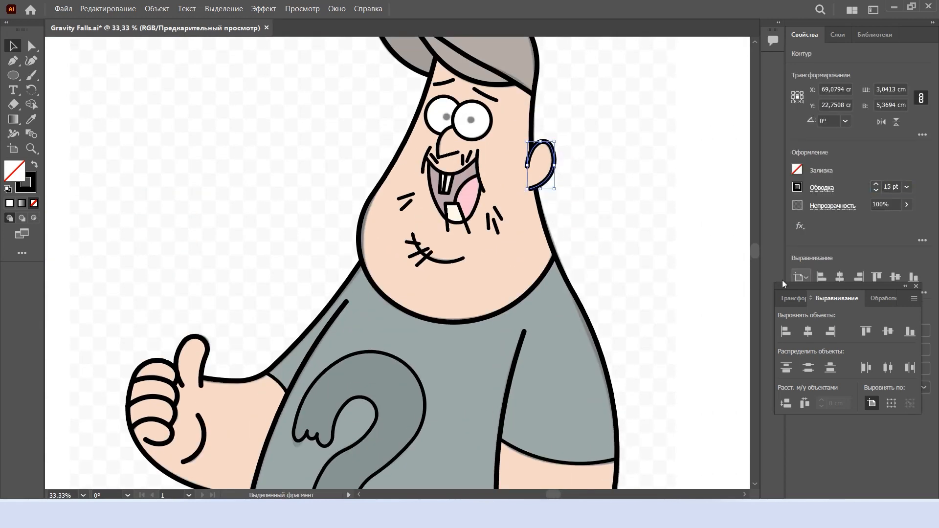
{"action": "left_click", "coordinate": [685, 239]}
{"action": "scroll", "coordinate": [547, 171], "scroll_direction": "up", "scroll_amount": 2}
{"action": "scroll", "coordinate": [496, 122], "scroll_direction": "down", "scroll_amount": 2}
{"action": "scroll", "coordinate": [504, 256], "scroll_direction": "down", "scroll_amount": 2}
{"action": "scroll", "coordinate": [508, 261], "scroll_direction": "up", "scroll_amount": 1}
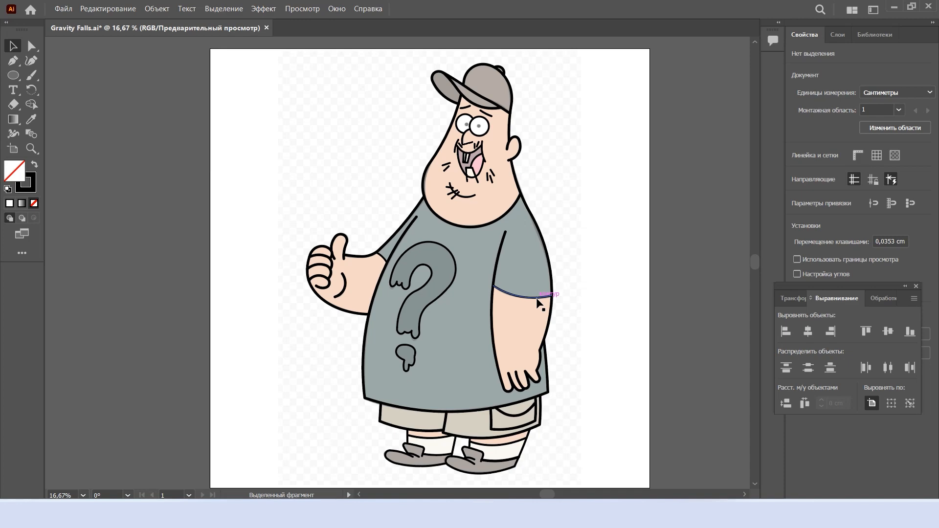
{"action": "scroll", "coordinate": [478, 470], "scroll_direction": "down", "scroll_amount": 1}
{"action": "scroll", "coordinate": [477, 464], "scroll_direction": "up", "scroll_amount": 1}
{"action": "scroll", "coordinate": [431, 410], "scroll_direction": "down", "scroll_amount": 1}
{"action": "scroll", "coordinate": [430, 409], "scroll_direction": "up", "scroll_amount": 2}
Select all outlines and taper the ends of the chin line and its three short cross strokes with the Width tool
{"action": "key", "text": "ctrl+a"}
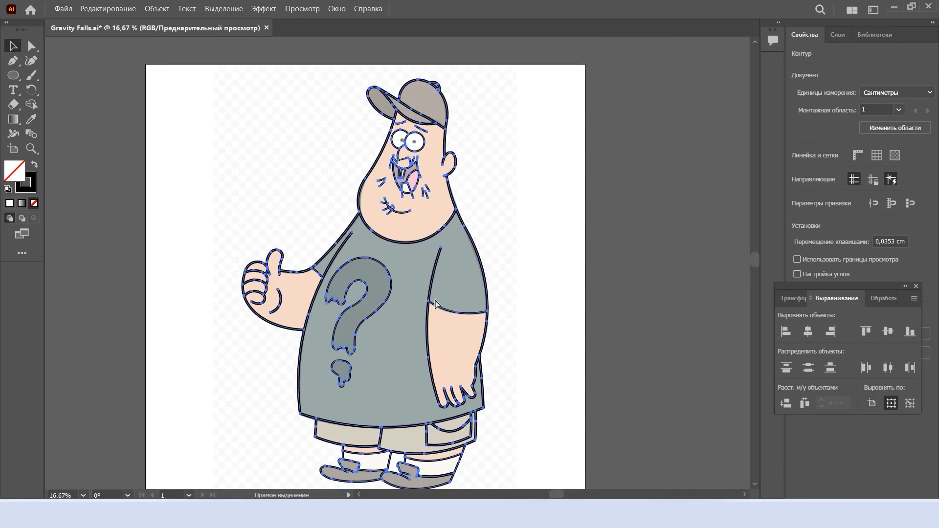
{"action": "key", "text": "shift+w"}
{"action": "scroll", "coordinate": [388, 189], "scroll_direction": "up", "scroll_amount": 7}
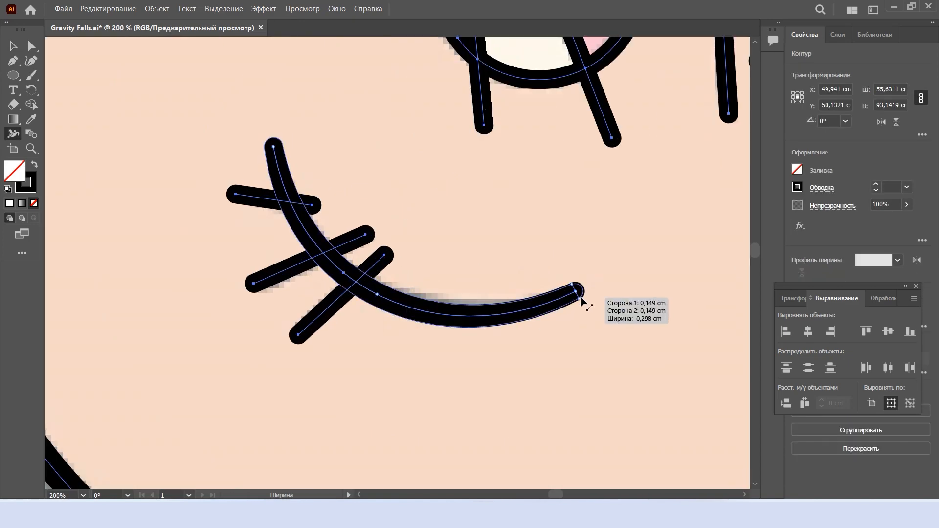
{"action": "left_click_drag", "start_coordinate": [269, 150], "coordinate": [270, 149]}
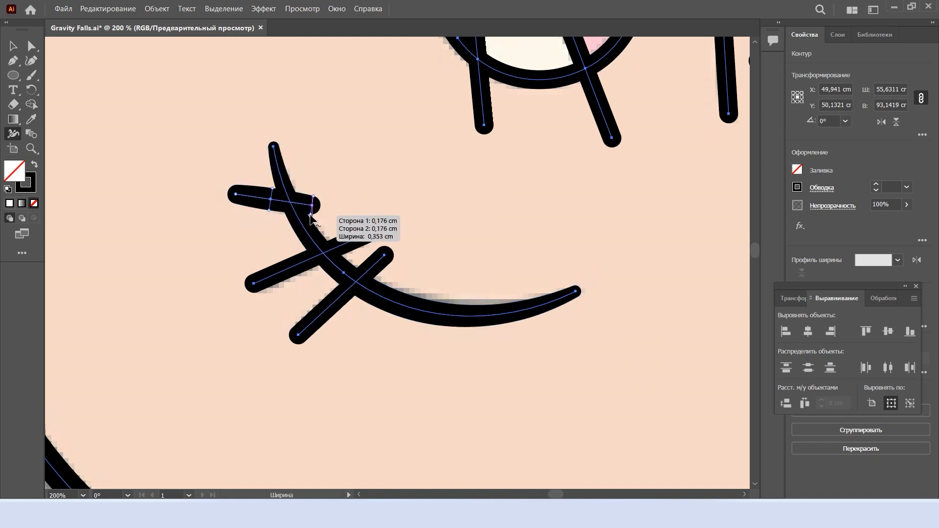
{"action": "mouse_move", "coordinate": [310, 216]}
{"action": "left_mouse_down"}
{"action": "mouse_move", "coordinate": [312, 207]}
{"action": "mouse_move", "coordinate": [308, 216]}
{"action": "left_mouse_up"}
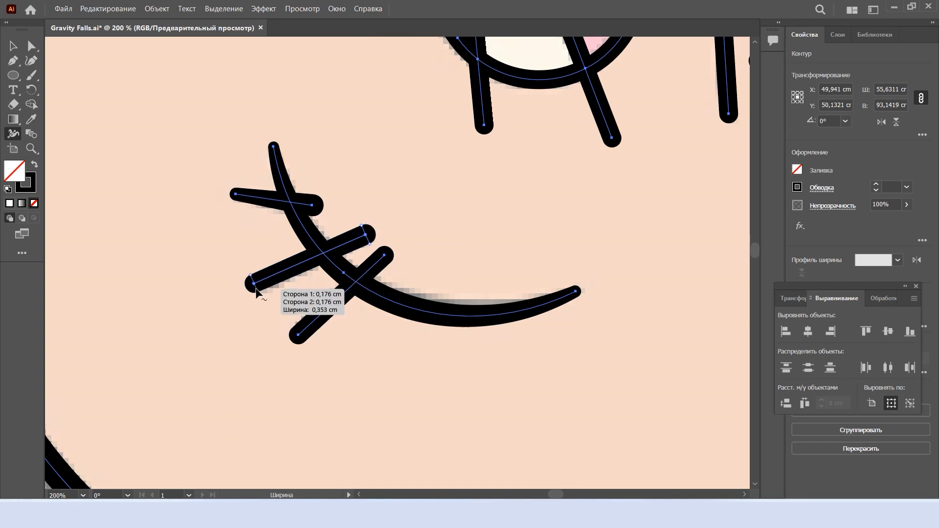
{"action": "scroll", "coordinate": [454, 255], "scroll_direction": "up", "scroll_amount": 3}
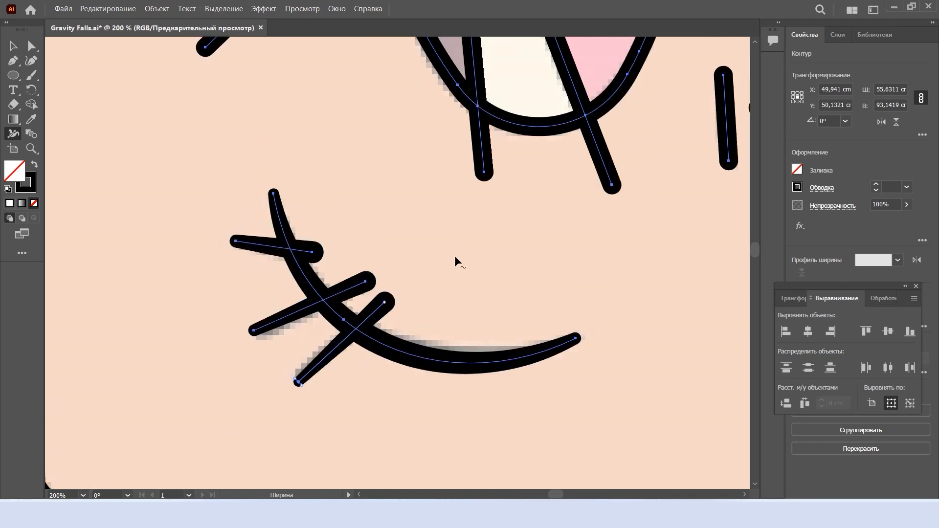
Taper the three stubble strokes on the cheek right of the mouth and the two strokes left of it
{"action": "left_click_drag", "start_coordinate": [507, 145], "coordinate": [479, 147]}
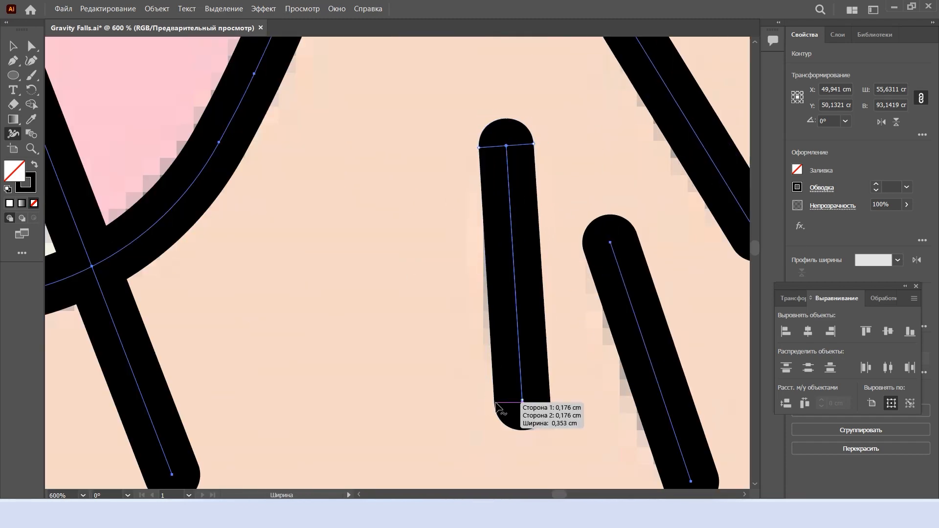
{"action": "scroll", "coordinate": [509, 372], "scroll_direction": "down", "scroll_amount": 2}
{"action": "scroll", "coordinate": [538, 324], "scroll_direction": "up", "scroll_amount": 2}
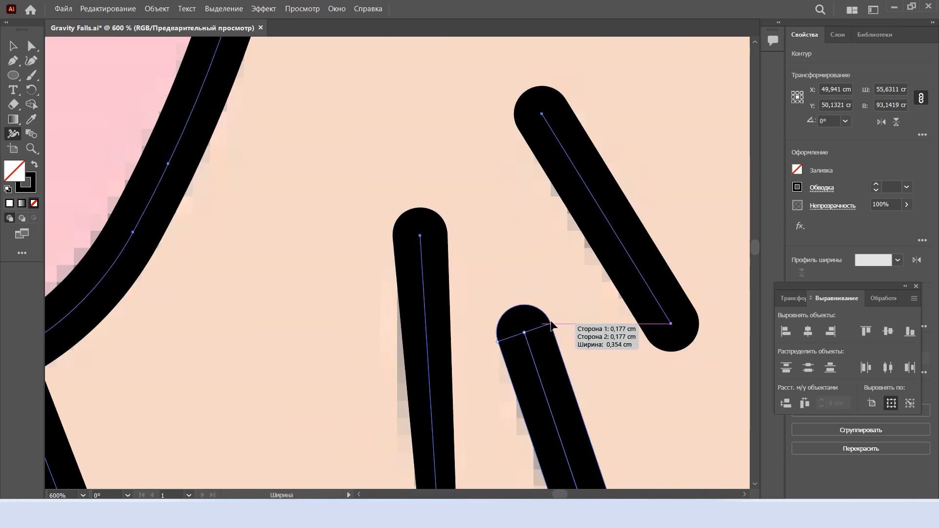
{"action": "scroll", "coordinate": [582, 357], "scroll_direction": "down", "scroll_amount": 2}
{"action": "scroll", "coordinate": [609, 279], "scroll_direction": "down", "scroll_amount": 3}
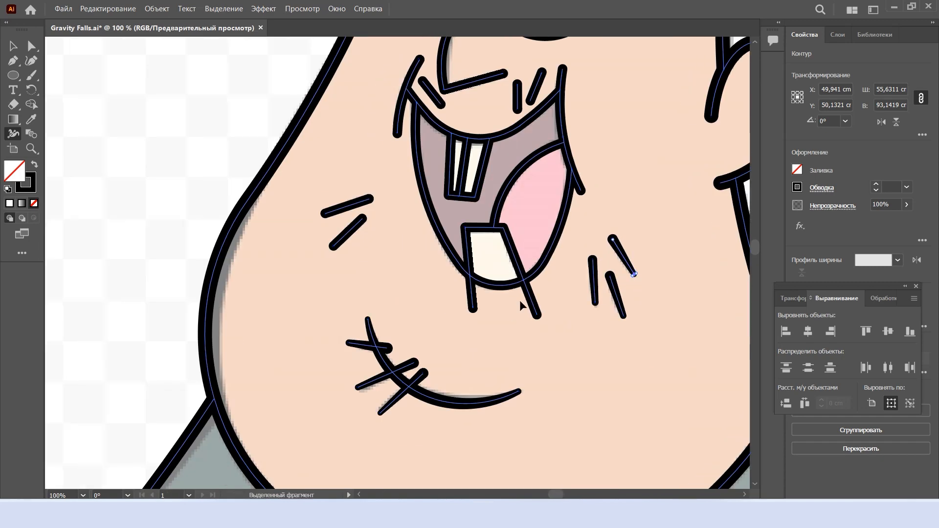
{"action": "scroll", "coordinate": [520, 301], "scroll_direction": "up", "scroll_amount": 4}
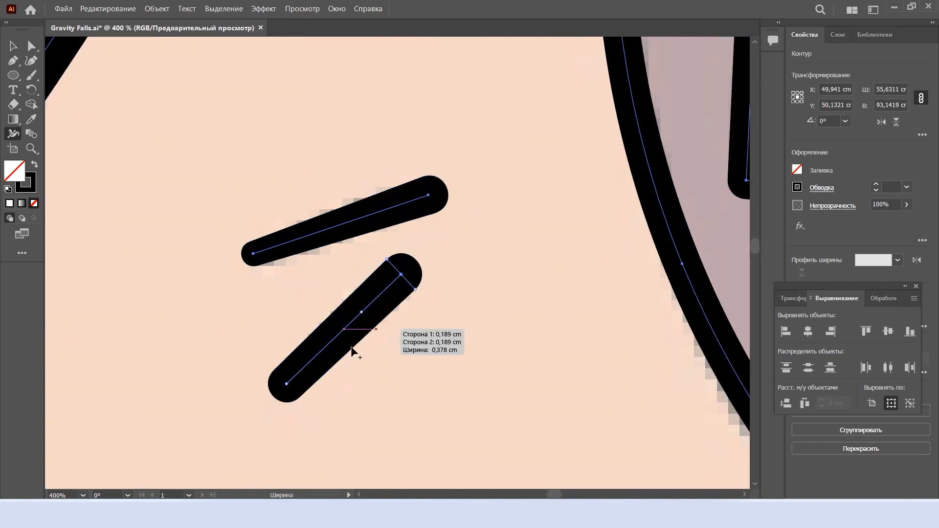
{"action": "scroll", "coordinate": [321, 383], "scroll_direction": "down", "scroll_amount": 3}
Thicken the middle of the smile crease right of the mouth and taper the ends of both smile creases
{"action": "scroll", "coordinate": [438, 209], "scroll_direction": "up", "scroll_amount": 2}
{"action": "scroll", "coordinate": [438, 209], "scroll_direction": "up", "scroll_amount": 3}
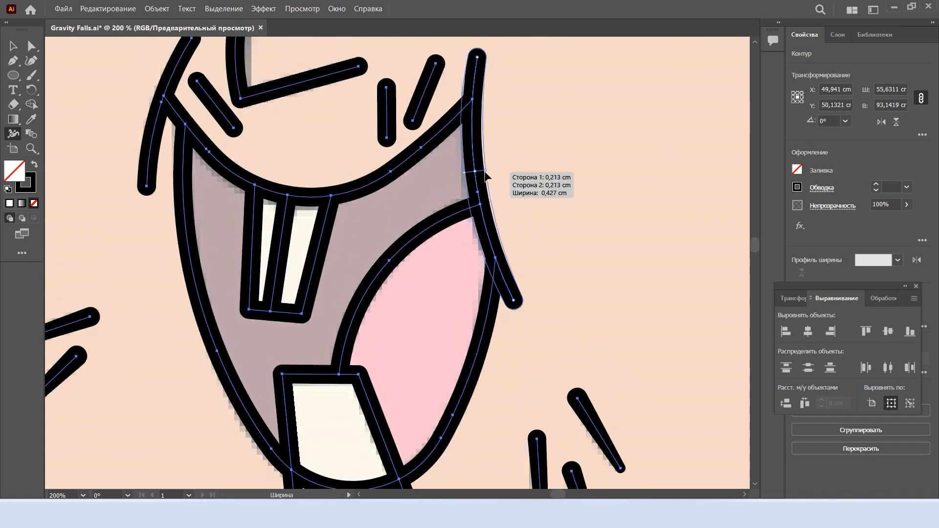
{"action": "left_click_drag", "start_coordinate": [484, 172], "coordinate": [485, 172]}
{"action": "scroll", "coordinate": [476, 102], "scroll_direction": "up", "scroll_amount": 3}
{"action": "left_click_drag", "start_coordinate": [463, 116], "coordinate": [468, 118]}
{"action": "scroll", "coordinate": [503, 235], "scroll_direction": "down", "scroll_amount": 5}
{"action": "left_click_drag", "start_coordinate": [541, 369], "coordinate": [546, 370]}
{"action": "scroll", "coordinate": [546, 370], "scroll_direction": "down", "scroll_amount": 3}
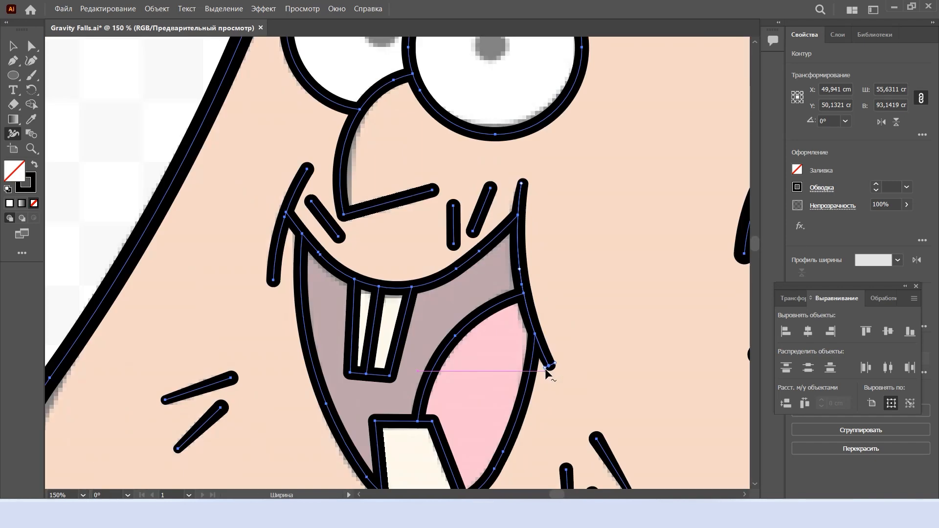
Taper the short stubble stroke between the left smile crease and the nose
{"action": "scroll", "coordinate": [286, 247], "scroll_direction": "up", "scroll_amount": 3}
{"action": "left_click_drag", "start_coordinate": [364, 462], "coordinate": [364, 461]}
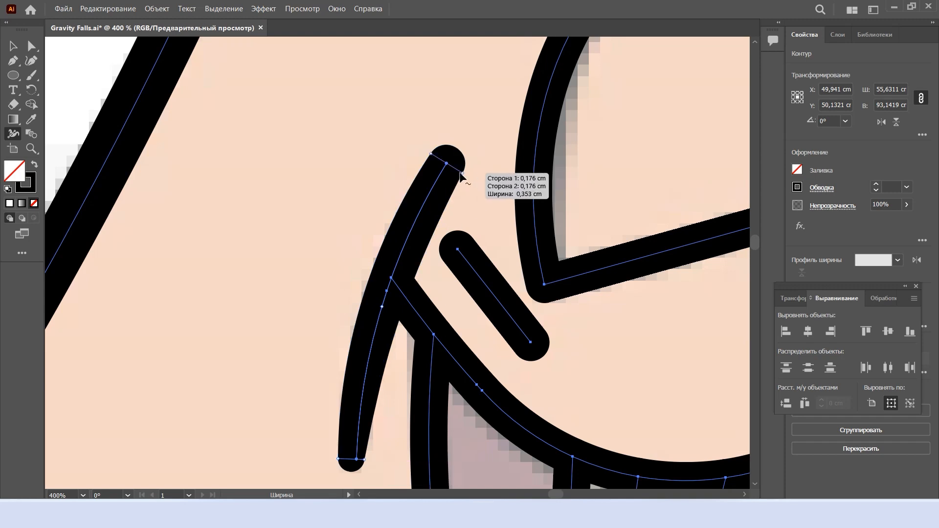
{"action": "left_click_drag", "start_coordinate": [461, 173], "coordinate": [454, 169]}
{"action": "scroll", "coordinate": [474, 198], "scroll_direction": "down", "scroll_amount": 3}
Taper the two short stubble strokes right of the nose and the end of the nose's underside line
{"action": "scroll", "coordinate": [504, 260], "scroll_direction": "up", "scroll_amount": 4}
{"action": "left_click_drag", "start_coordinate": [363, 309], "coordinate": [365, 308]}
{"action": "left_click_drag", "start_coordinate": [221, 179], "coordinate": [232, 174]}
{"action": "scroll", "coordinate": [342, 238], "scroll_direction": "down", "scroll_amount": 4}
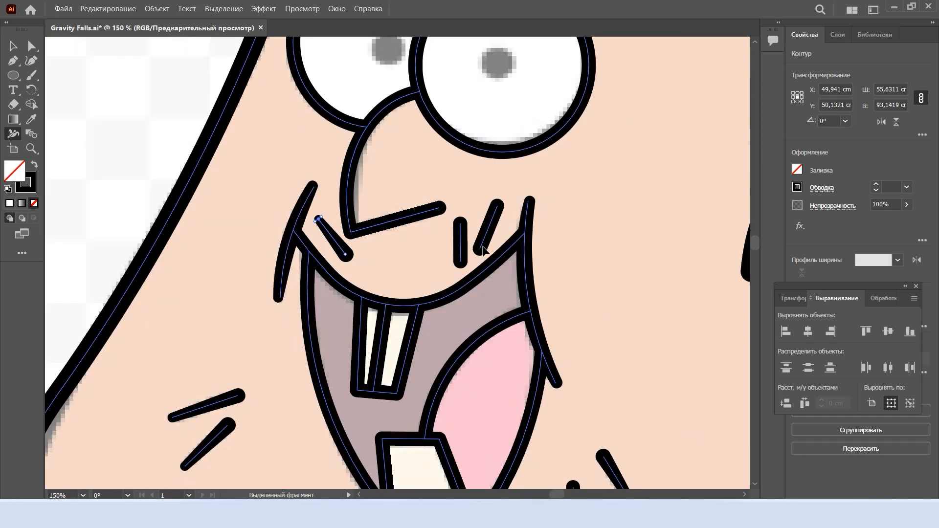
{"action": "scroll", "coordinate": [511, 222], "scroll_direction": "up", "scroll_amount": 3}
{"action": "scroll", "coordinate": [391, 263], "scroll_direction": "down", "scroll_amount": 1}
{"action": "scroll", "coordinate": [392, 264], "scroll_direction": "up", "scroll_amount": 1}
{"action": "left_click_drag", "start_coordinate": [401, 314], "coordinate": [401, 314]}
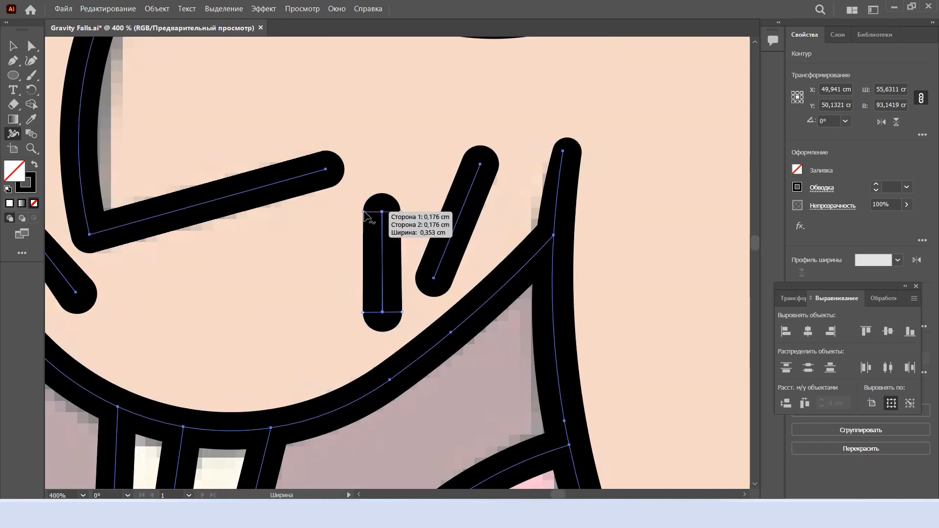
{"action": "left_click_drag", "start_coordinate": [363, 211], "coordinate": [370, 212]}
{"action": "left_click_drag", "start_coordinate": [450, 285], "coordinate": [452, 286]}
{"action": "left_click_drag", "start_coordinate": [468, 160], "coordinate": [469, 161]}
{"action": "scroll", "coordinate": [400, 198], "scroll_direction": "down", "scroll_amount": 3}
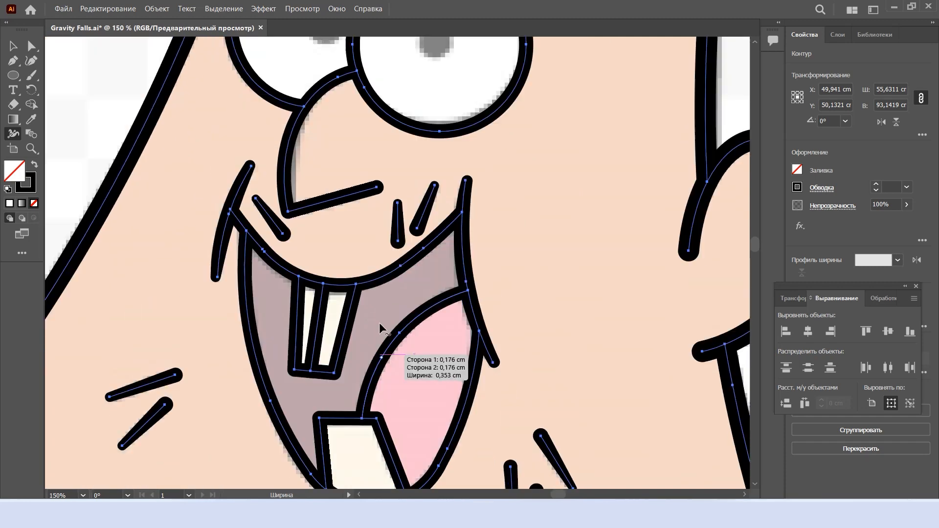
{"action": "scroll", "coordinate": [323, 161], "scroll_direction": "up", "scroll_amount": 2}
{"action": "left_click_drag", "start_coordinate": [255, 267], "coordinate": [257, 266]}
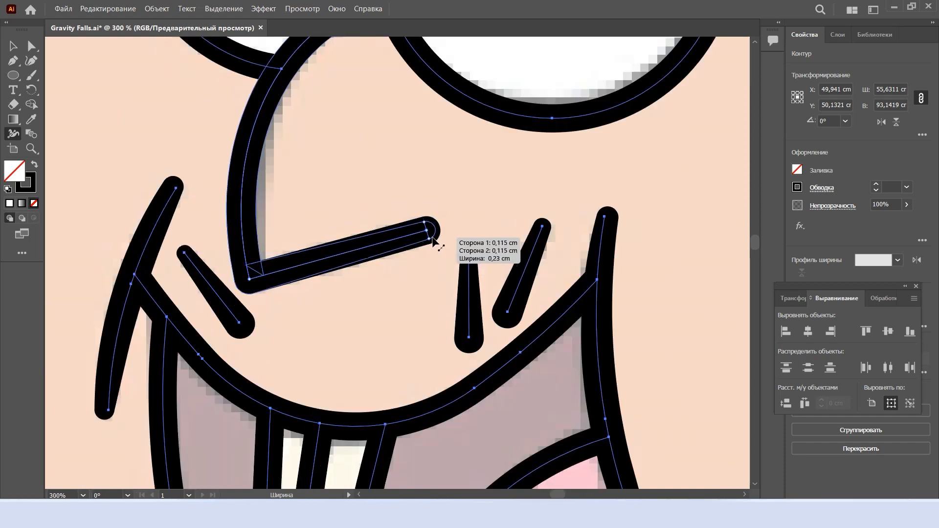
Thicken the middle of both eyebrows and taper their ends
{"action": "scroll", "coordinate": [445, 215], "scroll_direction": "up", "scroll_amount": 10}
{"action": "scroll", "coordinate": [455, 202], "scroll_direction": "right", "scroll_amount": 5}
{"action": "left_click_drag", "start_coordinate": [459, 206], "coordinate": [457, 211]}
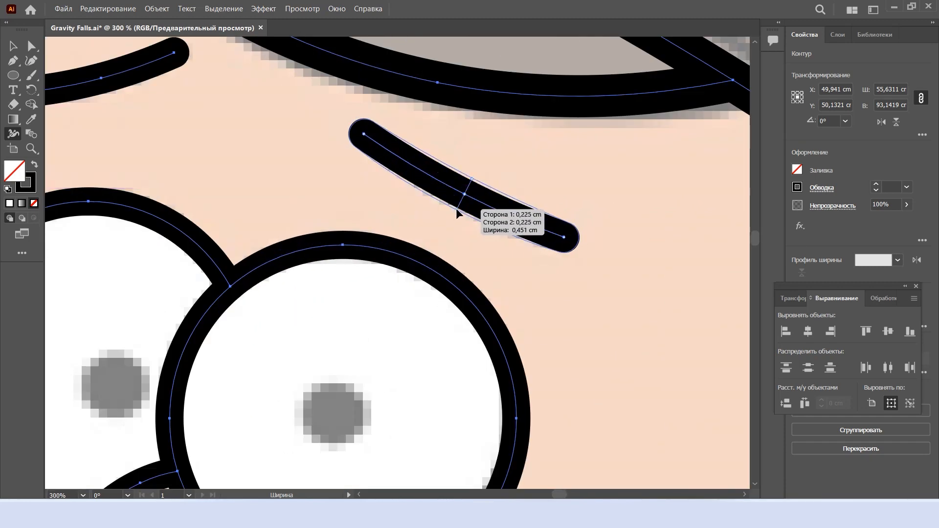
{"action": "left_click_drag", "start_coordinate": [559, 251], "coordinate": [564, 247]}
{"action": "left_click_drag", "start_coordinate": [356, 146], "coordinate": [359, 142]}
{"action": "scroll", "coordinate": [272, 92], "scroll_direction": "up", "scroll_amount": 3}
{"action": "scroll", "coordinate": [273, 92], "scroll_direction": "left", "scroll_amount": 4}
{"action": "left_click_drag", "start_coordinate": [288, 148], "coordinate": [285, 165]}
{"action": "left_click_drag", "start_coordinate": [362, 124], "coordinate": [365, 132]}
{"action": "left_click_drag", "start_coordinate": [194, 165], "coordinate": [192, 172]}
{"action": "scroll", "coordinate": [310, 220], "scroll_direction": "down", "scroll_amount": 4}
{"action": "scroll", "coordinate": [322, 228], "scroll_direction": "down", "scroll_amount": 1}
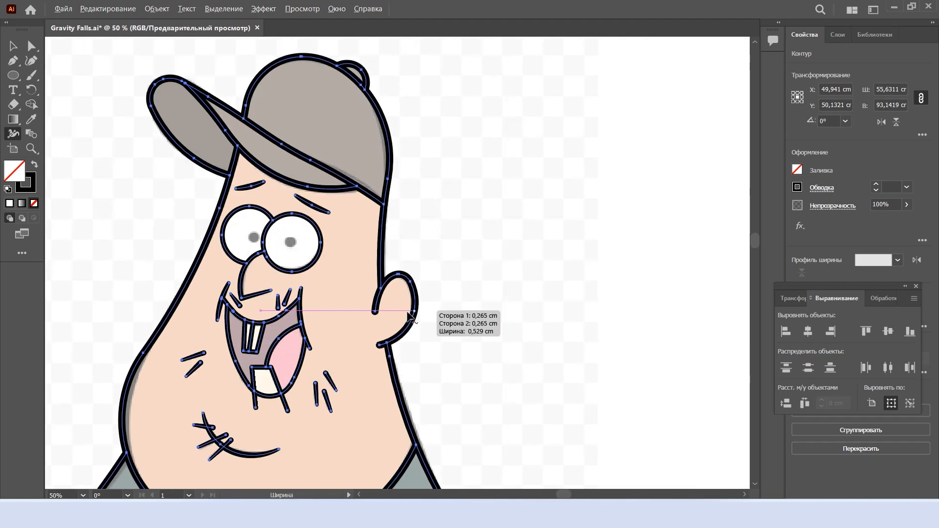
Widen the ear outline along its outer curve and thin both of its ends
{"action": "scroll", "coordinate": [408, 311], "scroll_direction": "up", "scroll_amount": 4}
{"action": "left_click_drag", "start_coordinate": [431, 284], "coordinate": [446, 286]}
{"action": "left_click_drag", "start_coordinate": [288, 452], "coordinate": [291, 461]}
{"action": "left_click_drag", "start_coordinate": [270, 317], "coordinate": [262, 317]}
{"action": "scroll", "coordinate": [311, 338], "scroll_direction": "down", "scroll_amount": 3}
Taper the upper ends of the two sleeve fold lines on the T-shirt to points
{"action": "scroll", "coordinate": [297, 360], "scroll_direction": "left", "scroll_amount": 3}
{"action": "scroll", "coordinate": [297, 359], "scroll_direction": "up", "scroll_amount": 1}
{"action": "scroll", "coordinate": [297, 363], "scroll_direction": "down", "scroll_amount": 2}
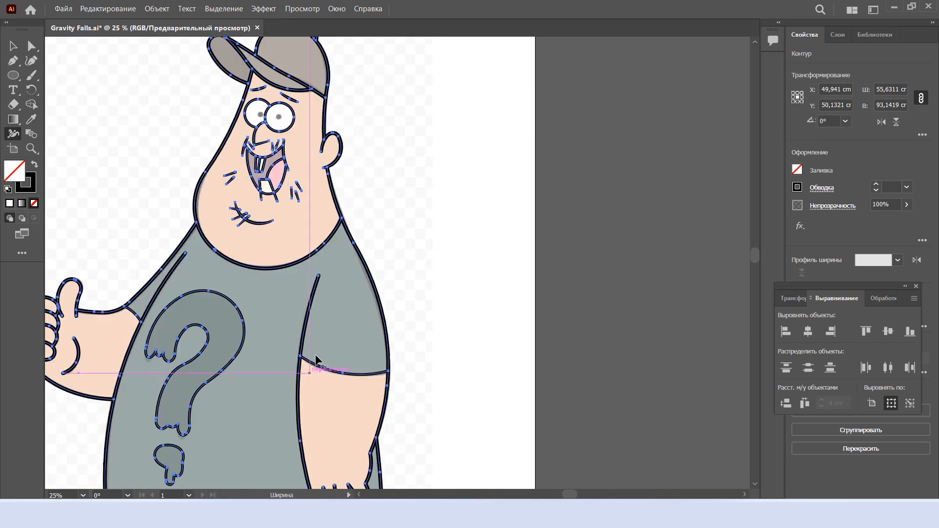
{"action": "scroll", "coordinate": [315, 354], "scroll_direction": "up", "scroll_amount": 3}
{"action": "left_click_drag", "start_coordinate": [353, 111], "coordinate": [349, 113]}
{"action": "scroll", "coordinate": [238, 281], "scroll_direction": "left", "scroll_amount": 7}
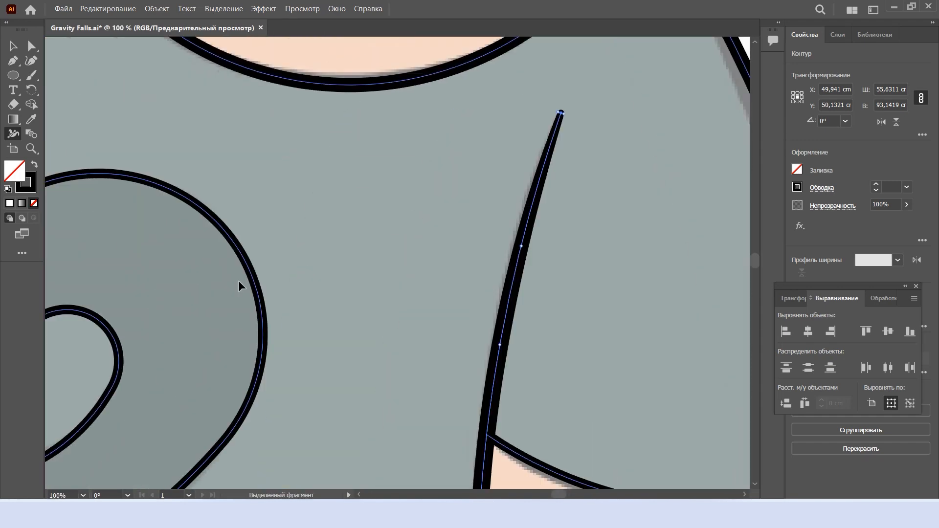
{"action": "scroll", "coordinate": [215, 288], "scroll_direction": "up", "scroll_amount": 1}
{"action": "left_click_drag", "start_coordinate": [168, 304], "coordinate": [172, 306]}
{"action": "left_click_drag", "start_coordinate": [324, 73], "coordinate": [323, 72]}
{"action": "scroll", "coordinate": [324, 73], "scroll_direction": "down", "scroll_amount": 3}
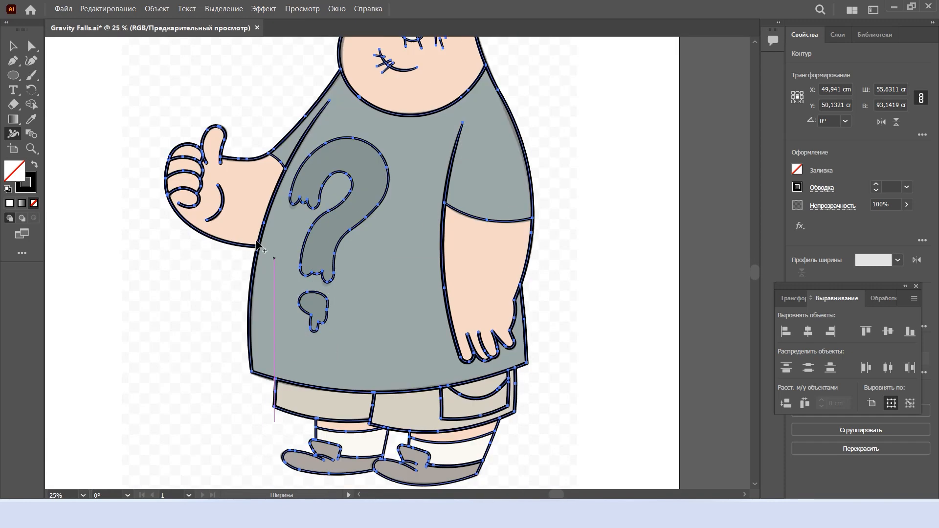
Taper both ends of the curved palm crease on the thumbs-up hand
{"action": "scroll", "coordinate": [169, 193], "scroll_direction": "up", "scroll_amount": 3}
{"action": "scroll", "coordinate": [234, 286], "scroll_direction": "up", "scroll_amount": 1}
{"action": "left_click_drag", "start_coordinate": [164, 419], "coordinate": [160, 414]}
{"action": "left_click_drag", "start_coordinate": [218, 207], "coordinate": [221, 204]}
Thin both lower ends of the raised thumb's outline
{"action": "scroll", "coordinate": [259, 129], "scroll_direction": "up", "scroll_amount": 5}
{"action": "left_click_drag", "start_coordinate": [264, 112], "coordinate": [264, 111]}
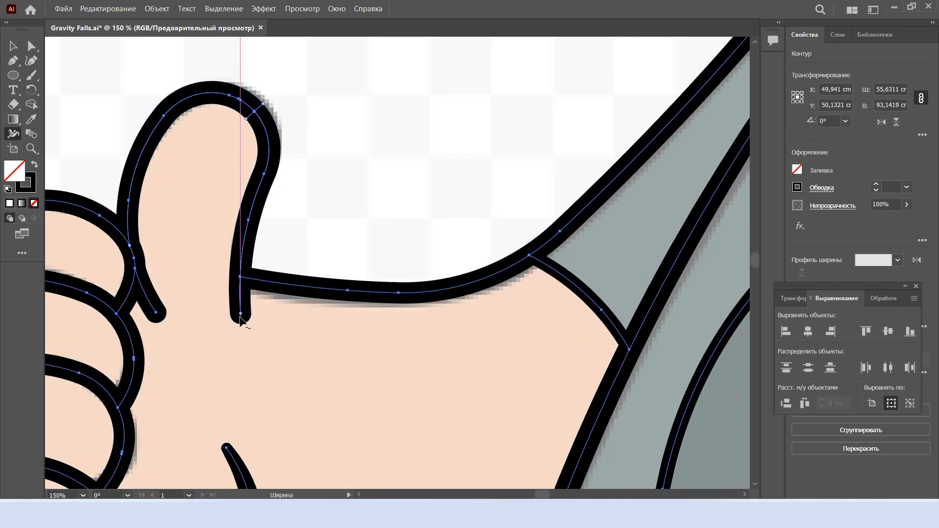
{"action": "left_click_drag", "start_coordinate": [246, 317], "coordinate": [242, 315]}
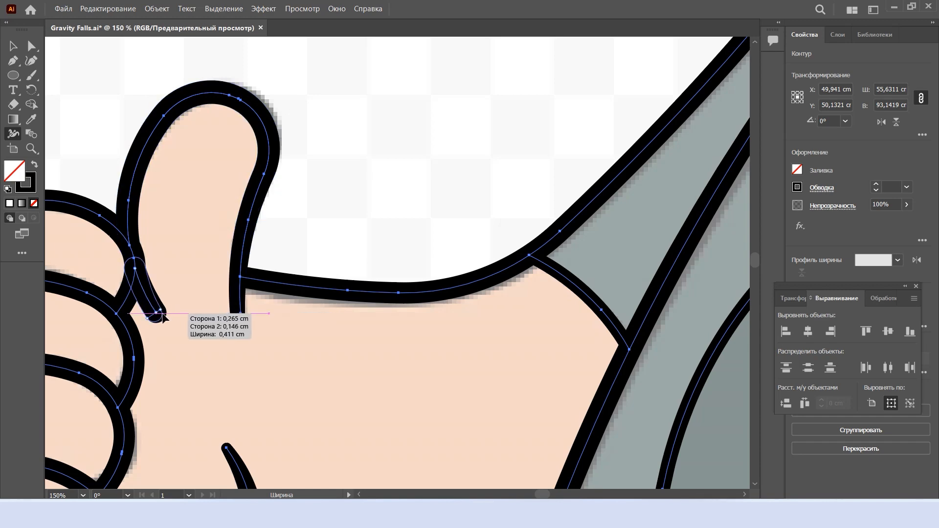
{"action": "left_click_drag", "start_coordinate": [163, 314], "coordinate": [162, 313]}
Adjust the stroke width where the index finger's outline meets the thumb, undoing the first change
{"action": "scroll", "coordinate": [138, 259], "scroll_direction": "up", "scroll_amount": 3}
{"action": "scroll", "coordinate": [142, 265], "scroll_direction": "left", "scroll_amount": 2}
{"action": "scroll", "coordinate": [249, 293], "scroll_direction": "down", "scroll_amount": 5}
{"action": "scroll", "coordinate": [239, 291], "scroll_direction": "up", "scroll_amount": 4}
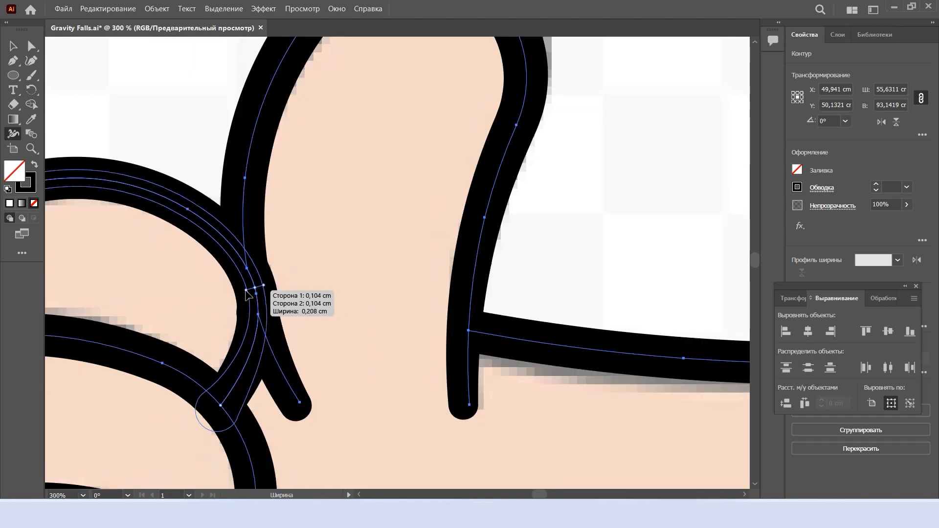
{"action": "left_click_drag", "start_coordinate": [246, 291], "coordinate": [239, 294]}
{"action": "key", "text": "ctrl+z"}
{"action": "left_click_drag", "start_coordinate": [270, 285], "coordinate": [269, 286]}
{"action": "scroll", "coordinate": [300, 309], "scroll_direction": "down", "scroll_amount": 4}
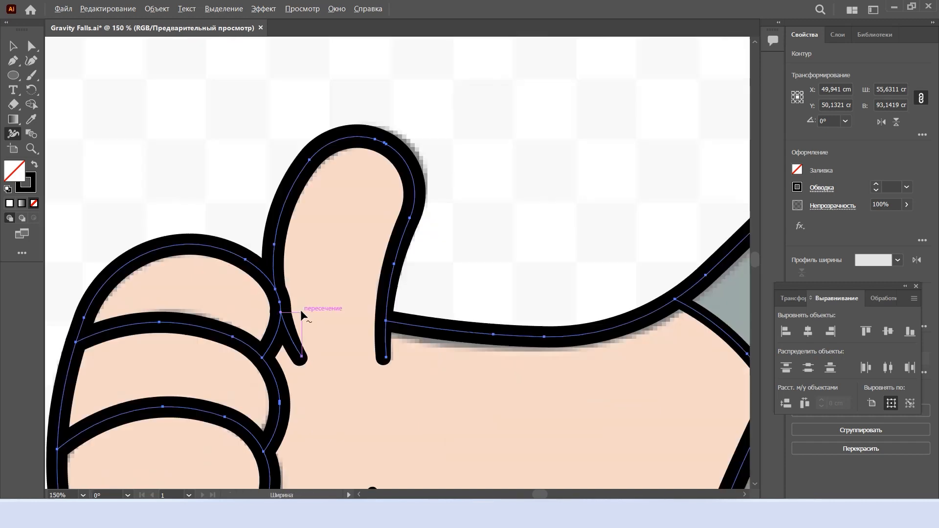
Taper the end of the lowest curled finger's line on the thumbs-up hand
{"action": "scroll", "coordinate": [239, 391], "scroll_direction": "up", "scroll_amount": 3}
{"action": "left_click", "coordinate": [349, 381]}
{"action": "left_click_drag", "start_coordinate": [181, 387], "coordinate": [187, 378]}
{"action": "scroll", "coordinate": [232, 412], "scroll_direction": "down", "scroll_amount": 5}
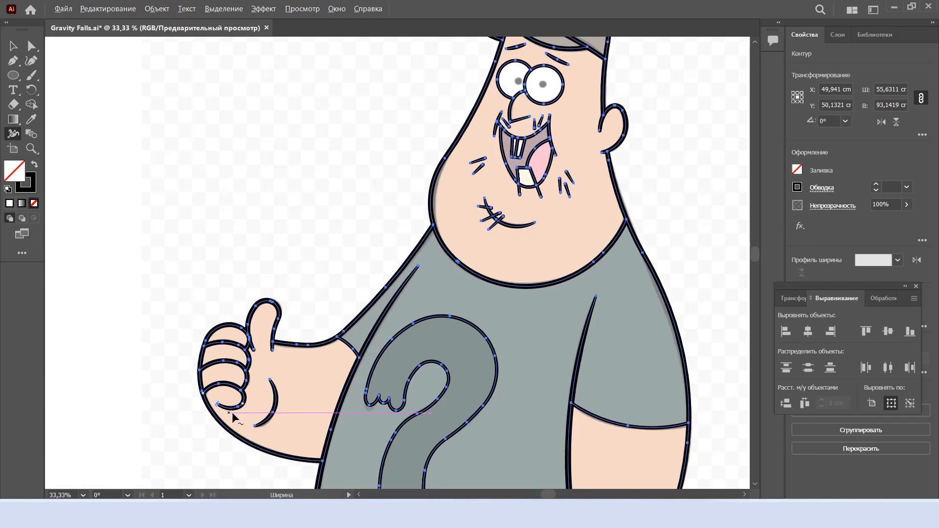
Taper the ends of the two lace lines and the shoe tongue's outline on the left shoe
{"action": "scroll", "coordinate": [521, 351], "scroll_direction": "down", "scroll_amount": 7}
{"action": "scroll", "coordinate": [396, 354], "scroll_direction": "up", "scroll_amount": 6}
{"action": "scroll", "coordinate": [388, 348], "scroll_direction": "down", "scroll_amount": 1}
{"action": "scroll", "coordinate": [302, 296], "scroll_direction": "up", "scroll_amount": 1}
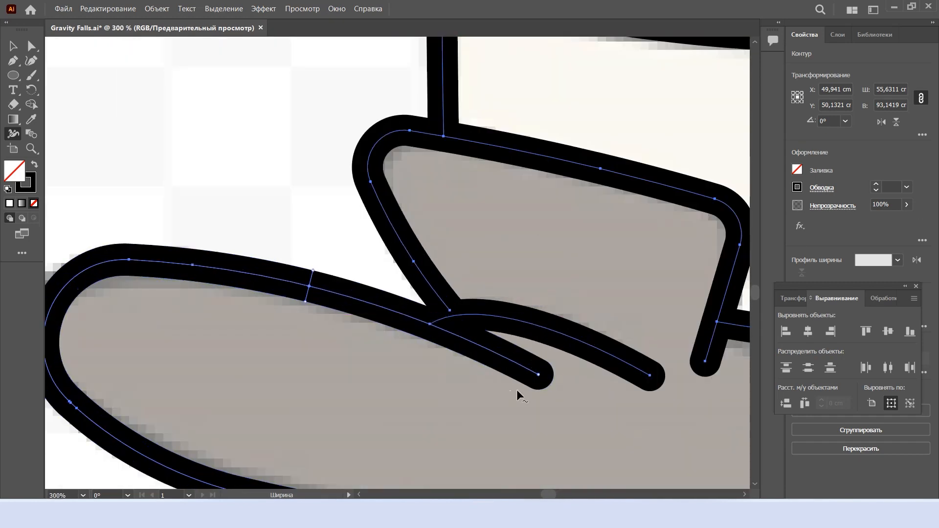
{"action": "left_click_drag", "start_coordinate": [541, 373], "coordinate": [540, 325]}
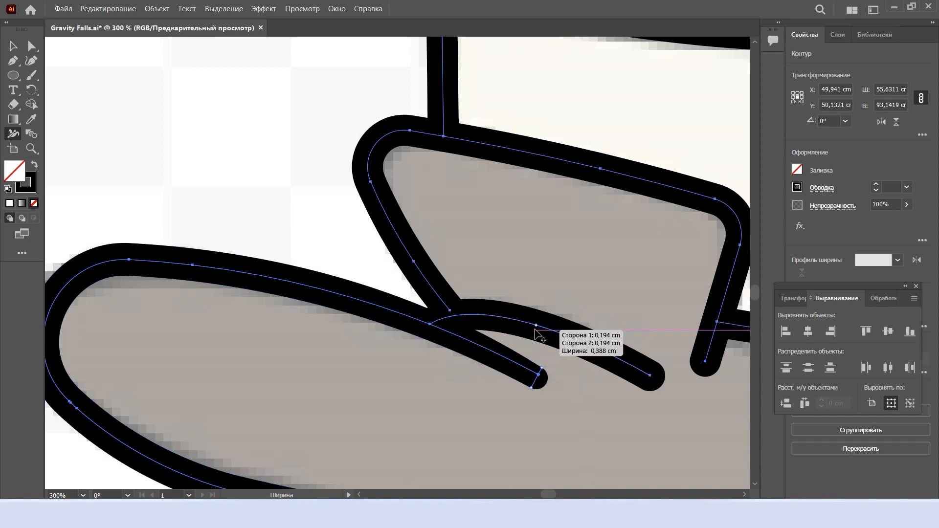
{"action": "scroll", "coordinate": [650, 389], "scroll_direction": "right", "scroll_amount": 2}
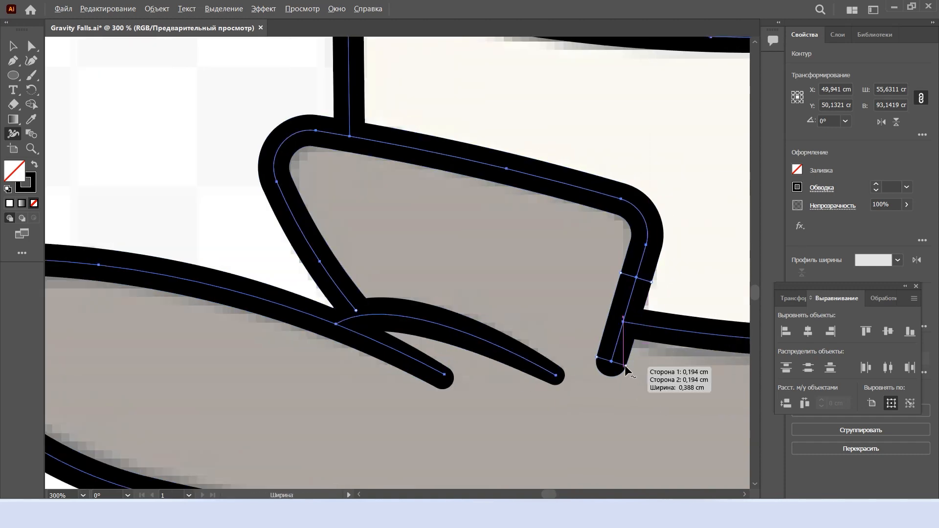
{"action": "scroll", "coordinate": [623, 374], "scroll_direction": "down", "scroll_amount": 1}
{"action": "scroll", "coordinate": [602, 379], "scroll_direction": "down", "scroll_amount": 2}
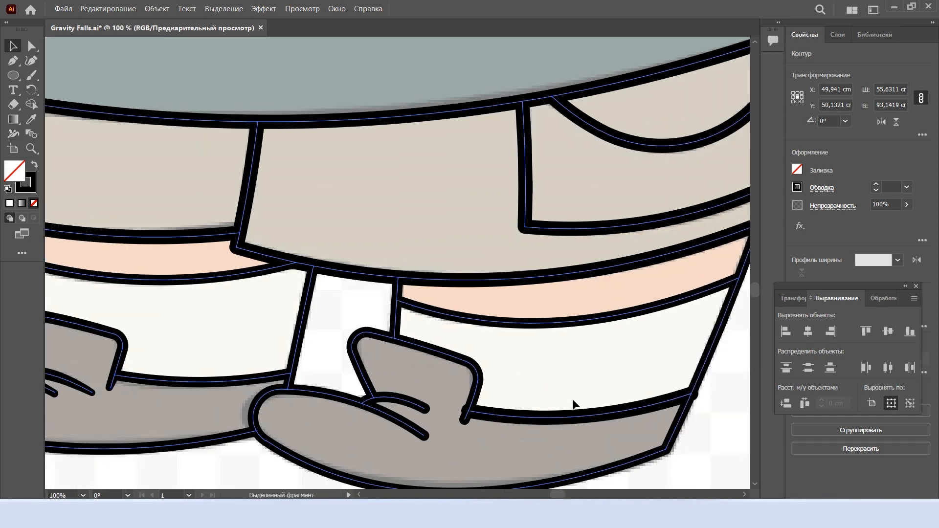
Set the lower edge line of the right sock to 11 pt and clean up the nearby line segments with Shape Builder
{"action": "key", "text": "v"}
{"action": "left_click", "coordinate": [573, 413]}
{"action": "type", "text": "1"}
{"action": "key", "text": "Return"}
{"action": "left_click", "coordinate": [541, 431]}
{"action": "key", "text": "ctrl+a"}
{"action": "key", "text": "shift+m"}
{"action": "scroll", "coordinate": [474, 300], "scroll_direction": "down", "scroll_amount": 1}
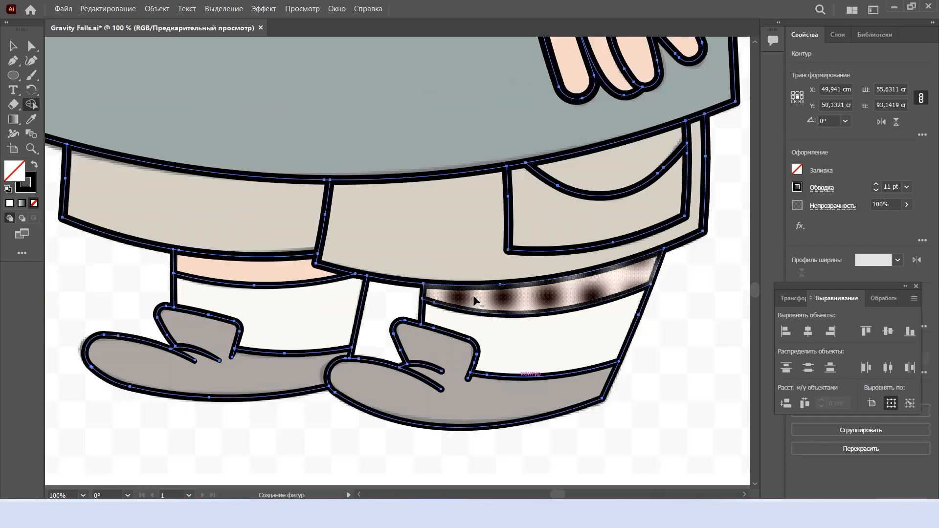
{"action": "scroll", "coordinate": [493, 215], "scroll_direction": "up", "scroll_amount": 10}
{"action": "left_click", "coordinate": [525, 200], "text": "alt"}
{"action": "left_click", "coordinate": [484, 200], "text": "alt"}
{"action": "scroll", "coordinate": [489, 293], "scroll_direction": "down", "scroll_amount": 10}
{"action": "scroll", "coordinate": [503, 409], "scroll_direction": "up", "scroll_amount": 1}
Taper the end of the shoe tongue's outline on the right shoe with the Width tool
{"action": "key", "text": "shift+w"}
{"action": "scroll", "coordinate": [503, 409], "scroll_direction": "up", "scroll_amount": 2}
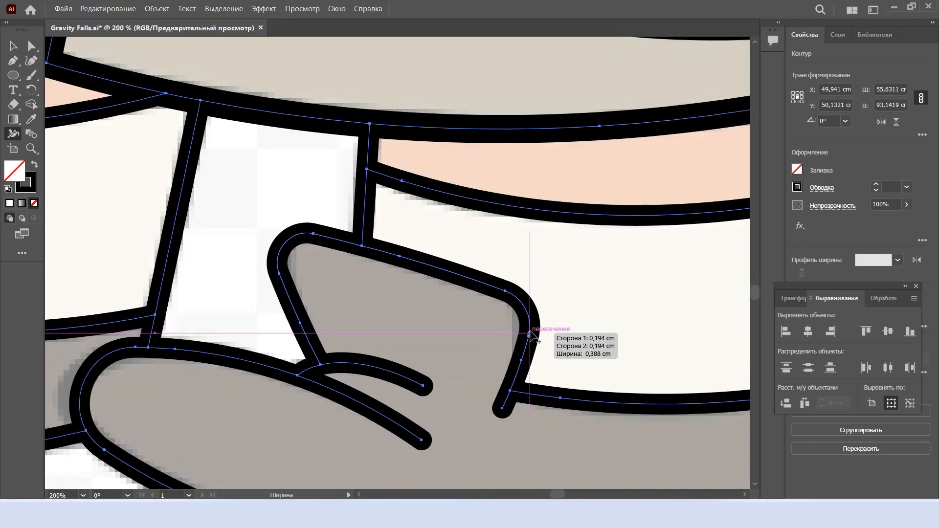
{"action": "left_click", "coordinate": [529, 324]}
{"action": "left_click_drag", "start_coordinate": [512, 408], "coordinate": [508, 406]}
{"action": "scroll", "coordinate": [489, 415], "scroll_direction": "down", "scroll_amount": 1}
{"action": "scroll", "coordinate": [330, 309], "scroll_direction": "up", "scroll_amount": 1}
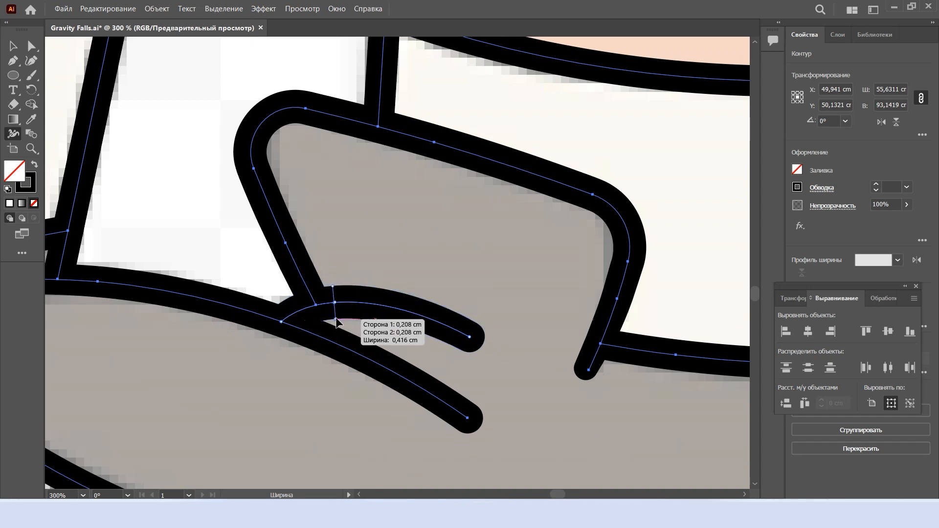
Taper the ends of the two lace lines on the right shoe and deselect the line art
{"action": "left_click", "coordinate": [336, 319]}
{"action": "left_click_drag", "start_coordinate": [462, 351], "coordinate": [471, 347]}
{"action": "left_click", "coordinate": [226, 318]}
{"action": "left_click_drag", "start_coordinate": [476, 405], "coordinate": [479, 414]}
{"action": "scroll", "coordinate": [479, 414], "scroll_direction": "down", "scroll_amount": 2}
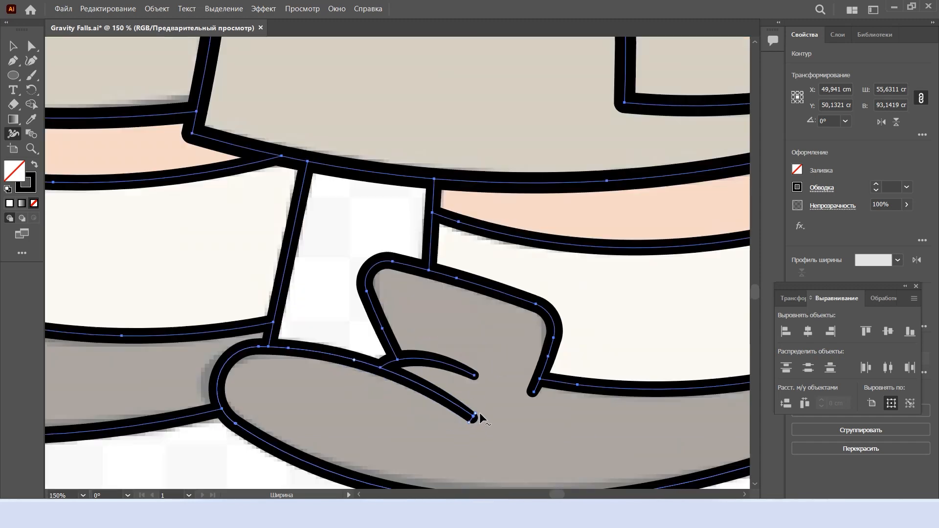
{"action": "scroll", "coordinate": [479, 413], "scroll_direction": "down", "scroll_amount": 2}
{"action": "key", "text": "v"}
{"action": "scroll", "coordinate": [677, 347], "scroll_direction": "down", "scroll_amount": 2}
{"action": "left_click", "coordinate": [653, 248]}
{"action": "scroll", "coordinate": [652, 244], "scroll_direction": "down", "scroll_amount": 2}
{"action": "scroll", "coordinate": [646, 207], "scroll_direction": "up", "scroll_amount": 5}
{"action": "scroll", "coordinate": [635, 215], "scroll_direction": "right", "scroll_amount": 1}
{"action": "scroll", "coordinate": [606, 234], "scroll_direction": "down", "scroll_amount": 1}
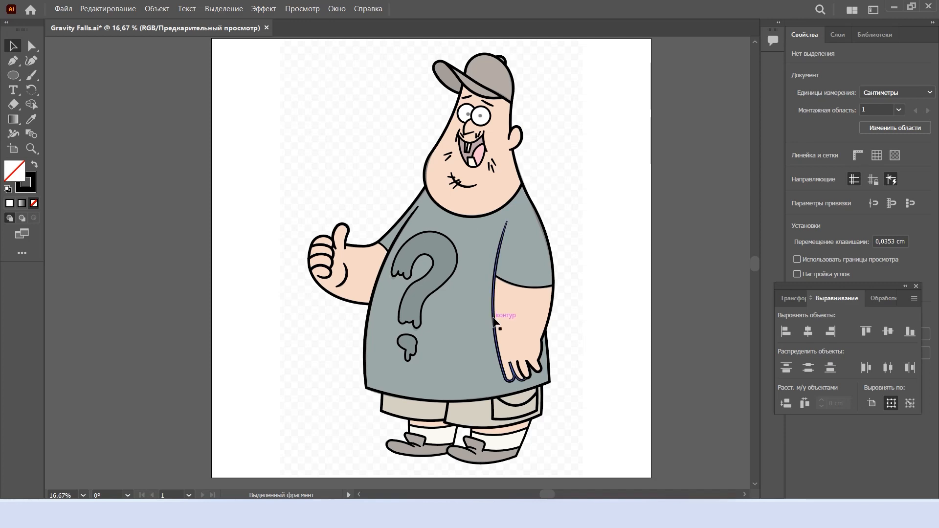
Draw a circle about 0.54 cm wide over the left eye's pupil and place a copy over the right eye's pupil
{"action": "scroll", "coordinate": [457, 118], "scroll_direction": "up", "scroll_amount": 6}
{"action": "key", "text": "l"}
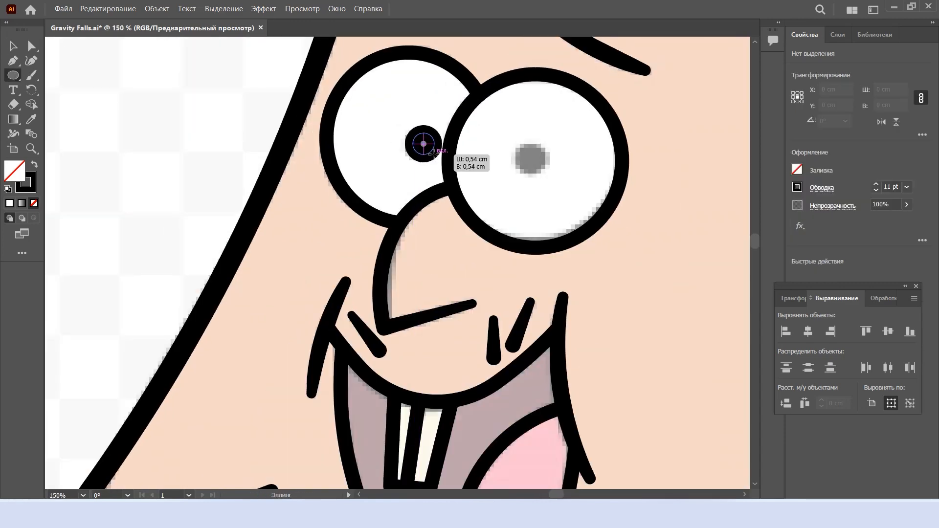
{"action": "key", "text": "v"}
{"action": "scroll", "coordinate": [424, 146], "scroll_direction": "up", "scroll_amount": 1}
{"action": "left_click_drag", "start_coordinate": [432, 155], "coordinate": [567, 165]}
Expand the fill and stroke of the two pupil circles
{"action": "left_click", "coordinate": [157, 8]}
{"action": "left_click", "coordinate": [182, 148]}
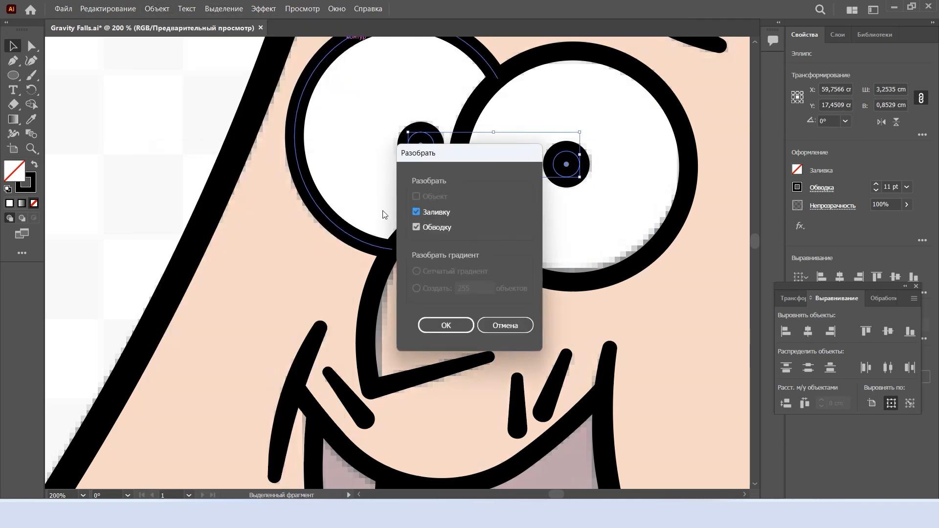
{"action": "left_click", "coordinate": [442, 325]}
{"action": "right_click", "coordinate": [424, 155]}
{"action": "left_click", "coordinate": [164, 8]}
{"action": "left_click", "coordinate": [164, 8]}
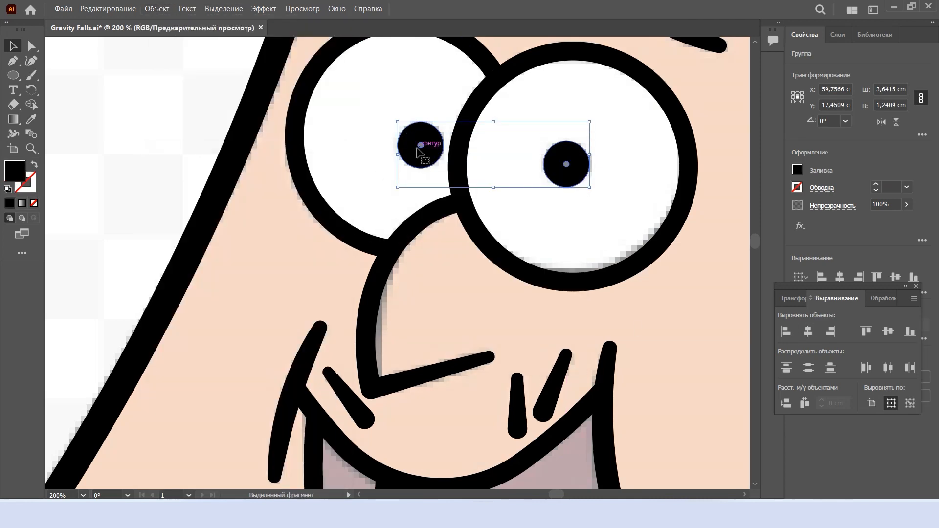
Merge the expanded parts of each pupil into one solid black circle with Shape Builder
{"action": "left_click", "coordinate": [563, 162]}
{"action": "right_click", "coordinate": [572, 167]}
{"action": "left_click", "coordinate": [424, 155], "text": "shift"}
{"action": "key", "text": "shift+m"}
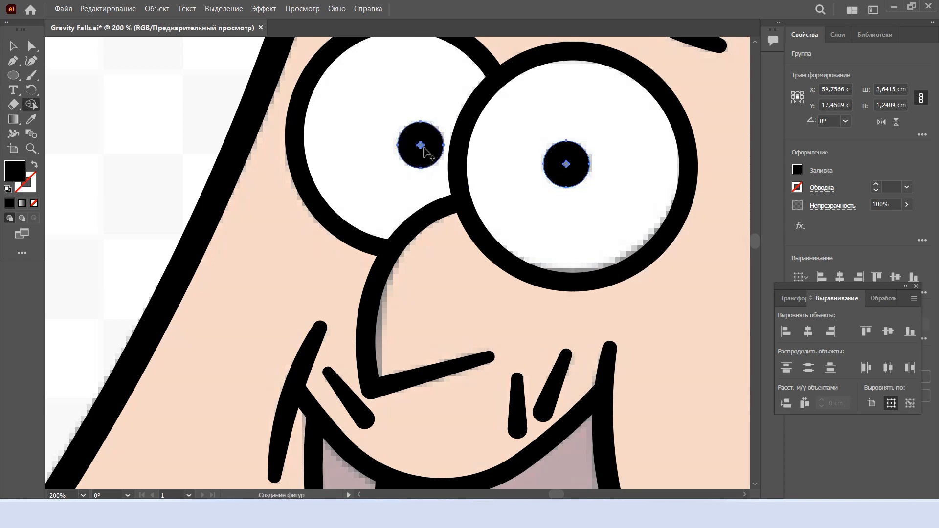
{"action": "scroll", "coordinate": [426, 153], "scroll_direction": "up", "scroll_amount": 1}
{"action": "left_click", "coordinate": [421, 157], "text": "alt"}
{"action": "key", "text": "ctrl+z"}
{"action": "left_click_drag", "start_coordinate": [422, 157], "coordinate": [413, 147]}
{"action": "left_click_drag", "start_coordinate": [611, 172], "coordinate": [631, 179]}
{"action": "scroll", "coordinate": [624, 195], "scroll_direction": "down", "scroll_amount": 5}
{"action": "key", "text": "v"}
{"action": "scroll", "coordinate": [634, 240], "scroll_direction": "down", "scroll_amount": 4}
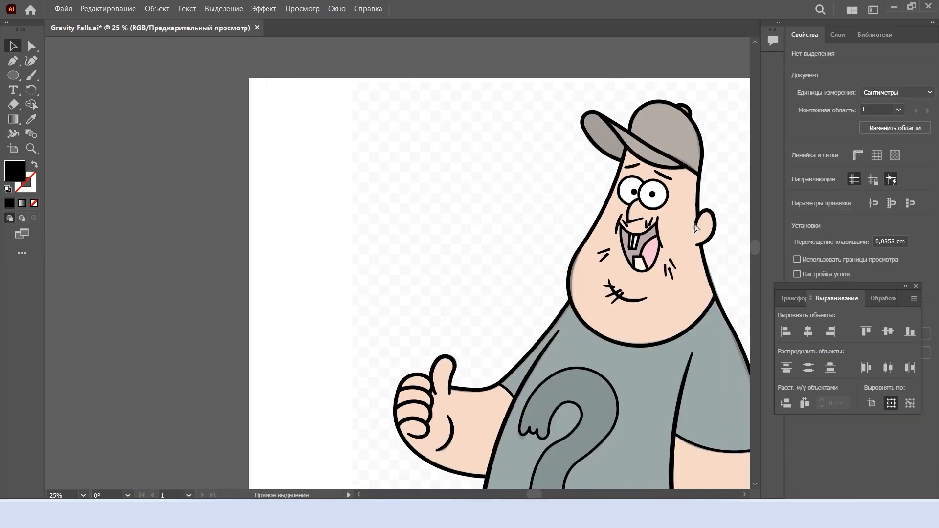
Expand all of the character's strokes into filled shapes and move the floating Align panel clear of the Pathfinder options
{"action": "key", "text": "ctrl+a"}
{"action": "left_click", "coordinate": [156, 13]}
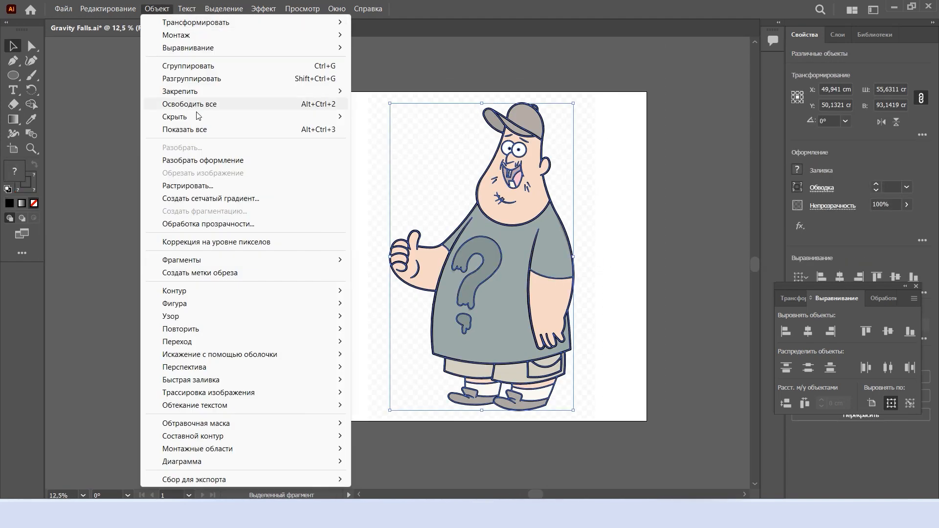
{"action": "left_click", "coordinate": [168, 160]}
{"action": "left_click", "coordinate": [449, 329]}
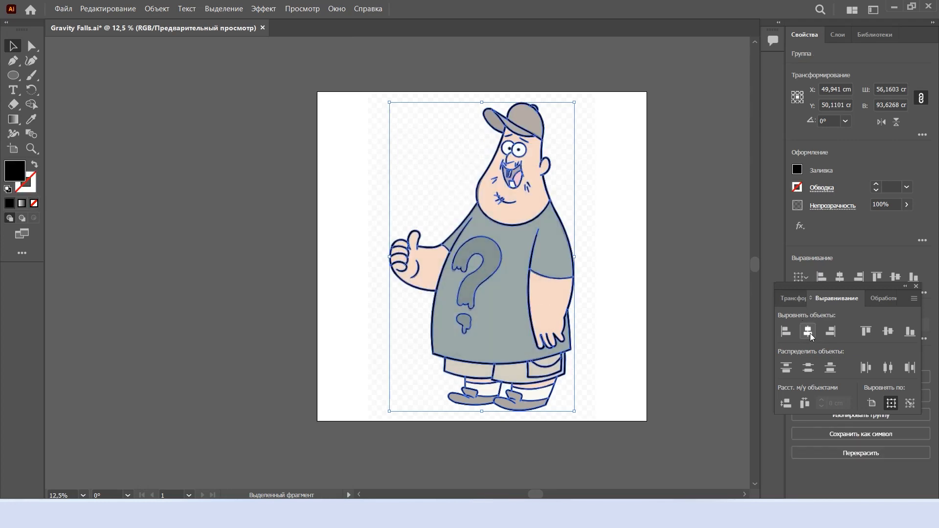
{"action": "left_click_drag", "start_coordinate": [832, 287], "coordinate": [843, 347]}
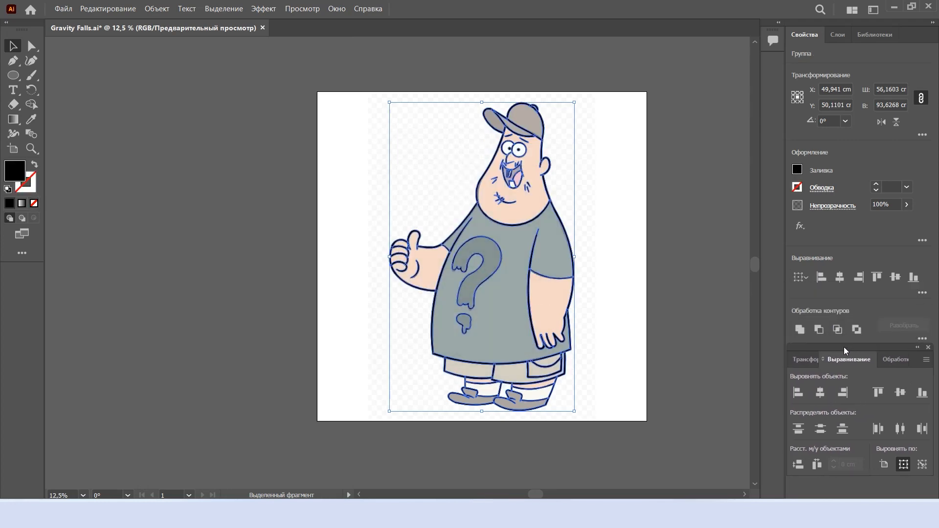
Ungroup the expanded line art and cut the main body outline from the artboard
{"action": "scroll", "coordinate": [608, 229], "scroll_direction": "up", "scroll_amount": 2}
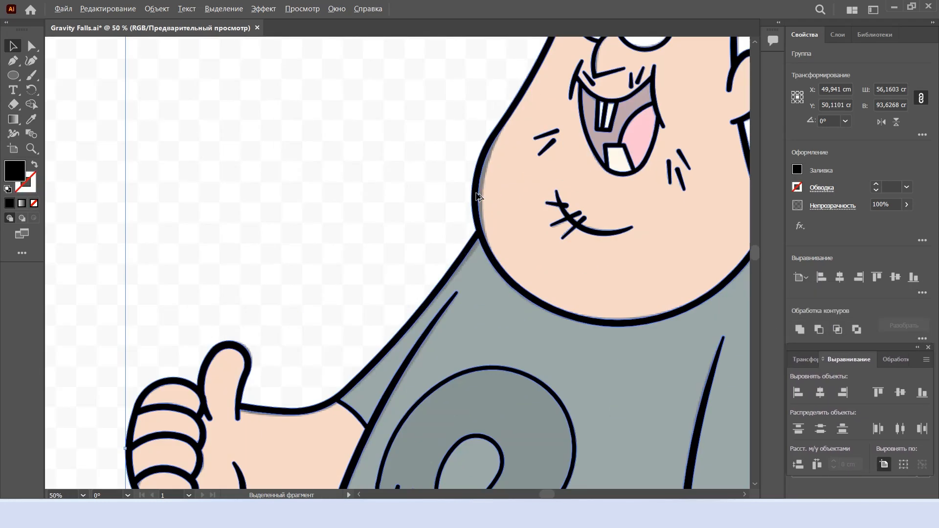
{"action": "right_click", "coordinate": [515, 241]}
{"action": "left_click", "coordinate": [569, 360]}
{"action": "left_click", "coordinate": [547, 217]}
{"action": "key", "text": "Delete"}
{"action": "scroll", "coordinate": [549, 286], "scroll_direction": "down", "scroll_amount": 2}
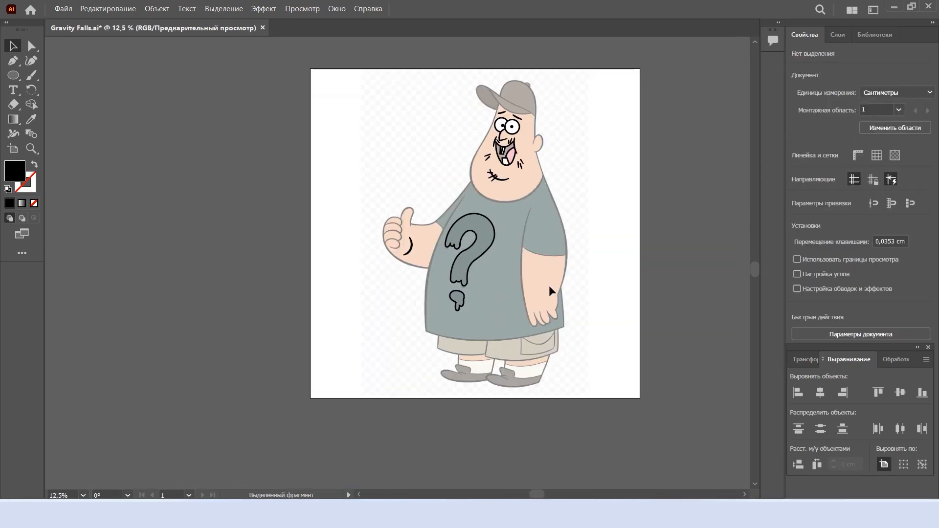
Group, lock and hide the remaining face, hand and question-mark details, and paste the body outline back in place
{"action": "key", "text": "ctrl+a"}
{"action": "key", "text": "ctrl+g"}
{"action": "left_click", "coordinate": [837, 37]}
{"action": "left_click", "coordinate": [808, 66]}
{"action": "left_click", "coordinate": [795, 66]}
{"action": "key", "text": "ctrl+f"}
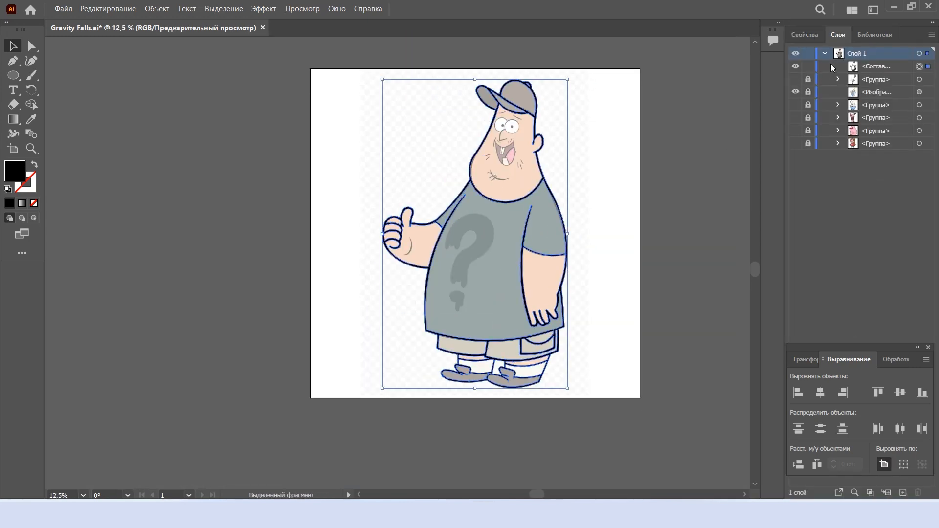
Place a copy of the reference image to the left of the line art and set its opacity to 100%
{"action": "left_click", "coordinate": [570, 177]}
{"action": "left_click_drag", "start_coordinate": [570, 177], "coordinate": [378, 172]}
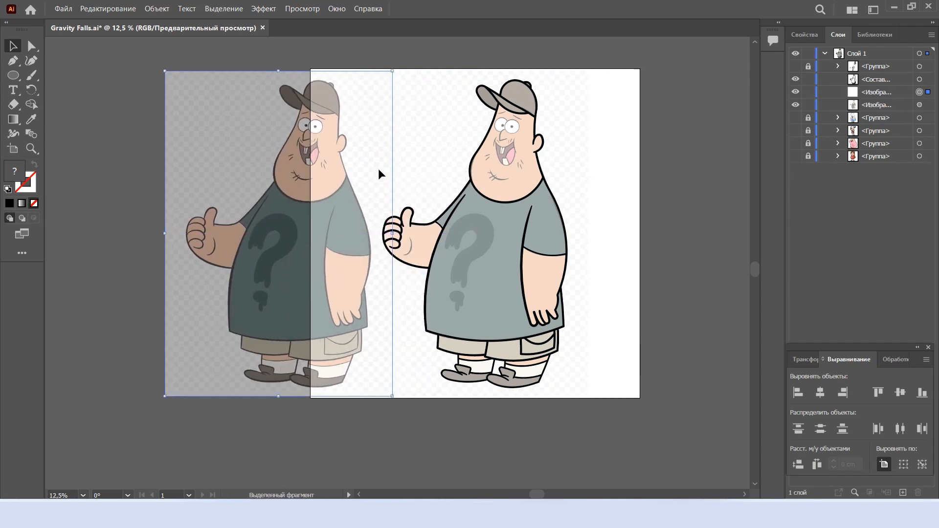
{"action": "left_click", "coordinate": [805, 35]}
{"action": "double_click", "coordinate": [878, 203]}
{"action": "type", "text": "100"}
{"action": "key", "text": "Return"}
Release the body outline's compound path into separate shapes and hide the outermost silhouette path
{"action": "left_click", "coordinate": [838, 35]}
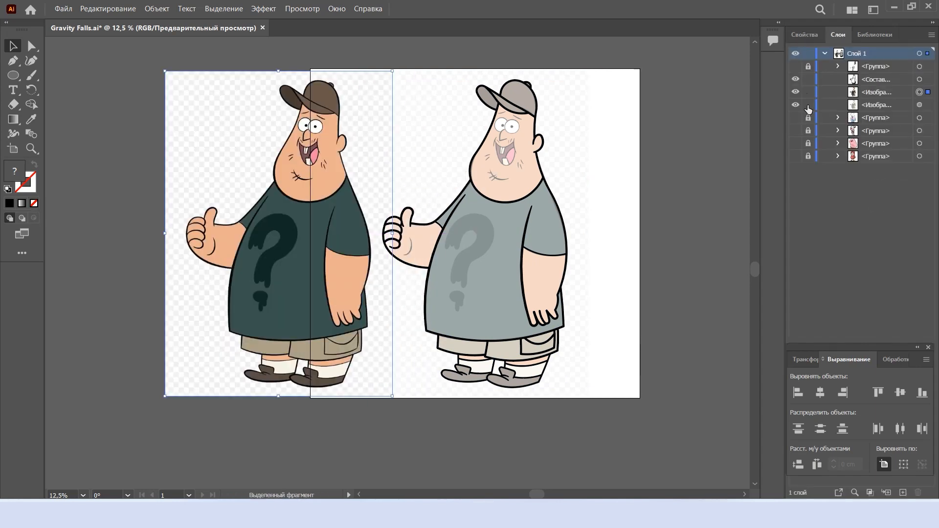
{"action": "right_click", "coordinate": [571, 256]}
{"action": "left_click", "coordinate": [636, 306]}
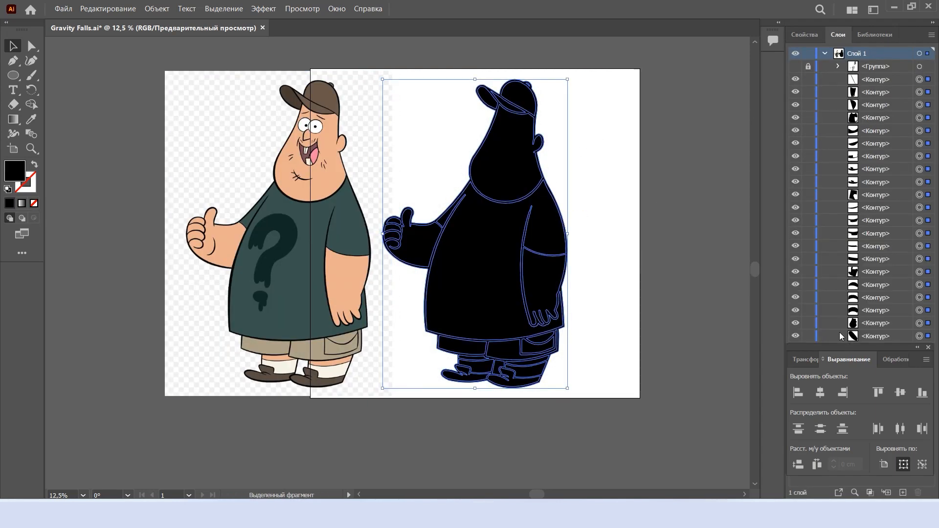
{"action": "mouse_move", "coordinate": [835, 348]}
{"action": "left_mouse_down"}
{"action": "mouse_move", "coordinate": [648, 320]}
{"action": "mouse_move", "coordinate": [846, 338]}
{"action": "mouse_move", "coordinate": [854, 347]}
{"action": "left_mouse_up"}
{"action": "left_click", "coordinate": [808, 388]}
{"action": "left_click", "coordinate": [796, 388]}
{"action": "left_click", "coordinate": [595, 302]}
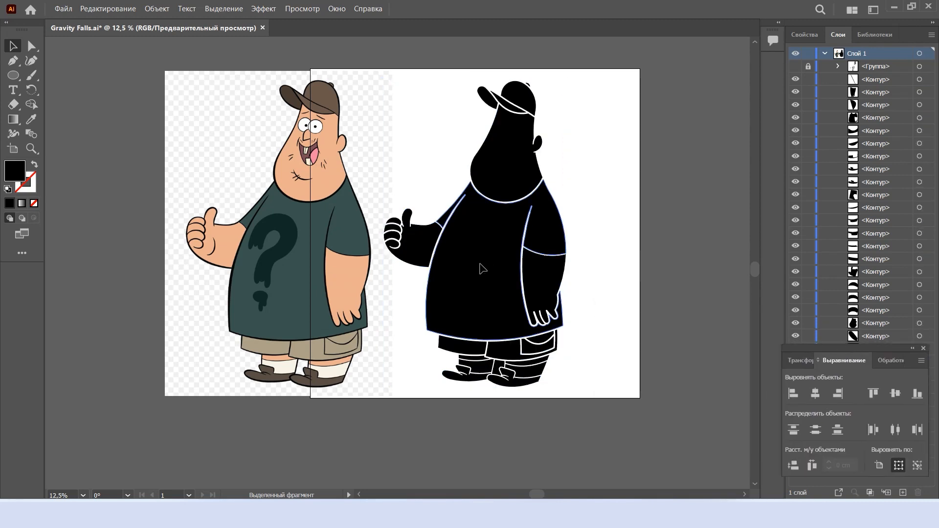
Fill the shirt and sleeve shapes with the dark green sampled from the reference character's shirt
{"action": "left_click", "coordinate": [482, 269]}
{"action": "key", "text": "i"}
{"action": "left_click", "coordinate": [300, 269]}
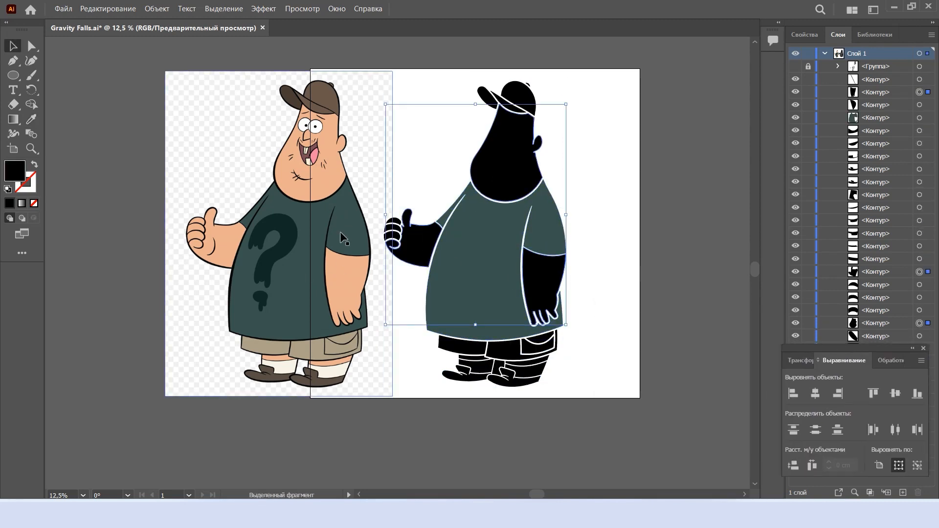
Fill the face, ear, arm, finger and leg shapes with the skin tone sampled from the reference character
{"action": "scroll", "coordinate": [390, 228], "scroll_direction": "up", "scroll_amount": 3}
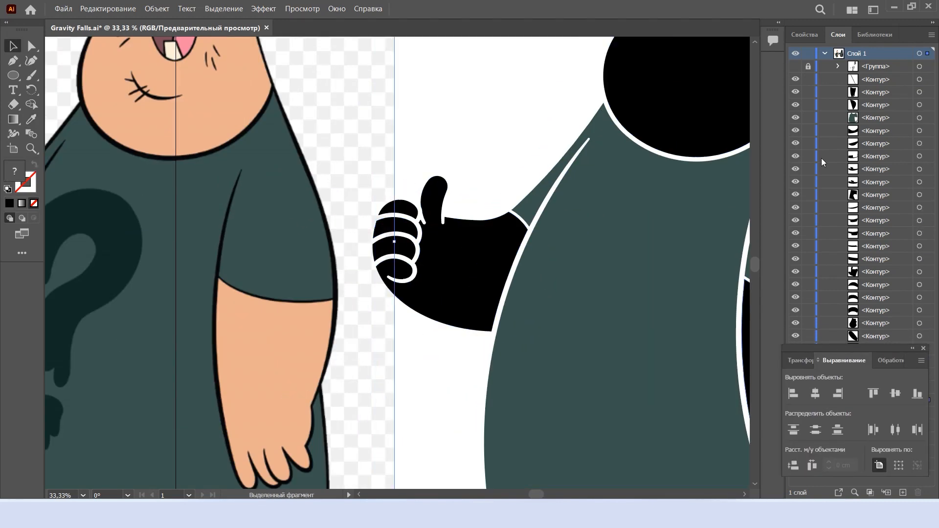
{"action": "mouse_move", "coordinate": [835, 348]}
{"action": "left_mouse_down"}
{"action": "mouse_move", "coordinate": [821, 166]}
{"action": "mouse_move", "coordinate": [832, 363]}
{"action": "left_mouse_up"}
{"action": "scroll", "coordinate": [526, 332], "scroll_direction": "down", "scroll_amount": 3}
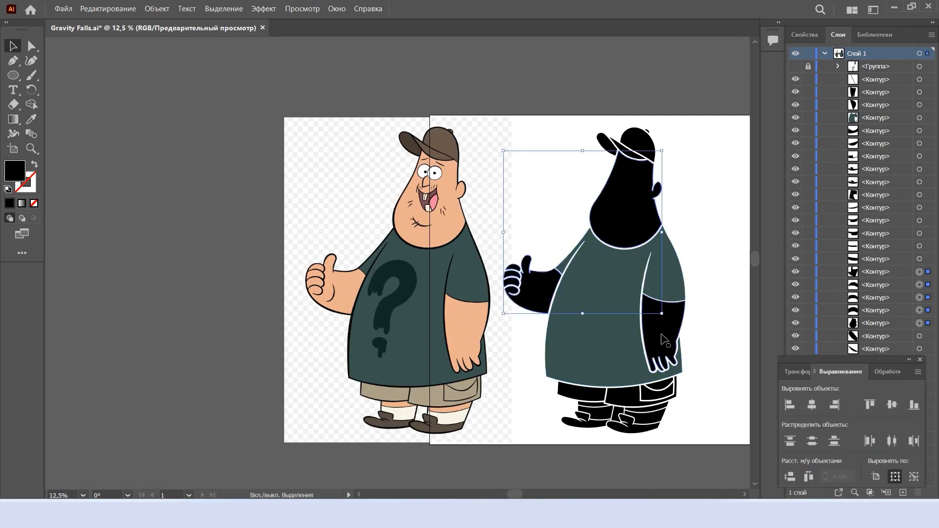
{"action": "scroll", "coordinate": [650, 409], "scroll_direction": "up", "scroll_amount": 3}
{"action": "left_click", "coordinate": [651, 409], "text": "shift"}
{"action": "left_click", "coordinate": [507, 403], "text": "shift"}
{"action": "scroll", "coordinate": [570, 401], "scroll_direction": "down", "scroll_amount": 4}
{"action": "key", "text": "i"}
{"action": "left_click", "coordinate": [452, 281]}
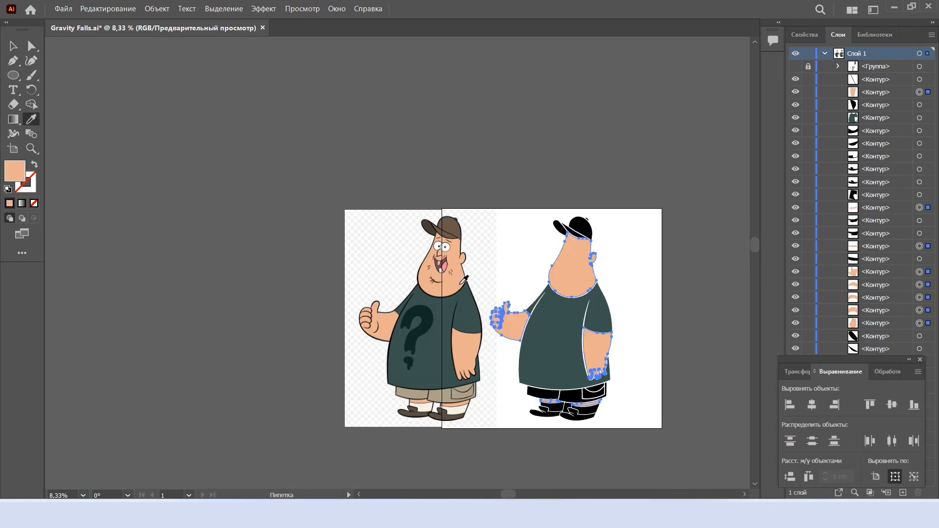
Fill the cap's shapes with the brown sampled from the reference character's cap
{"action": "key", "text": "v"}
{"action": "scroll", "coordinate": [577, 234], "scroll_direction": "up", "scroll_amount": 3}
{"action": "left_click", "coordinate": [215, 209]}
{"action": "key", "text": "v"}
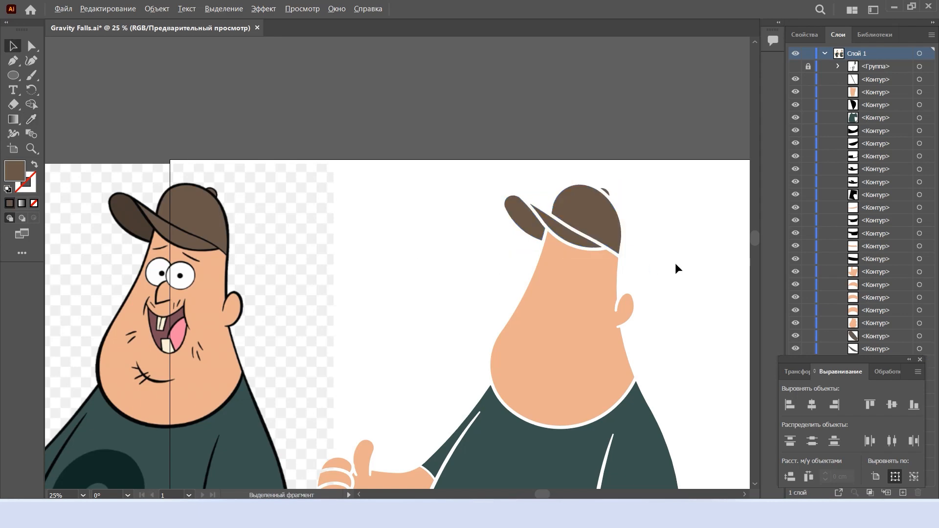
Fill the shorts and pocket shapes with the tan sampled from the reference character's shorts
{"action": "scroll", "coordinate": [678, 266], "scroll_direction": "down", "scroll_amount": 6}
{"action": "scroll", "coordinate": [636, 293], "scroll_direction": "right", "scroll_amount": 2}
{"action": "left_click_drag", "start_coordinate": [699, 318], "coordinate": [554, 329]}
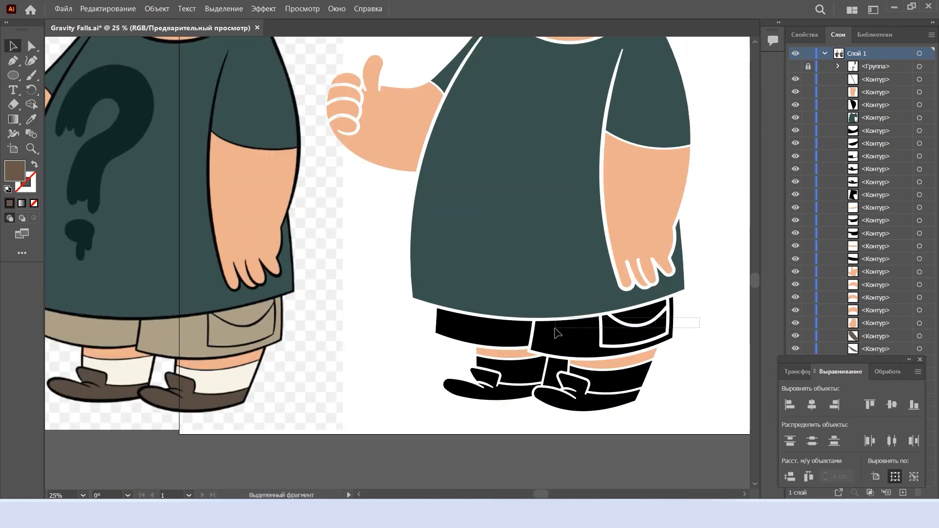
{"action": "key", "text": "i"}
{"action": "left_click", "coordinate": [196, 348]}
{"action": "key", "text": "v"}
Fill the gap shape between the two legs with white
{"action": "left_click", "coordinate": [679, 367]}
{"action": "left_click", "coordinate": [555, 367]}
{"action": "key", "text": "v"}
{"action": "left_click", "coordinate": [667, 362]}
Fill both sock shapes with the cream colour sampled from the reference character's sock
{"action": "scroll", "coordinate": [645, 381], "scroll_direction": "left", "scroll_amount": 1}
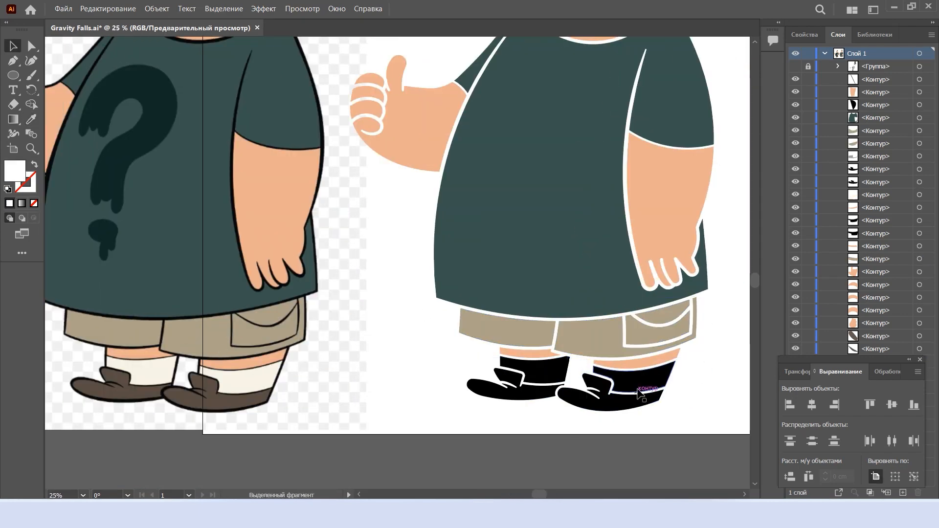
{"action": "key", "text": "i"}
{"action": "left_click", "coordinate": [256, 384]}
{"action": "key", "text": "v"}
Fill both shoe shapes with the dark brown sampled from the reference character's shoe
{"action": "left_click", "coordinate": [629, 401]}
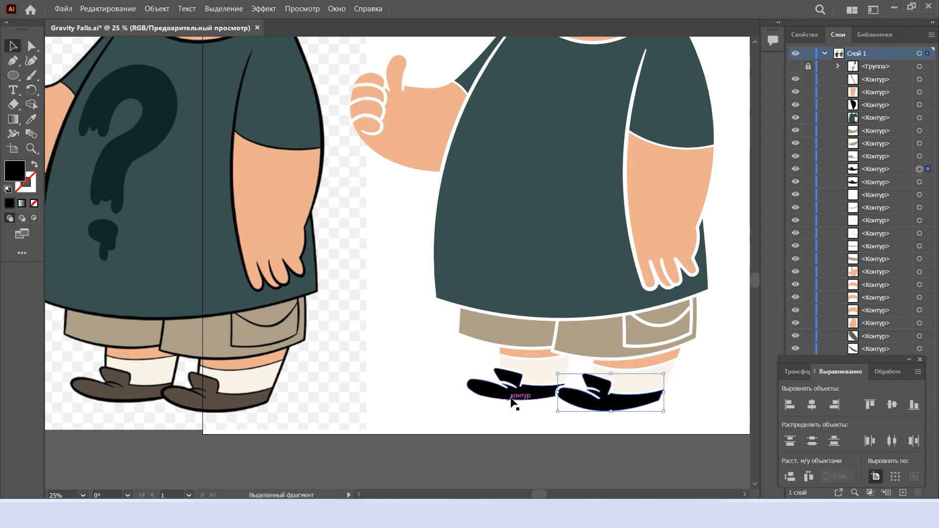
{"action": "key", "text": "i"}
{"action": "left_click", "coordinate": [251, 405]}
{"action": "key", "text": "v"}
{"action": "left_click", "coordinate": [703, 384]}
{"action": "key", "text": "ctrl+minus"}
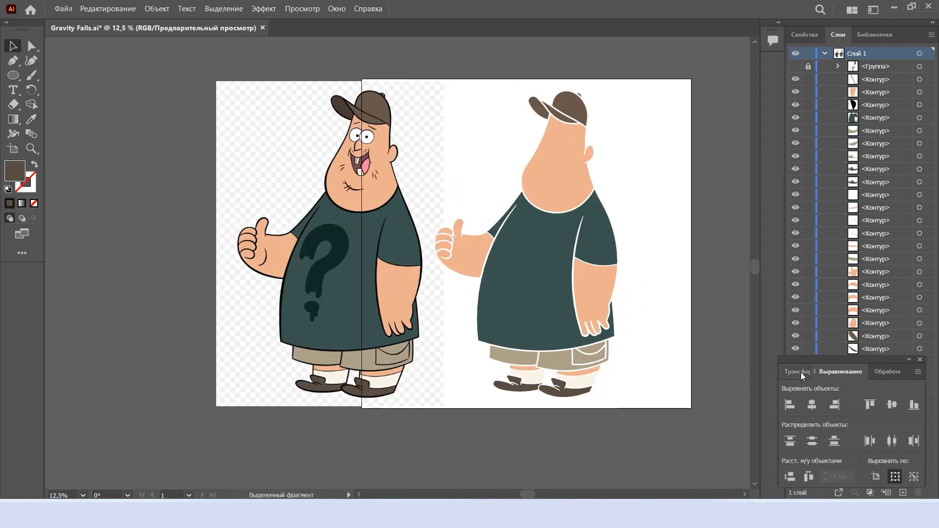
Move the Align panel off the layer list, then show and select the hidden black silhouette behind the coloured shapes
{"action": "left_click_drag", "start_coordinate": [825, 359], "coordinate": [665, 355]}
{"action": "left_click", "coordinate": [795, 387]}
{"action": "scroll", "coordinate": [552, 381], "scroll_direction": "up", "scroll_amount": 2}
{"action": "left_click", "coordinate": [525, 386]}
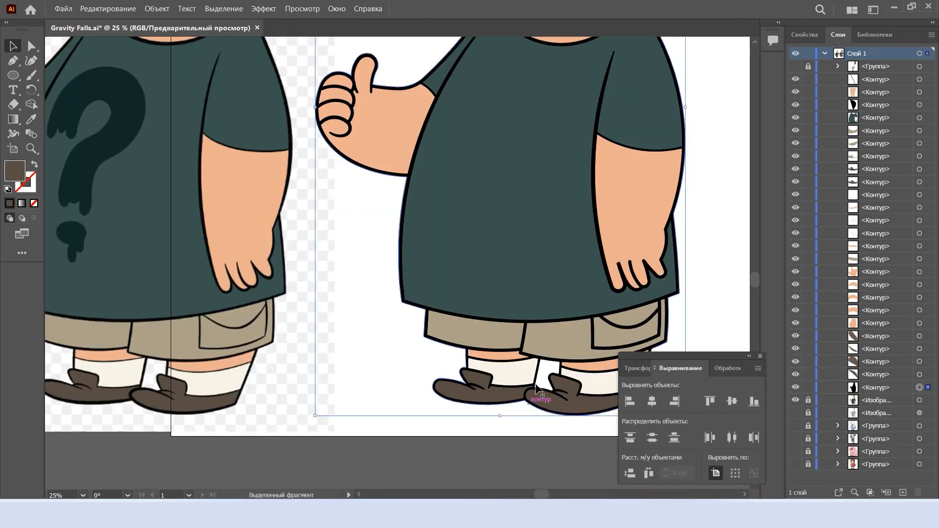
Cut the white gap between the legs out of the black silhouette
{"action": "left_click", "coordinate": [546, 374], "text": "shift"}
{"action": "key", "text": "shift+m"}
{"action": "left_click", "coordinate": [550, 370]}
{"action": "left_click_drag", "start_coordinate": [540, 366], "coordinate": [391, 366]}
{"action": "key", "text": "ctrl+z"}
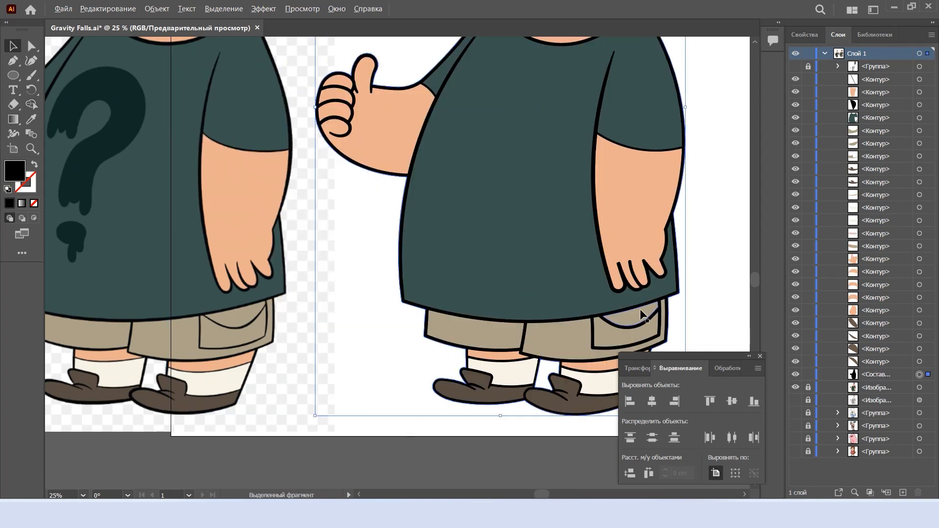
Group the coloured body shapes with the black silhouette and move the Align panel back beneath the layer list
{"action": "scroll", "coordinate": [643, 314], "scroll_direction": "down", "scroll_amount": 2}
{"action": "left_click_drag", "start_coordinate": [667, 356], "coordinate": [840, 353]}
{"action": "left_click", "coordinate": [624, 320]}
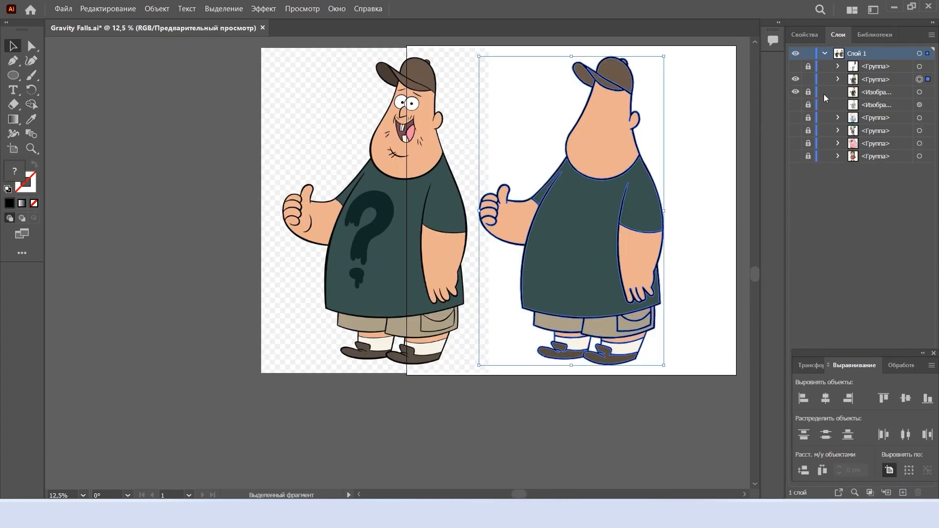
{"action": "left_click", "coordinate": [696, 166]}
Ungroup the restored face, hand and question-mark details
{"action": "right_click", "coordinate": [589, 218]}
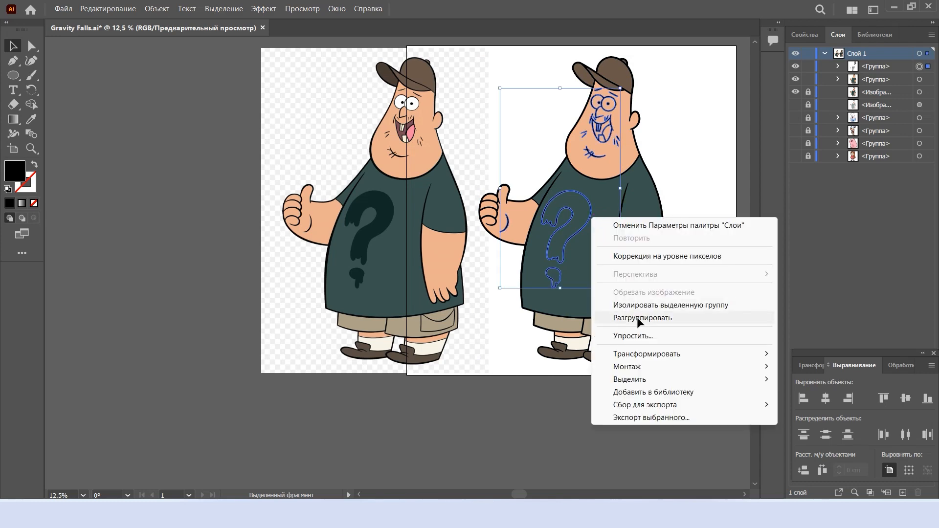
{"action": "left_click", "coordinate": [637, 317]}
{"action": "left_click", "coordinate": [699, 245]}
Release the shirt question mark's compound path and fill its shapes with the dark green sampled from the reference question mark
{"action": "right_click", "coordinate": [589, 222]}
{"action": "left_click", "coordinate": [615, 309]}
{"action": "left_click", "coordinate": [378, 231]}
{"action": "scroll", "coordinate": [377, 230], "scroll_direction": "up", "scroll_amount": 6}
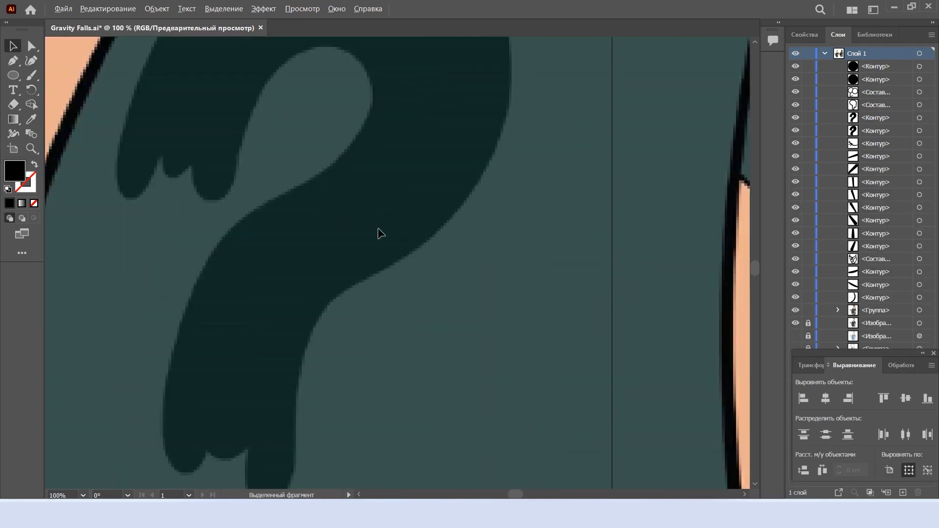
{"action": "scroll", "coordinate": [377, 229], "scroll_direction": "down", "scroll_amount": 5}
{"action": "scroll", "coordinate": [637, 208], "scroll_direction": "up", "scroll_amount": 3}
{"action": "left_click", "coordinate": [637, 207]}
{"action": "left_click", "coordinate": [649, 183], "text": "shift"}
{"action": "scroll", "coordinate": [649, 183], "scroll_direction": "down", "scroll_amount": 3}
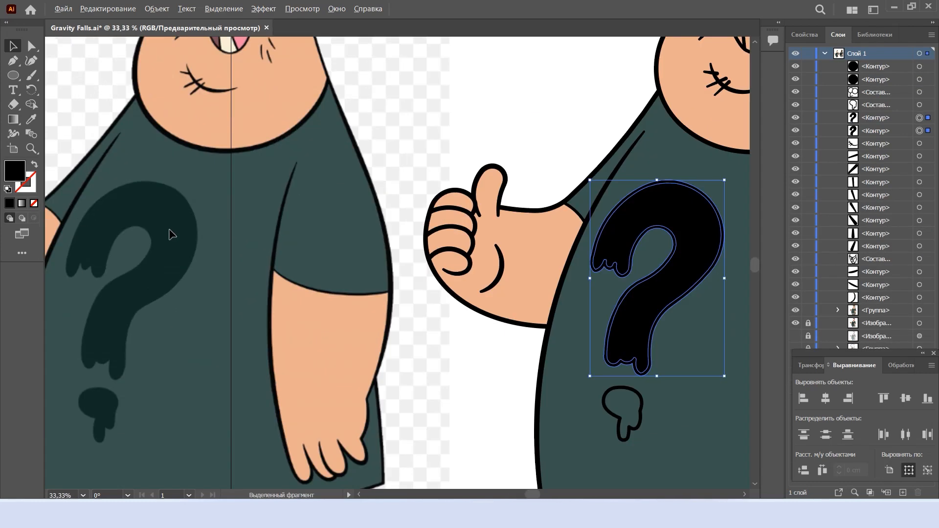
{"action": "key", "text": "i"}
{"action": "left_click", "coordinate": [175, 235]}
{"action": "key", "text": "v"}
Release the compound path of the question mark's lower drip and fill its shapes with the dark green sampled from the question mark
{"action": "left_click", "coordinate": [617, 415]}
{"action": "right_click", "coordinate": [616, 414]}
{"action": "left_click", "coordinate": [641, 307]}
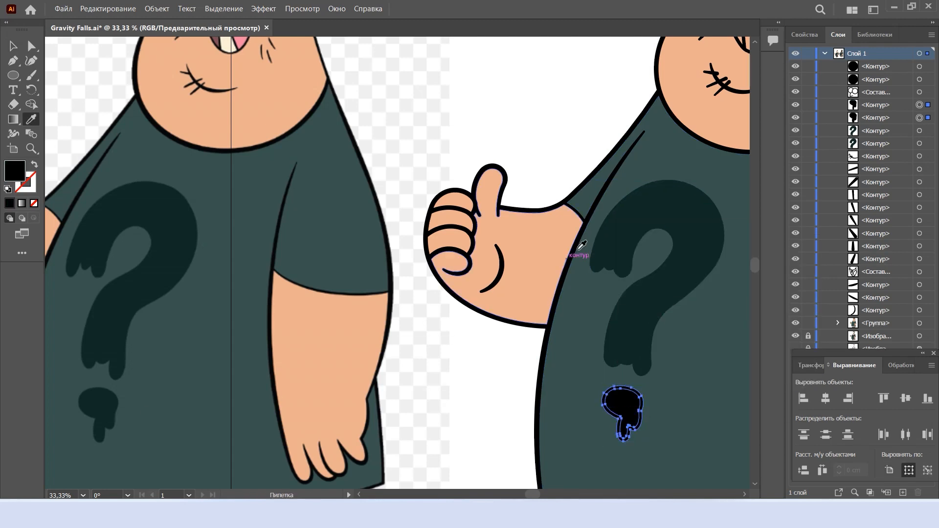
{"action": "left_click", "coordinate": [607, 240]}
{"action": "key", "text": "v"}
Release the compound path of the eyes and nose and fill both eye shapes with the white sampled from the reference eyes
{"action": "left_click", "coordinate": [553, 154]}
{"action": "scroll", "coordinate": [552, 155], "scroll_direction": "down", "scroll_amount": 3}
{"action": "scroll", "coordinate": [600, 143], "scroll_direction": "up", "scroll_amount": 1}
{"action": "left_click", "coordinate": [572, 176]}
{"action": "scroll", "coordinate": [571, 175], "scroll_direction": "up", "scroll_amount": 3}
{"action": "right_click", "coordinate": [570, 175]}
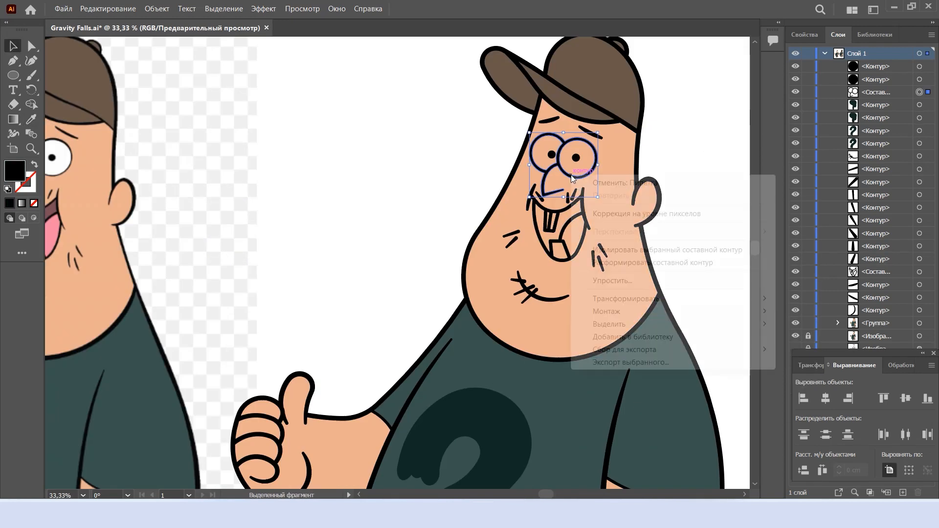
{"action": "left_click", "coordinate": [631, 262]}
{"action": "scroll", "coordinate": [701, 218], "scroll_direction": "down", "scroll_amount": 3}
{"action": "left_click", "coordinate": [611, 225]}
{"action": "scroll", "coordinate": [611, 225], "scroll_direction": "up", "scroll_amount": 3}
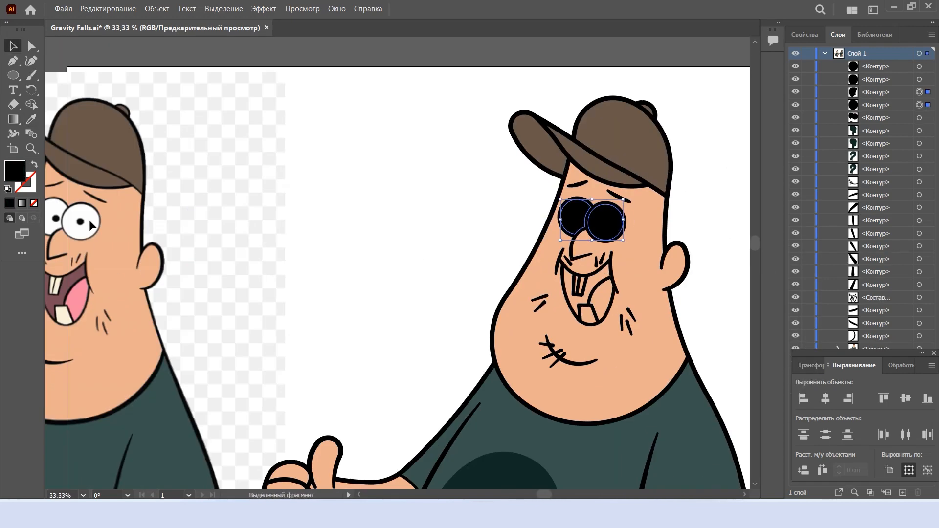
Release the mouth's compound path and fill the upper and lower teeth with white
{"action": "left_click", "coordinate": [607, 279]}
{"action": "right_click", "coordinate": [606, 278]}
{"action": "left_click", "coordinate": [666, 367]}
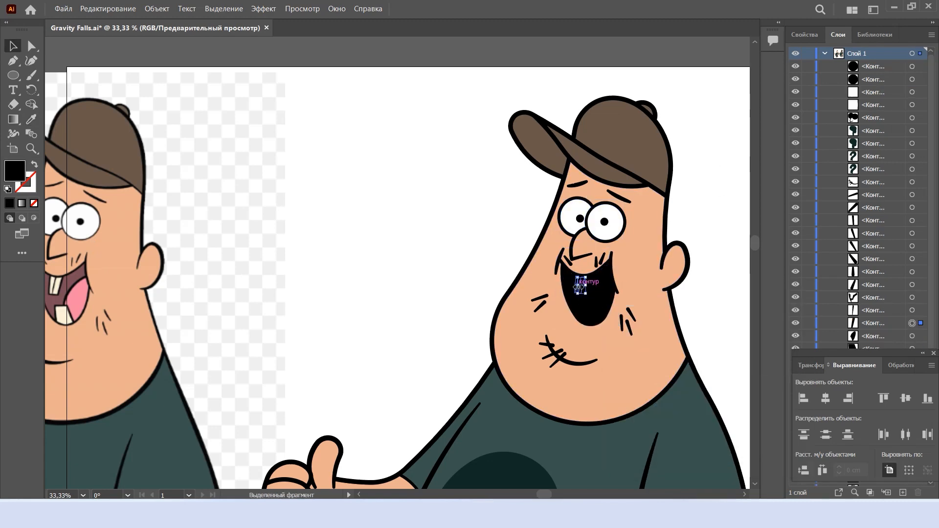
{"action": "scroll", "coordinate": [576, 288], "scroll_direction": "up", "scroll_amount": 4}
{"action": "left_click", "coordinate": [587, 314], "text": "shift"}
{"action": "left_click", "coordinate": [620, 392], "text": "shift"}
{"action": "scroll", "coordinate": [600, 313], "scroll_direction": "down", "scroll_amount": 5}
{"action": "left_click", "coordinate": [702, 267]}
Fill the mouth interior around the teeth with the dark maroon sampled from the reference mouth
{"action": "scroll", "coordinate": [619, 313], "scroll_direction": "up", "scroll_amount": 2}
{"action": "left_click", "coordinate": [618, 313]}
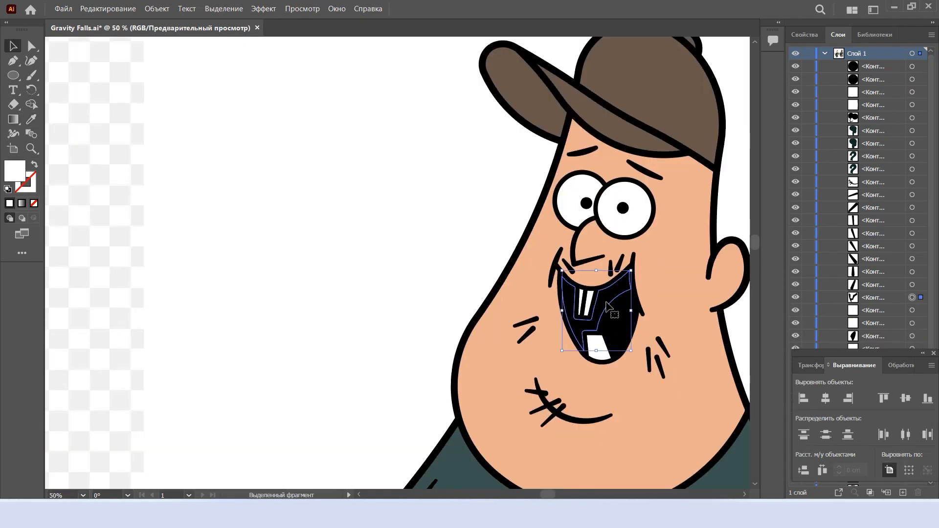
{"action": "scroll", "coordinate": [616, 313], "scroll_direction": "down", "scroll_amount": 2}
{"action": "scroll", "coordinate": [240, 307], "scroll_direction": "up", "scroll_amount": 3}
{"action": "scroll", "coordinate": [184, 289], "scroll_direction": "down", "scroll_amount": 4}
{"action": "key", "text": "v"}
Fill the tongue shape with the pink sampled from the reference tongue
{"action": "left_click", "coordinate": [377, 309]}
{"action": "scroll", "coordinate": [113, 305], "scroll_direction": "up", "scroll_amount": 4}
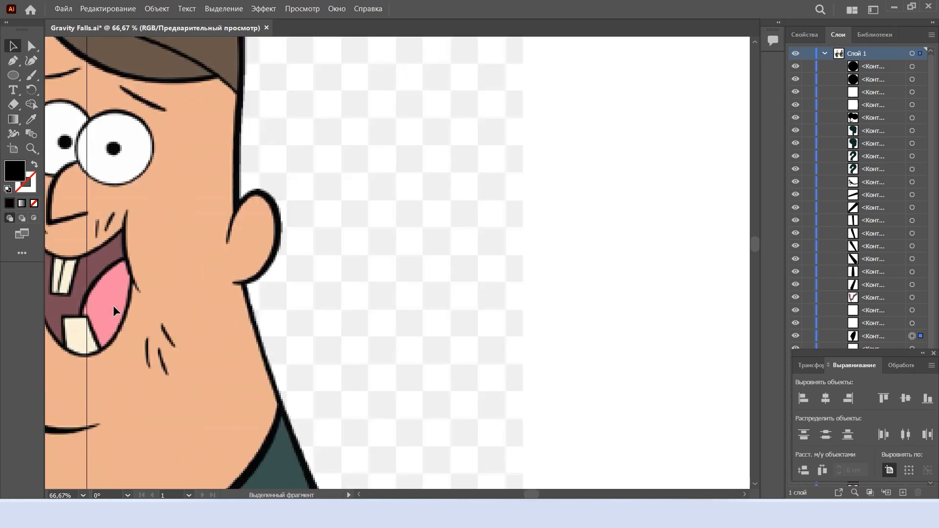
{"action": "key", "text": "i"}
{"action": "left_click", "coordinate": [115, 307]}
{"action": "scroll", "coordinate": [115, 307], "scroll_direction": "down", "scroll_amount": 4}
{"action": "key", "text": "v"}
{"action": "scroll", "coordinate": [430, 341], "scroll_direction": "down", "scroll_amount": 3}
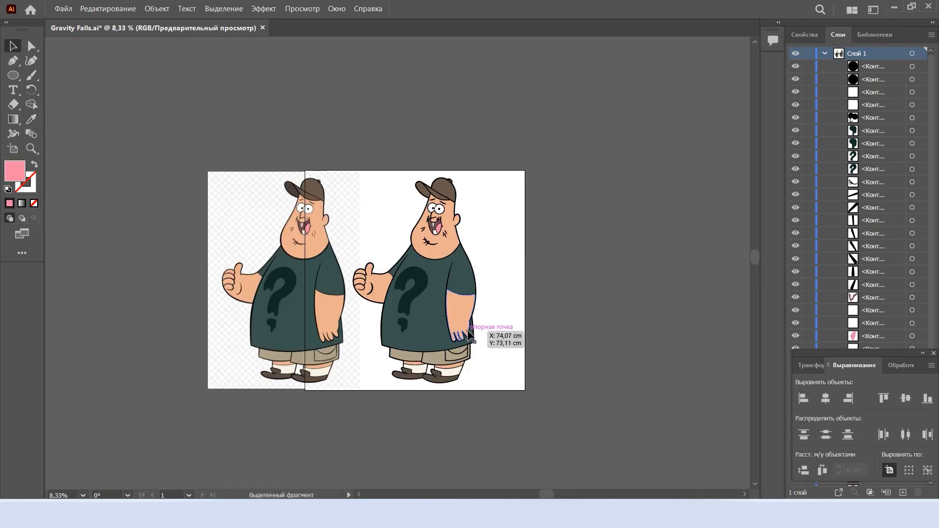